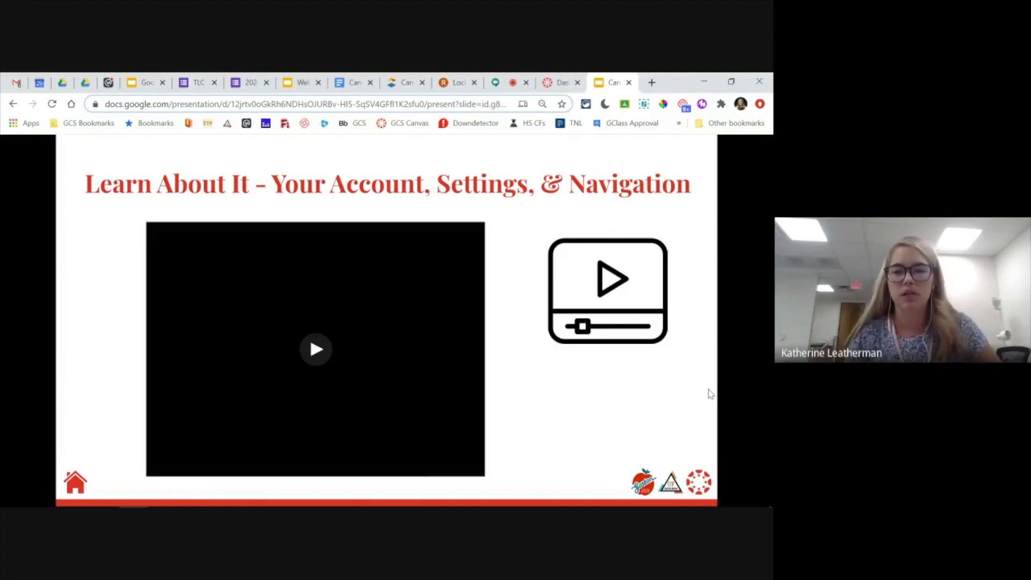
- Switch from the slide presentation to the Canvas dashboard and look at its Dashboard View options
key(Right)
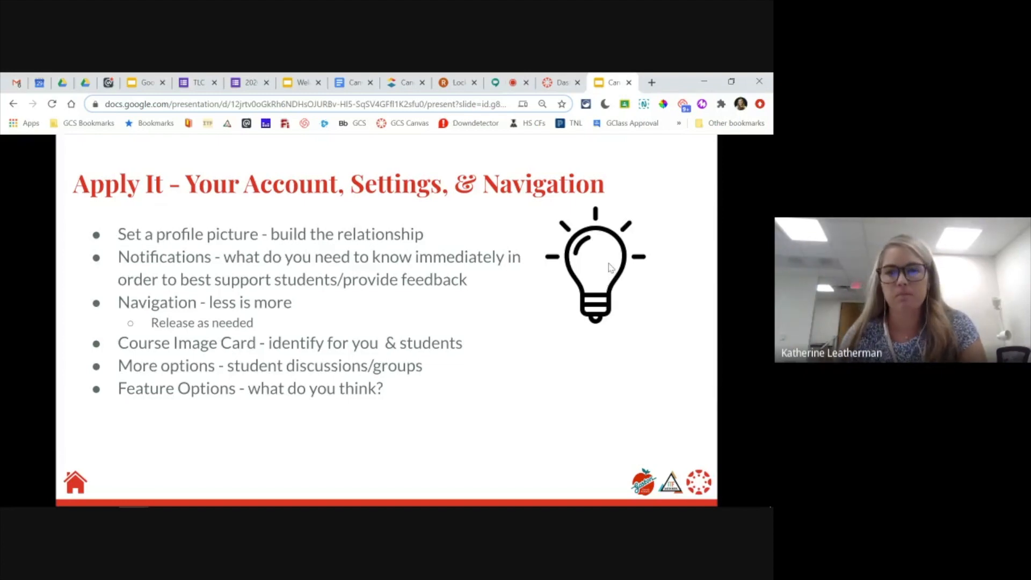
click(546, 81)
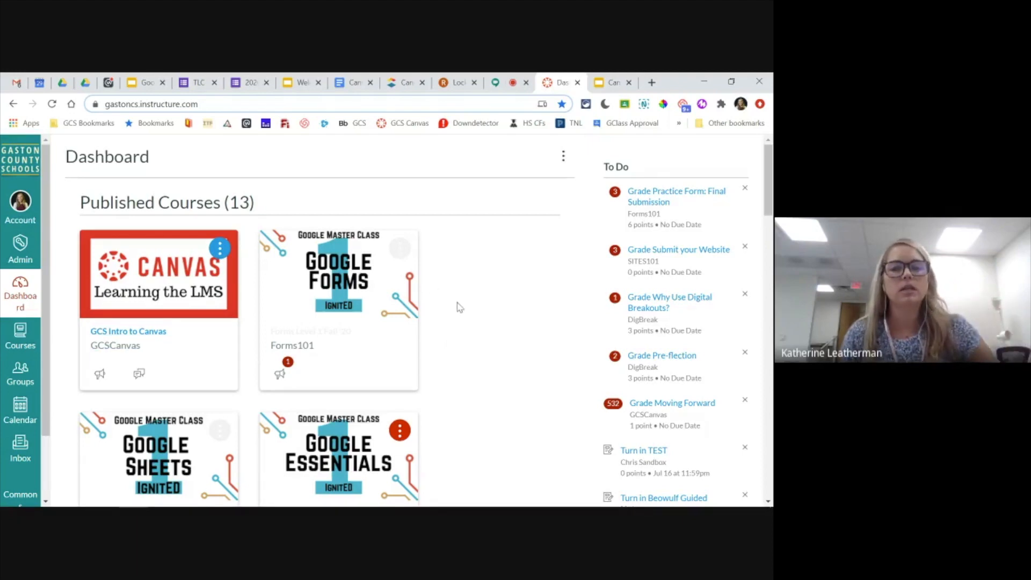
click(564, 156)
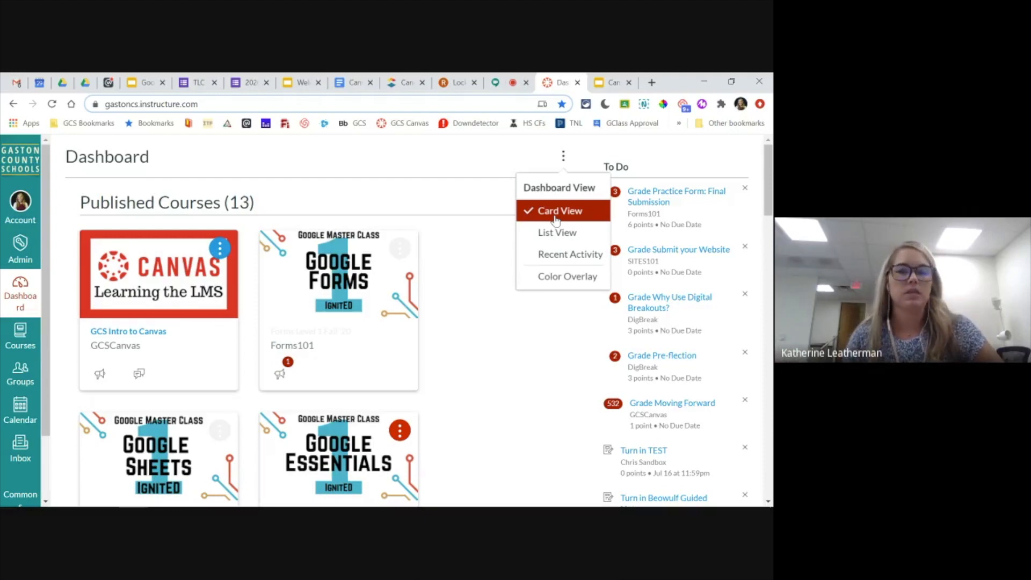
click(475, 263)
- Rearrange the published course cards on the dashboard and put them back in their original order
drag(349, 336, 177, 336)
drag(157, 445, 321, 313)
drag(138, 471, 158, 281)
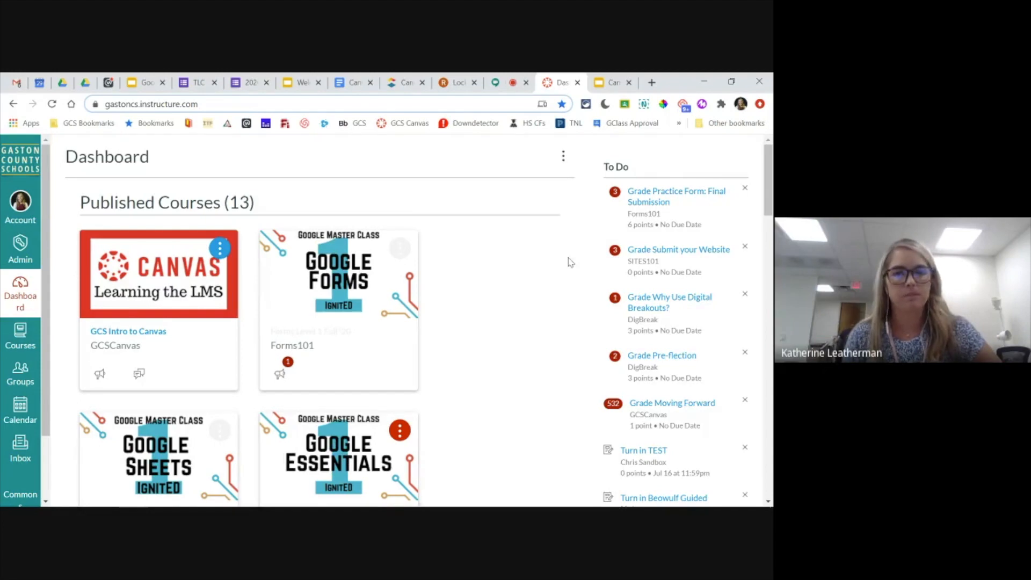
- Turn Color Overlay on for the dashboard course cards, and turn it off again
click(564, 157)
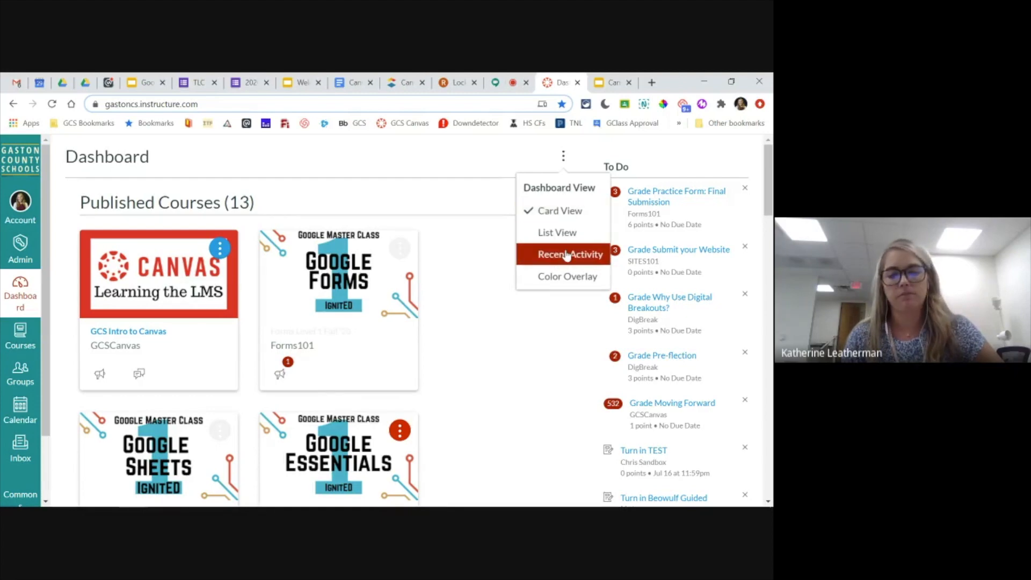
click(549, 279)
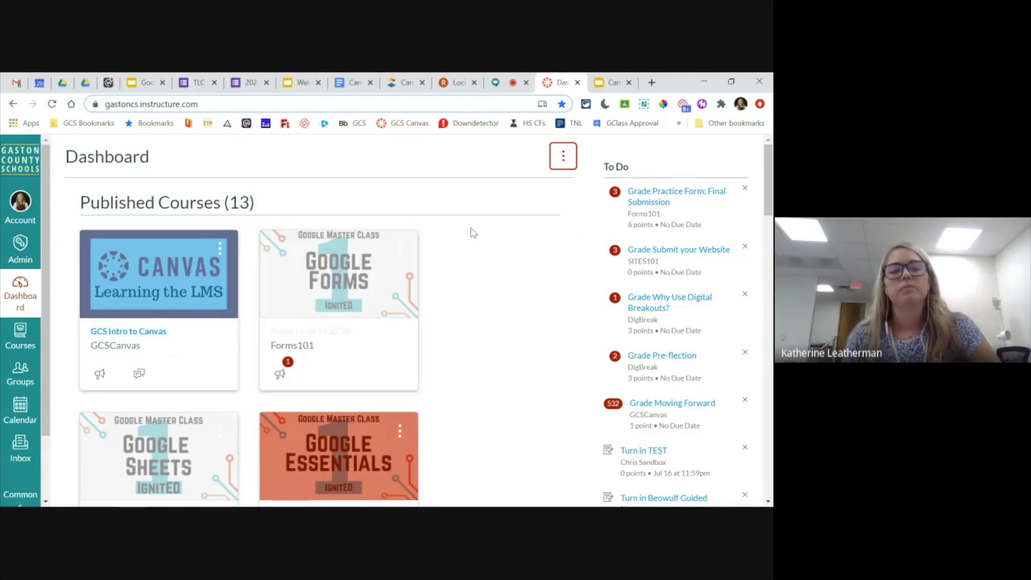
click(562, 158)
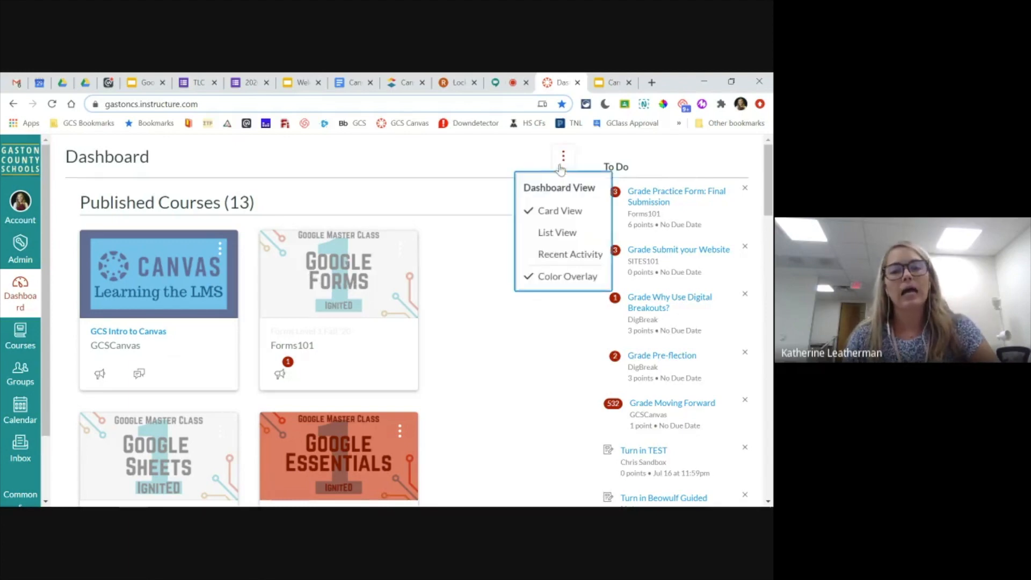
click(559, 277)
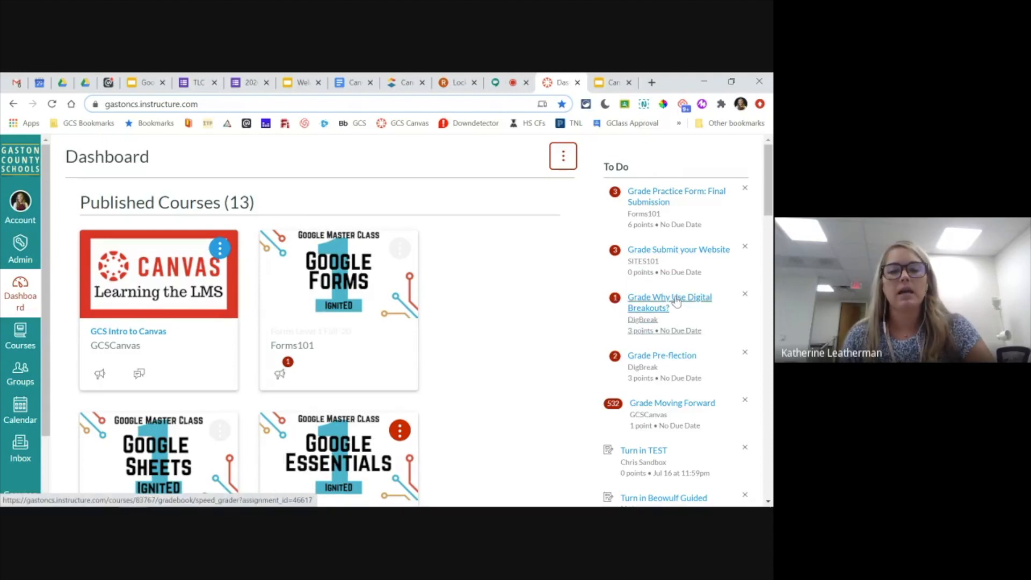
- Dismiss the "Grade Why Use Digital Breakouts?" item from the To Do list and look over the dashboard
click(746, 296)
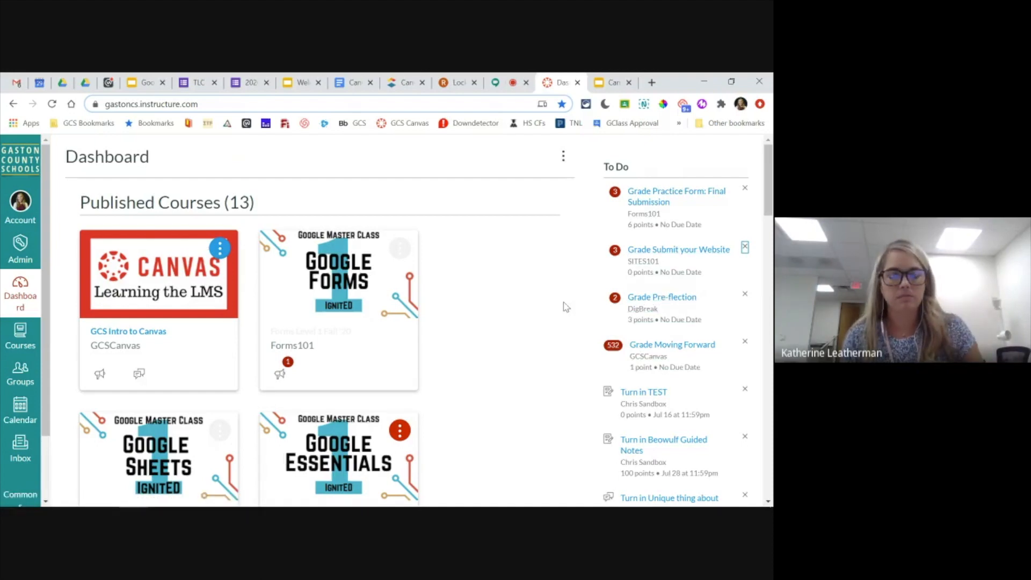
click(530, 289)
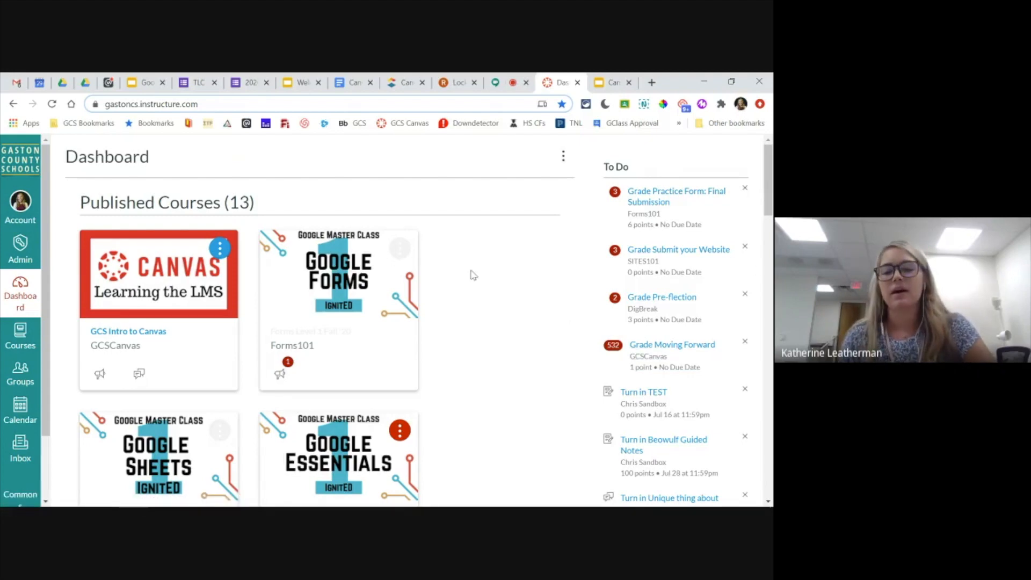
scroll(473, 275, down, 3)
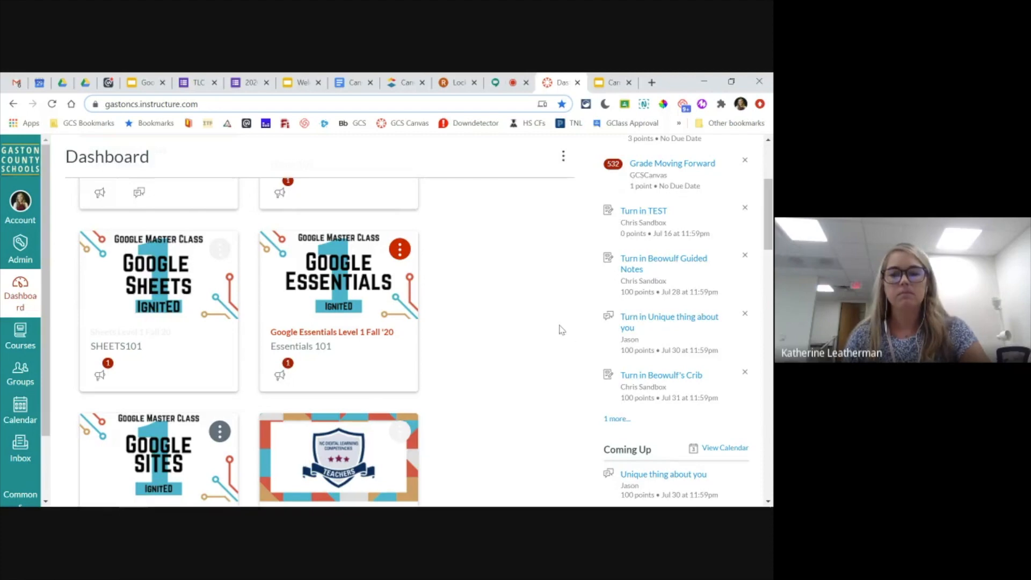
scroll(561, 330, up, 3)
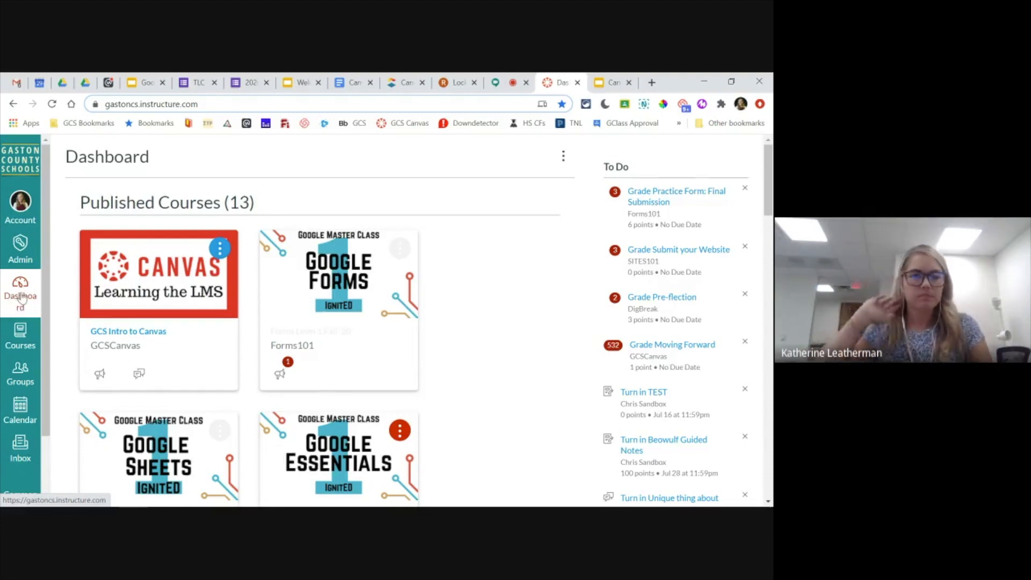
- Review the published and unpublished courses in the global course list and open the All Courses page
click(19, 338)
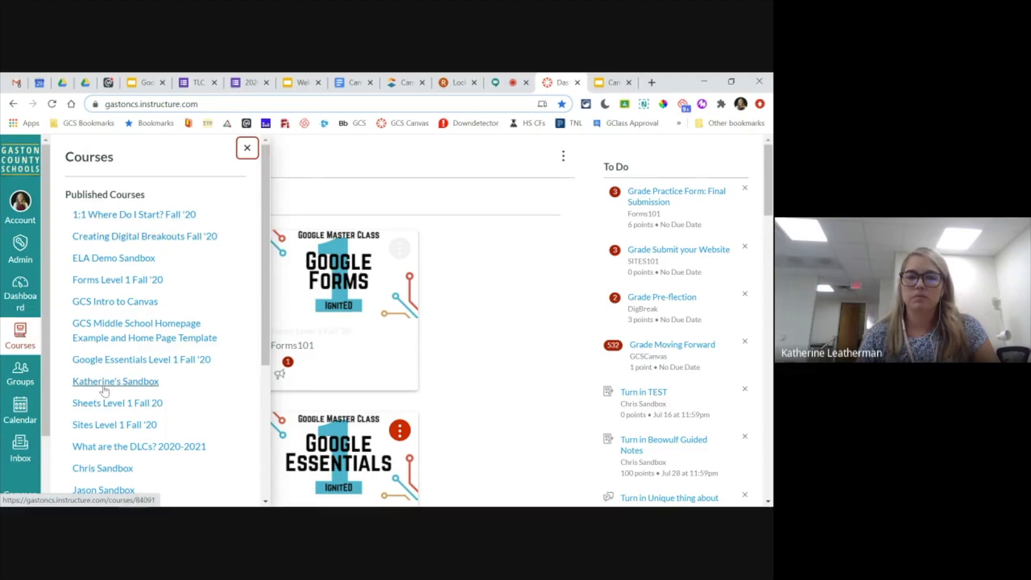
scroll(108, 365, down, 6)
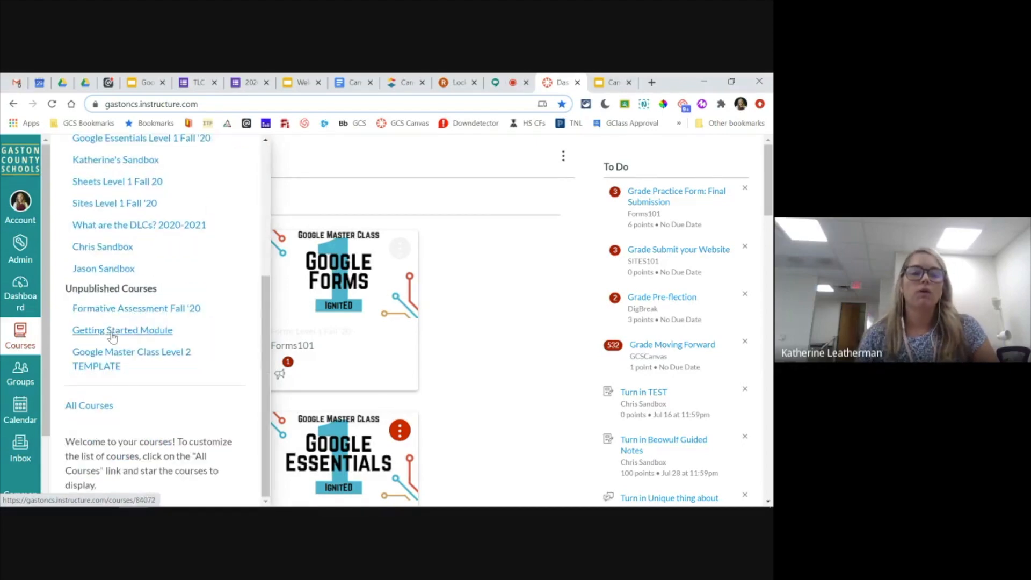
scroll(112, 353, down, 1)
scroll(111, 353, up, 2)
scroll(112, 353, down, 2)
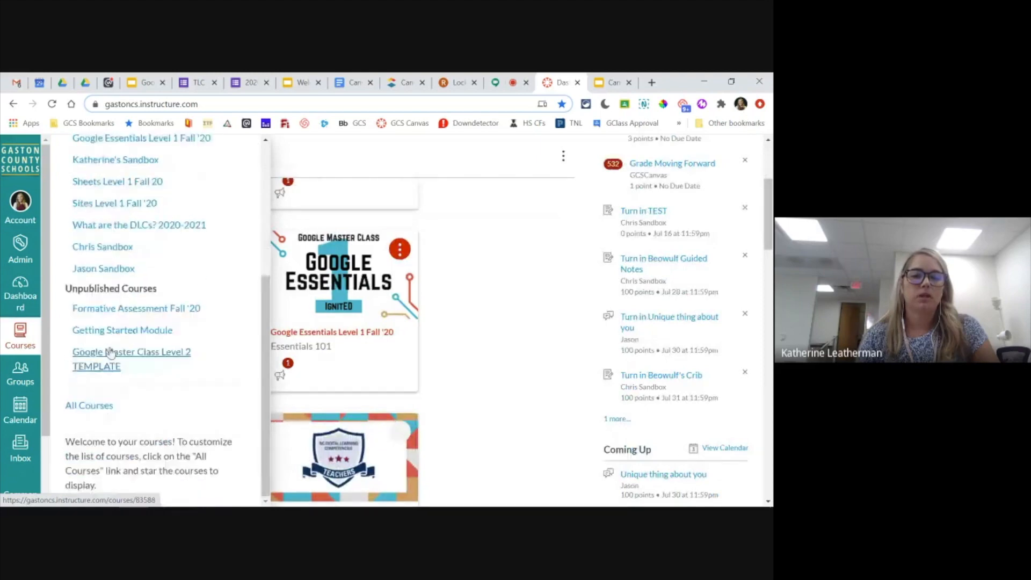
click(94, 406)
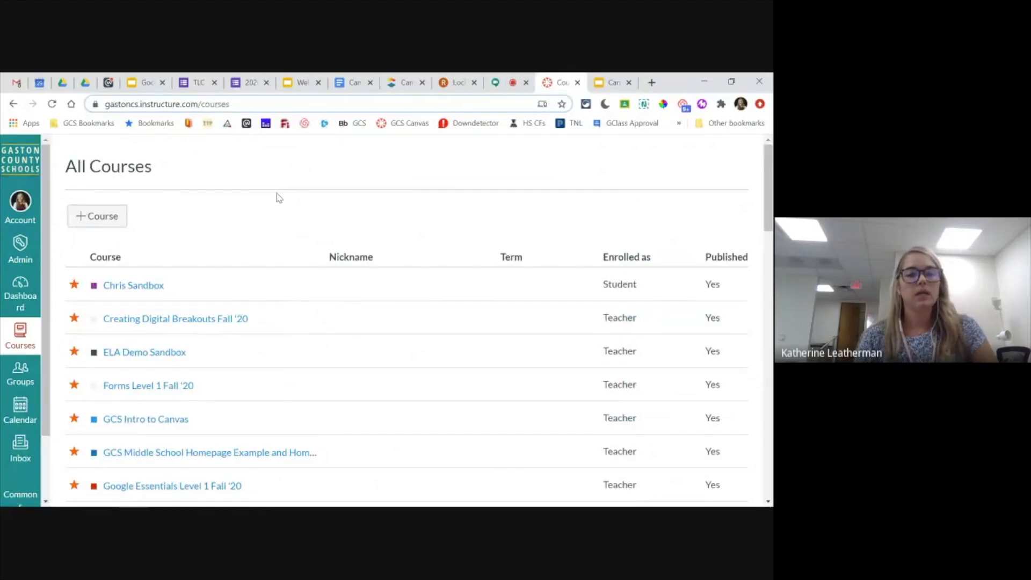
- Unstar the first sandbox course in the All Courses list and return to the dashboard
click(74, 287)
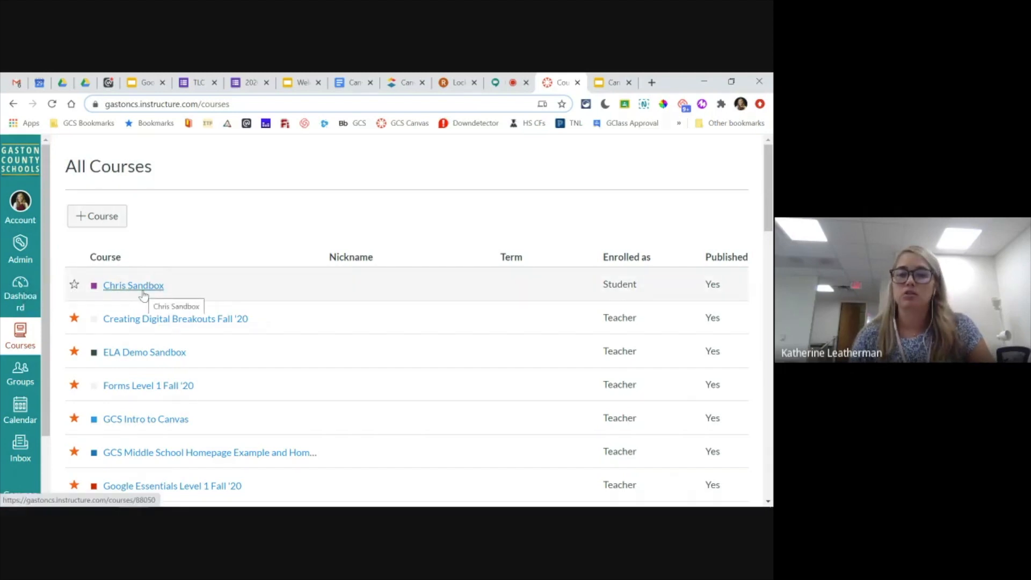
scroll(141, 297, down, 5)
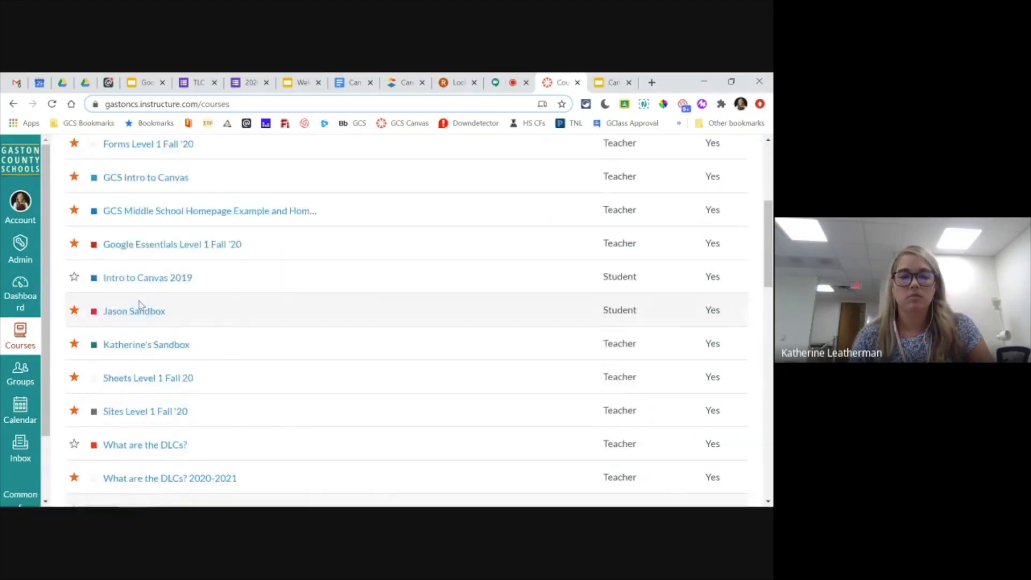
scroll(140, 305, up, 5)
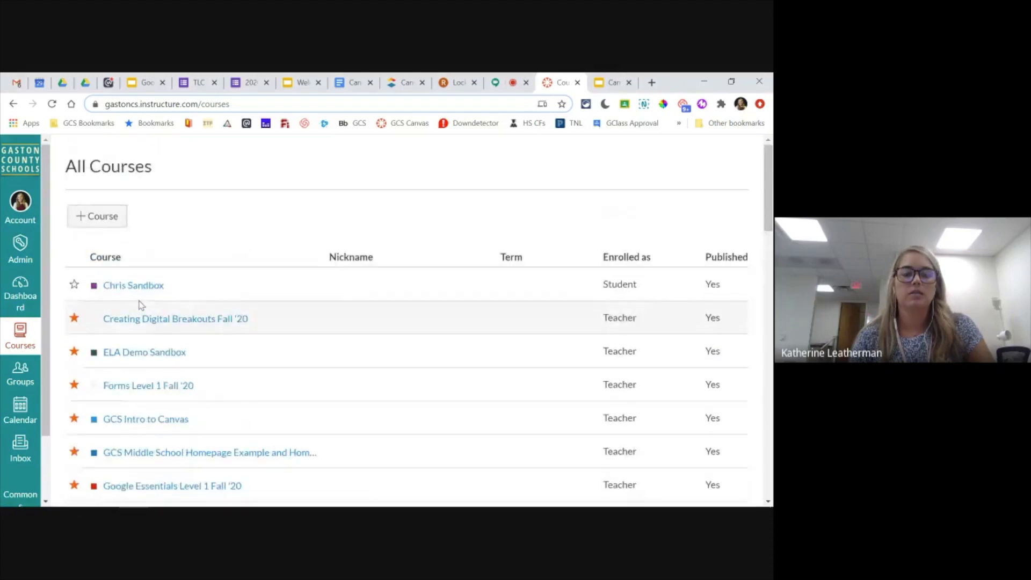
click(20, 295)
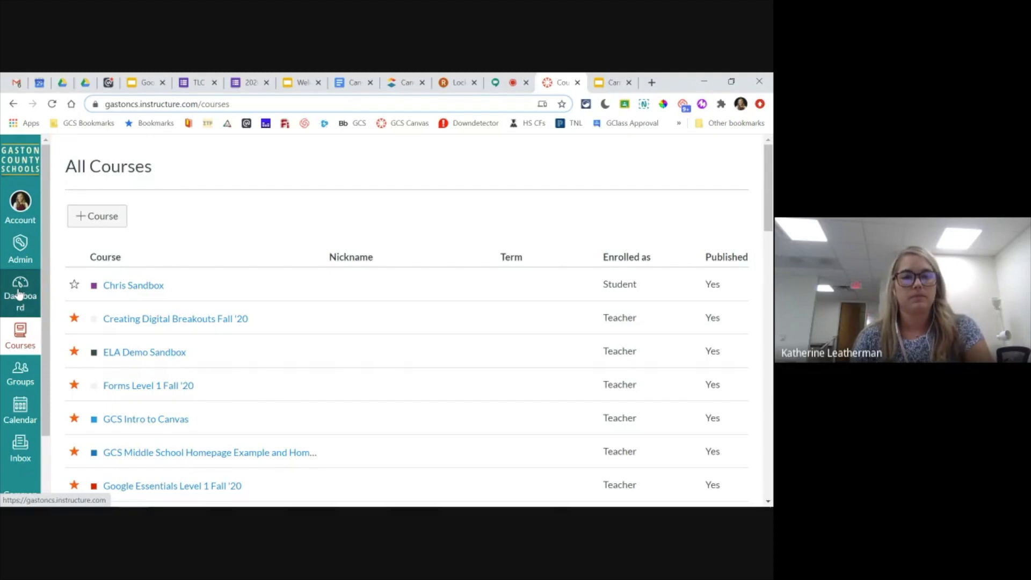
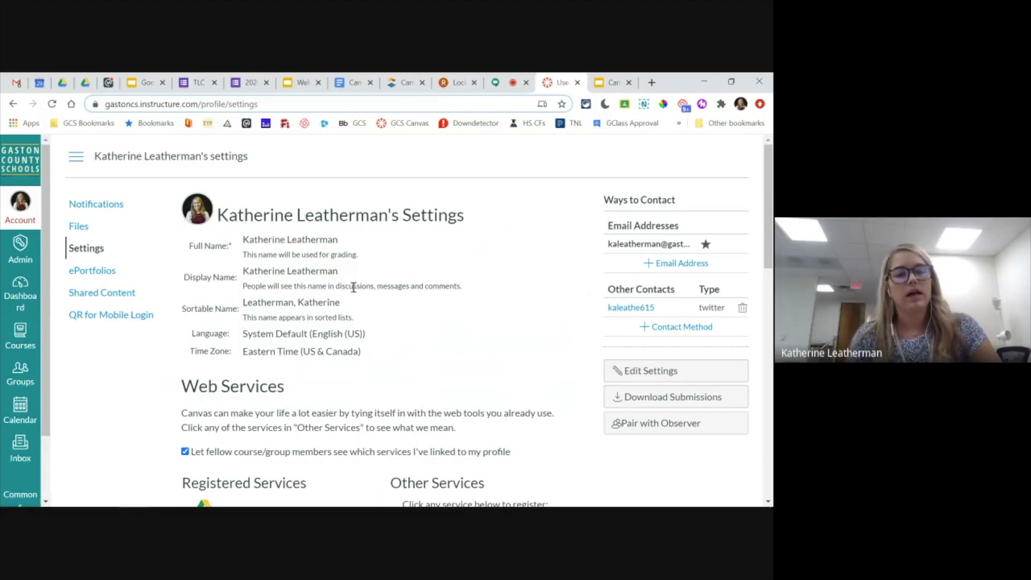
- Look over the profile details and web services in the account settings, and open the notification preferences
scroll(324, 272, down, 2)
scroll(324, 272, down, 3)
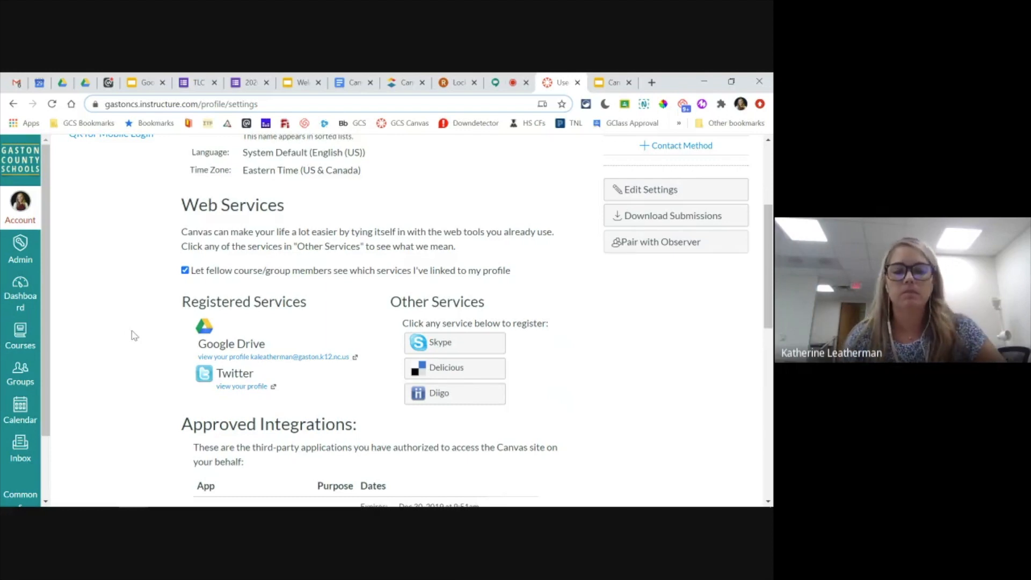
scroll(129, 333, up, 1)
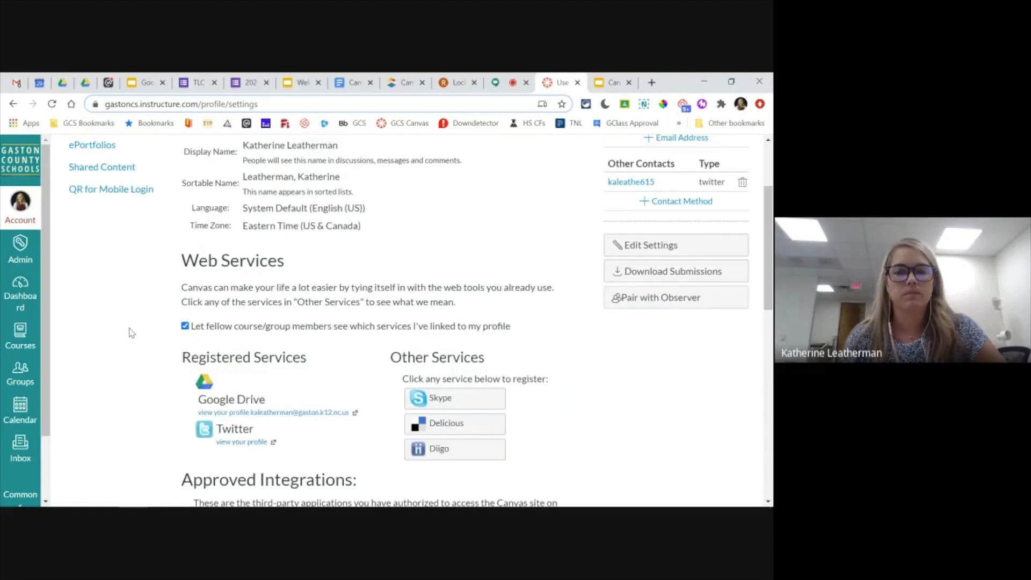
scroll(129, 333, up, 2)
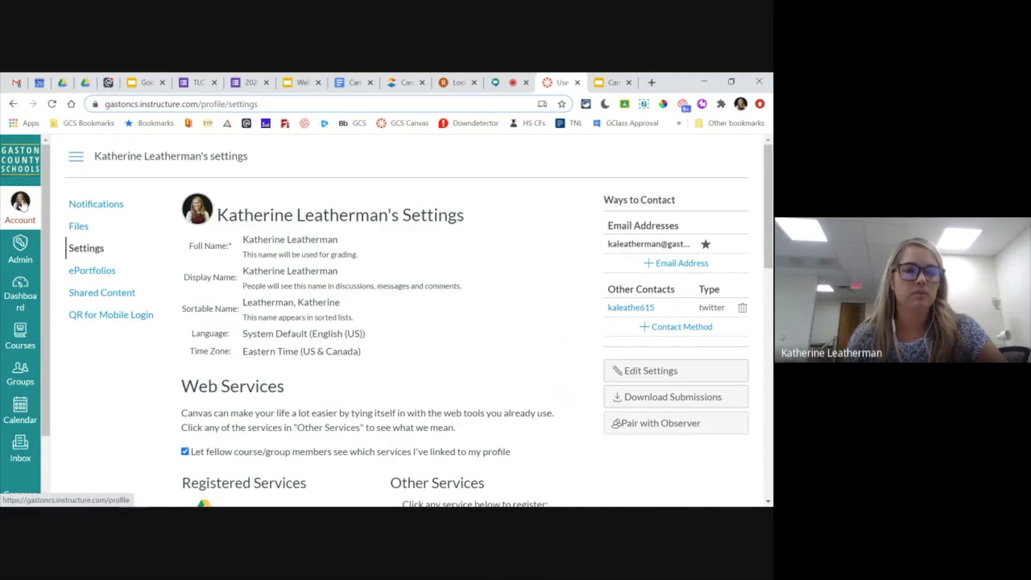
click(93, 205)
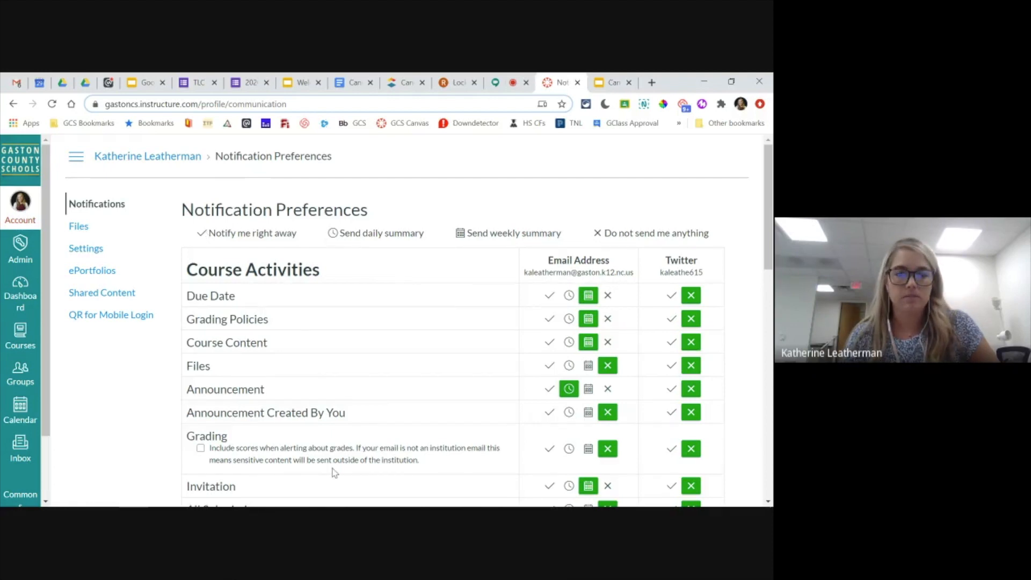
- Examine the Course Activities notification types, reading the descriptions of Due Date, Grading Policies, Course Content, All Submissions, Submission Comment and Grading
mouse_move(217, 295)
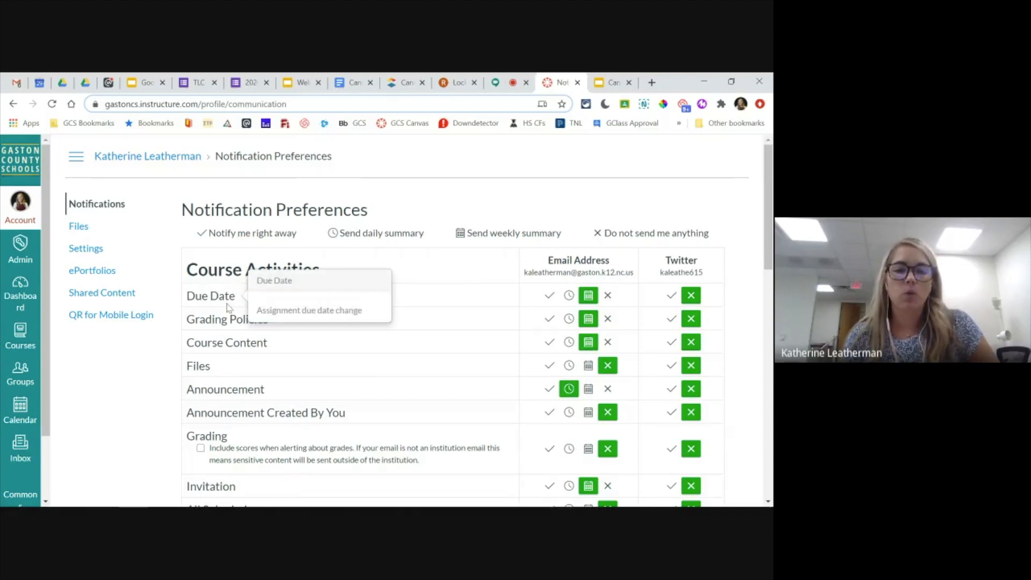
mouse_move(221, 320)
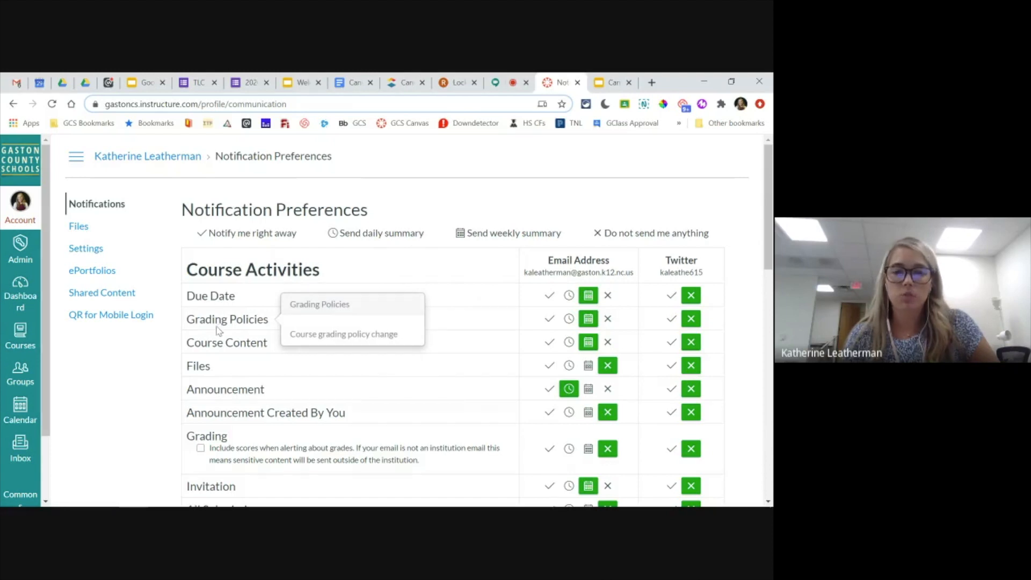
mouse_move(215, 341)
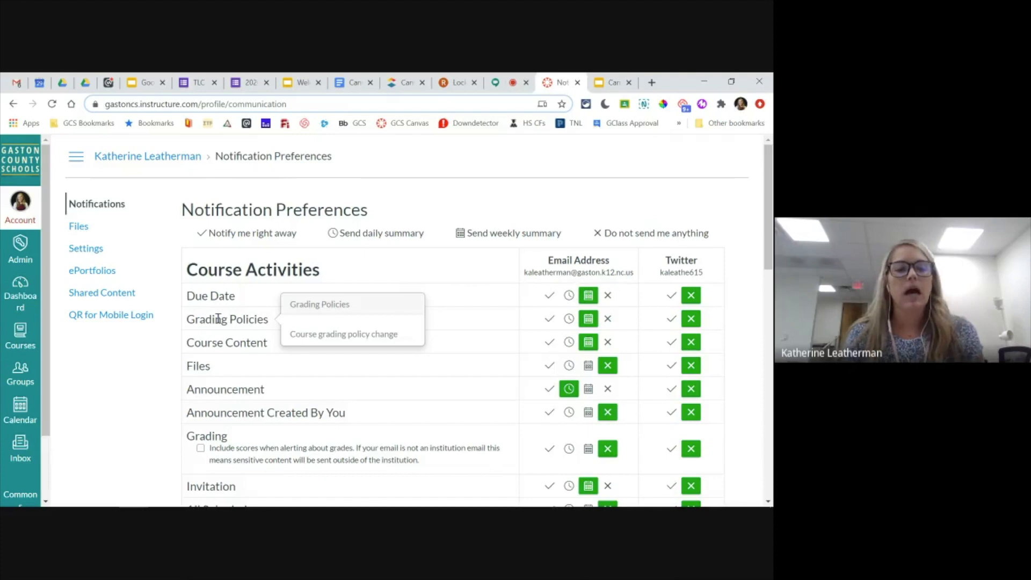
scroll(204, 323, down, 2)
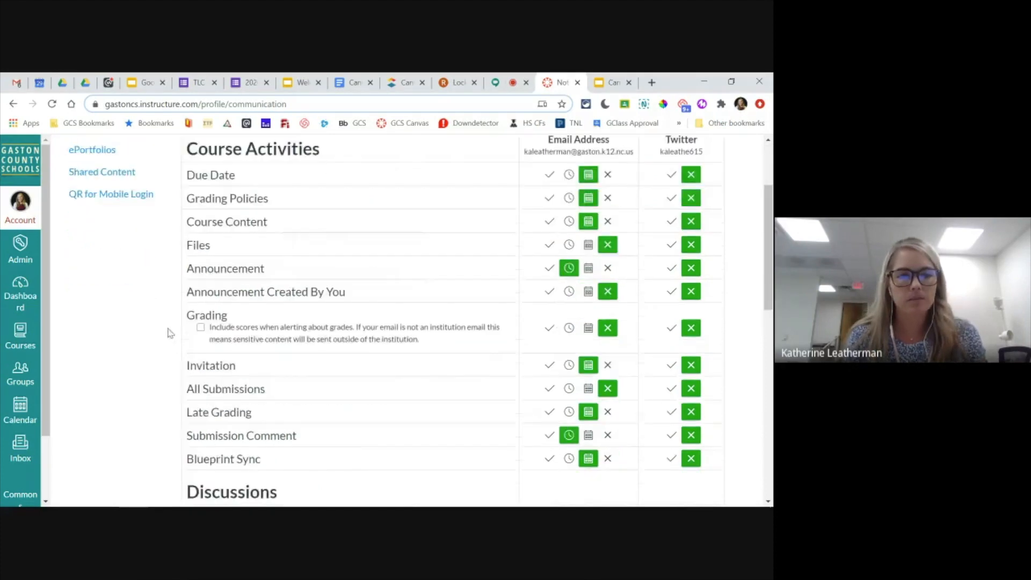
scroll(170, 333, down, 1)
mouse_move(220, 327)
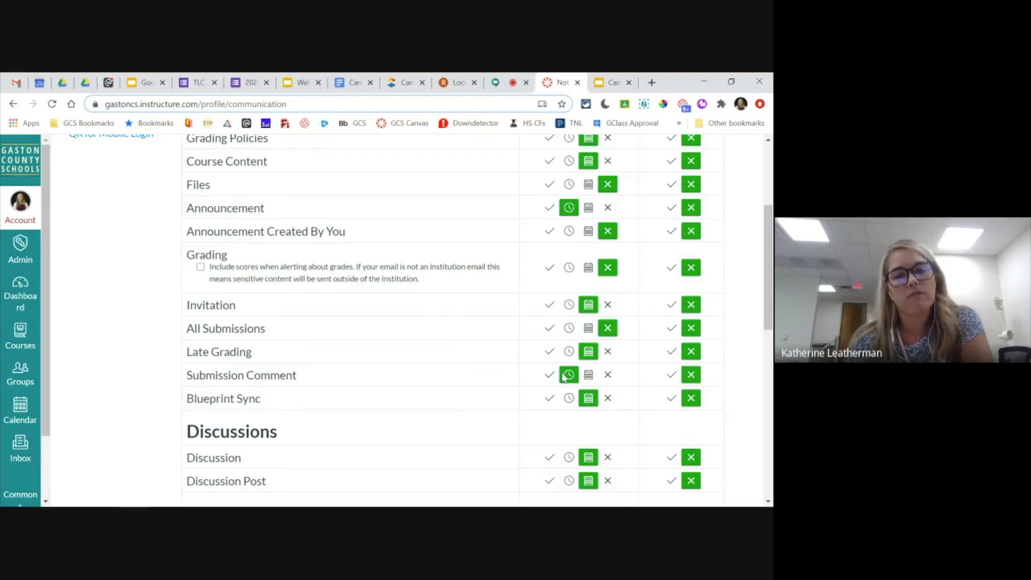
mouse_move(268, 374)
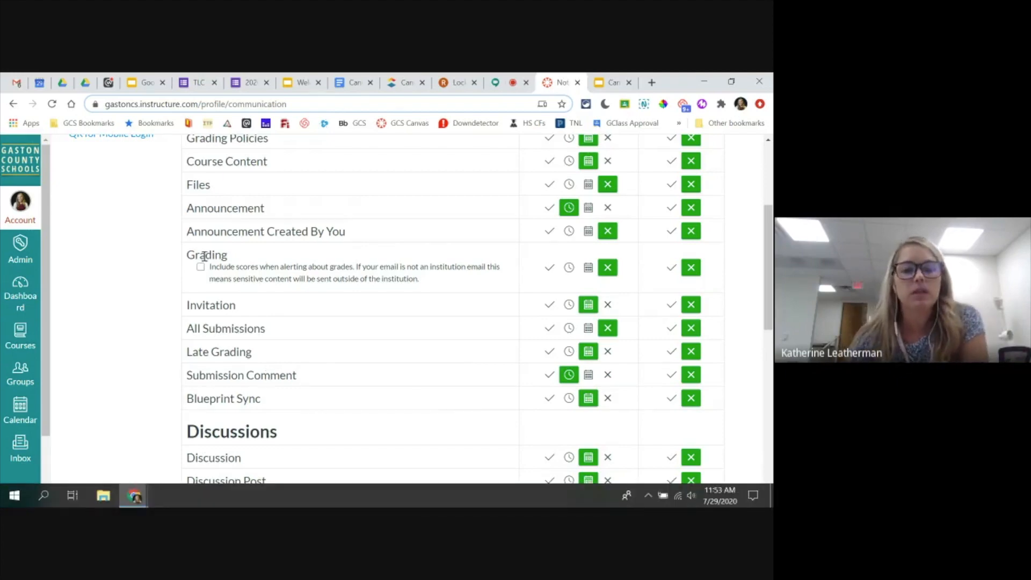
- Review the notification settings for Discussions, Conversations, Scheduling, Groups, Conferences and Alerts, and return to the start of the preferences
mouse_move(201, 248)
scroll(201, 249, down, 5)
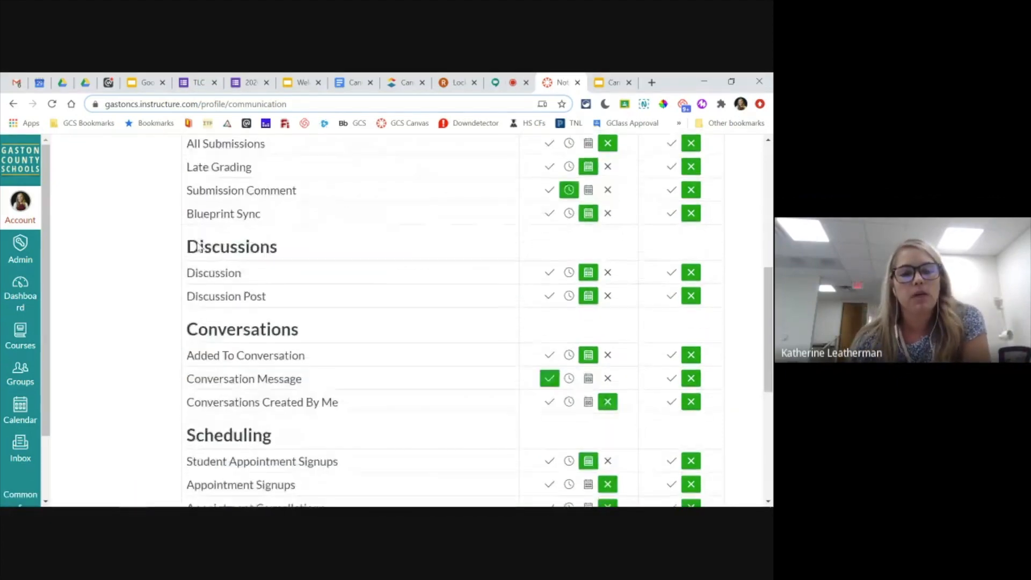
mouse_move(214, 216)
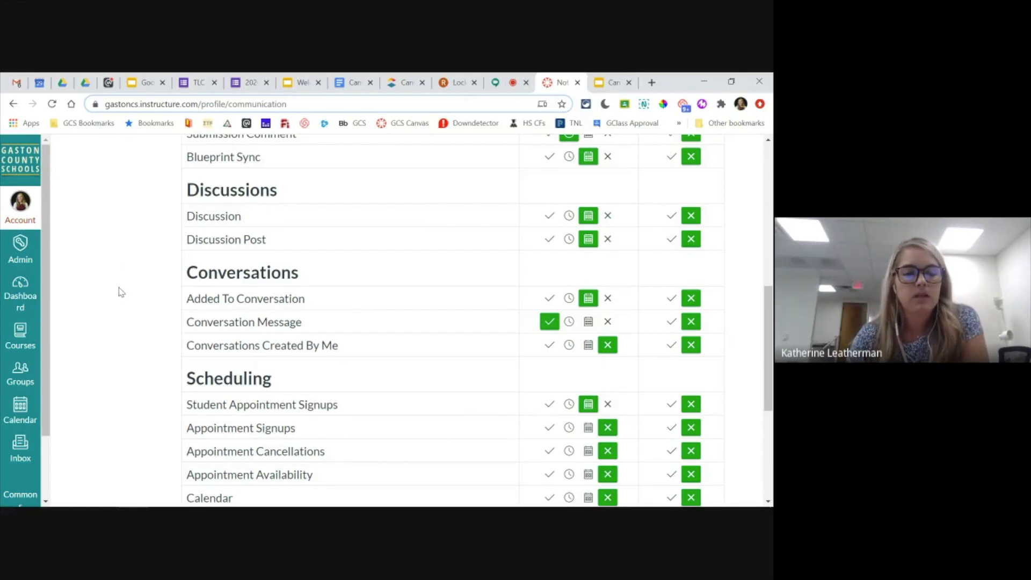
scroll(121, 291, down, 3)
scroll(121, 291, up, 8)
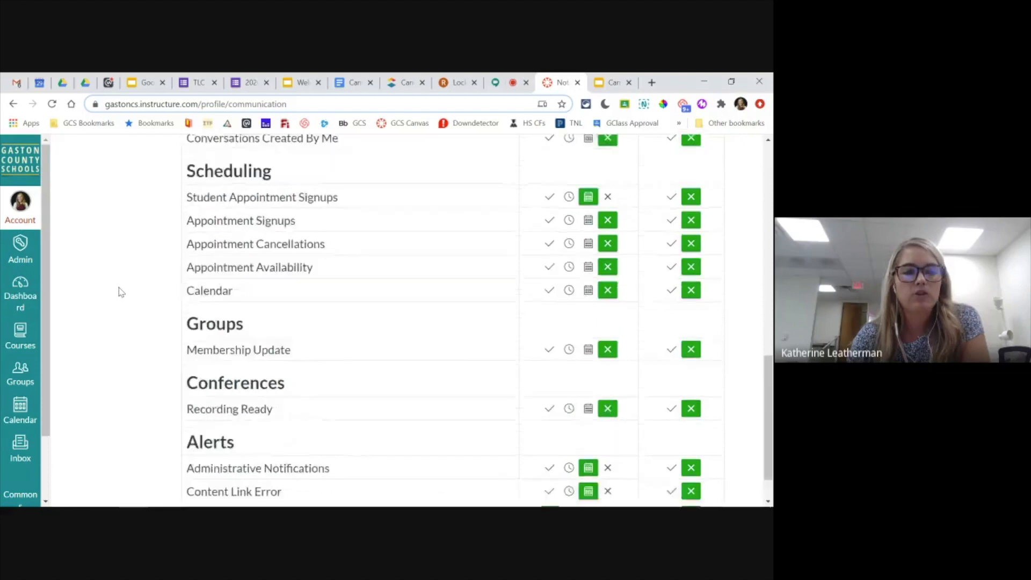
scroll(121, 292, up, 3)
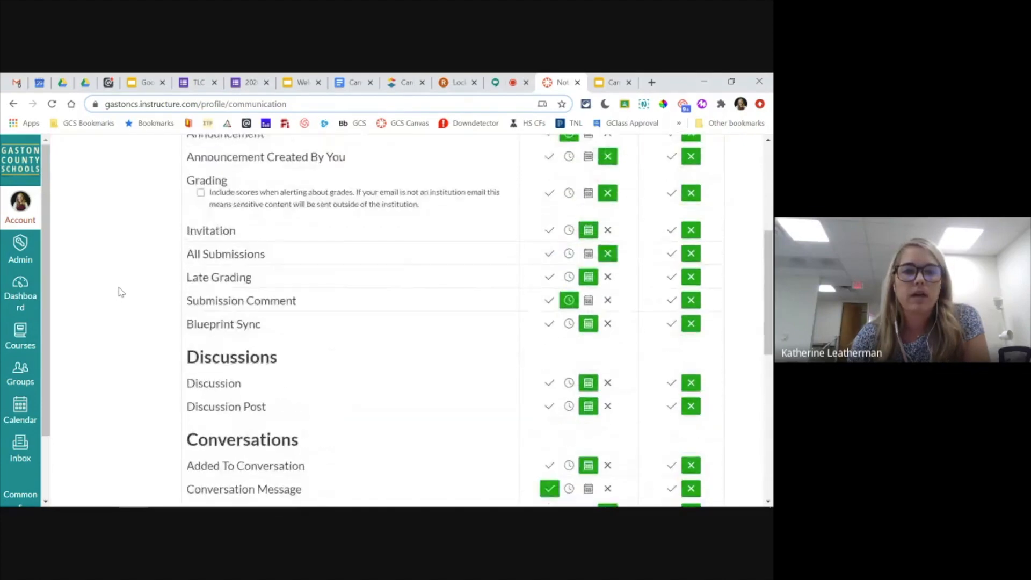
scroll(129, 330, up, 3)
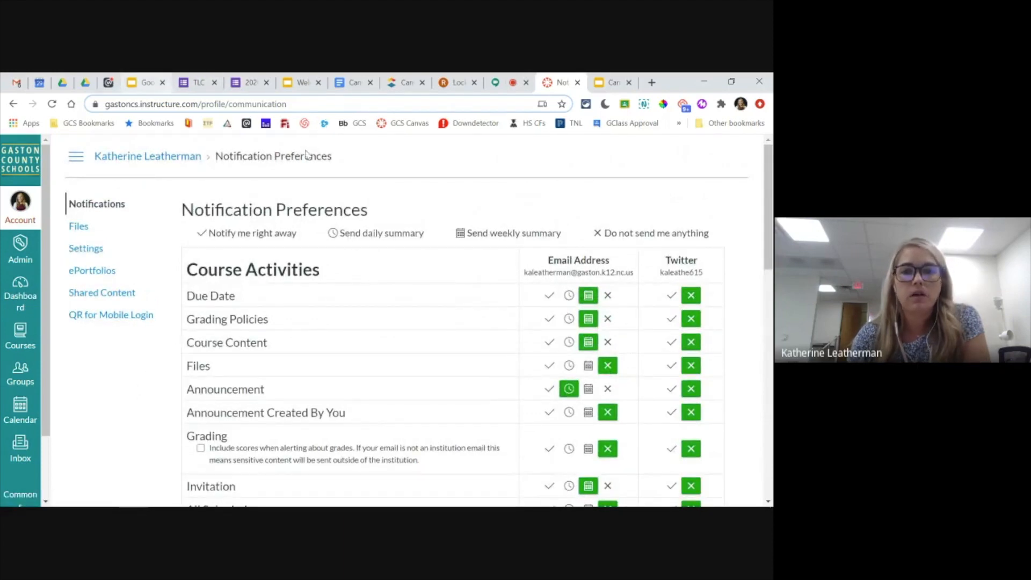
- Check the "Apply It" slide in Google Slides and the Google Meet chat, and return to the Canvas notification preferences
click(602, 84)
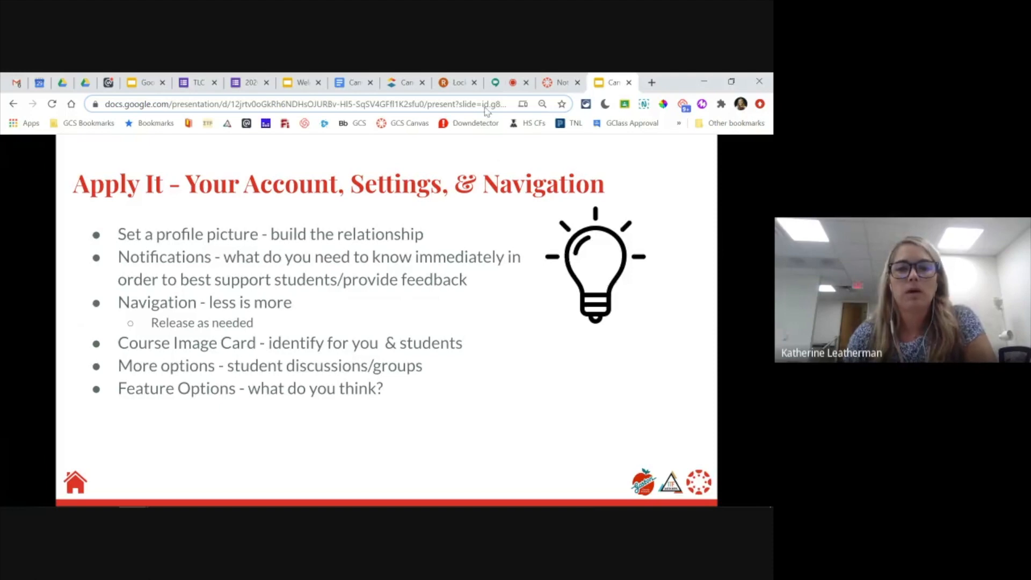
click(496, 80)
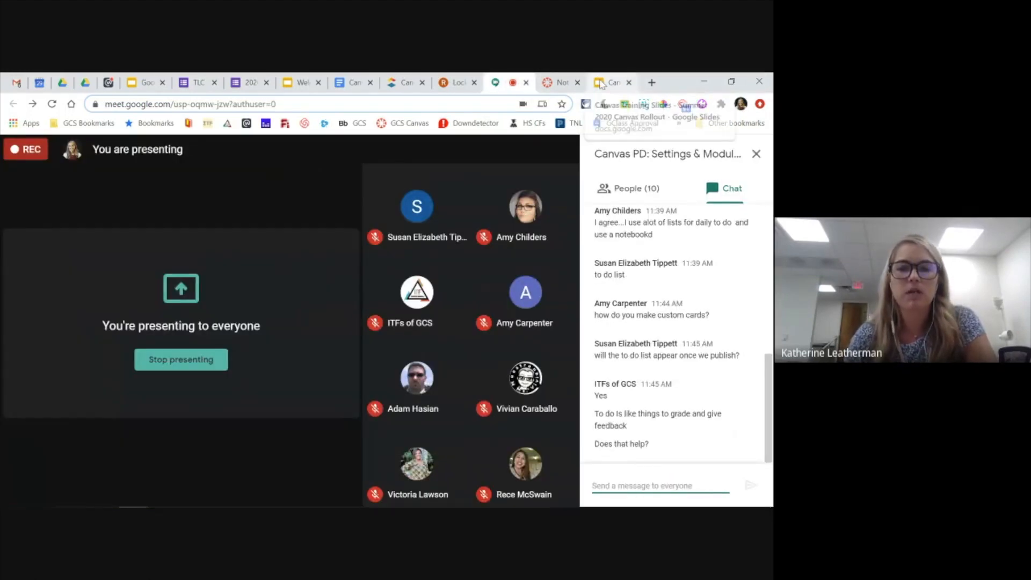
click(604, 82)
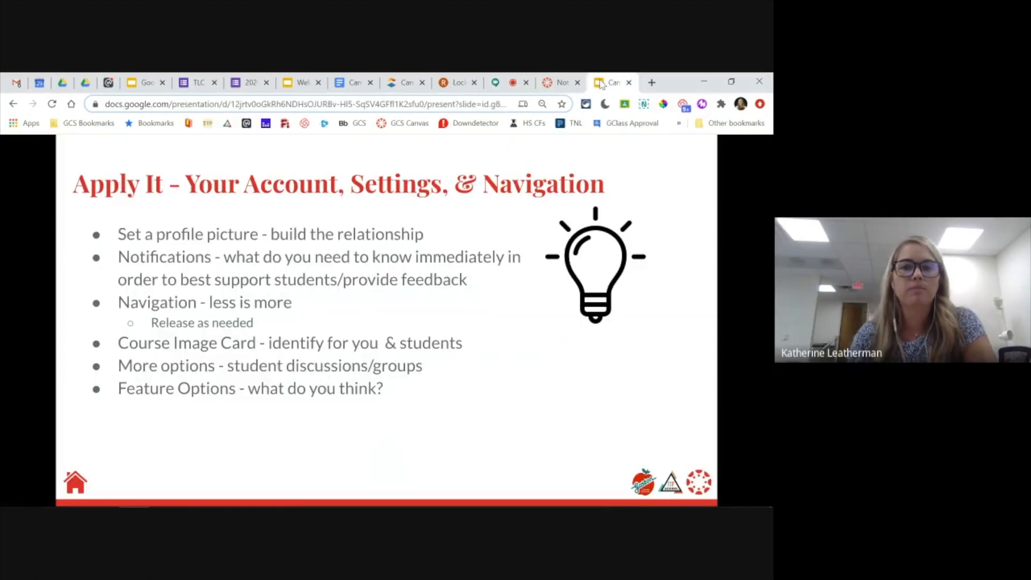
click(546, 84)
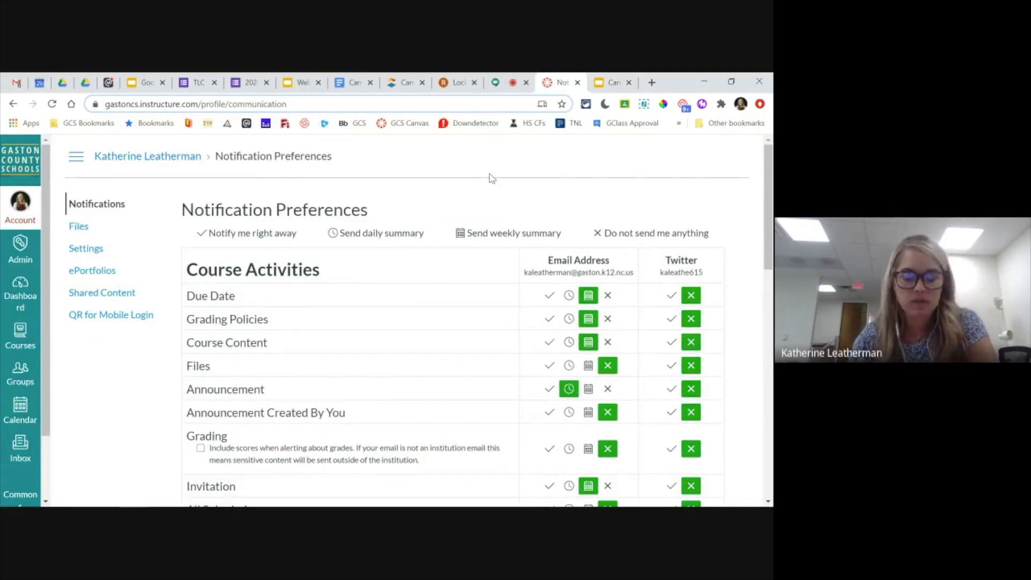
- Go back to the dashboard and open the personal sandbox course with the green card
click(22, 299)
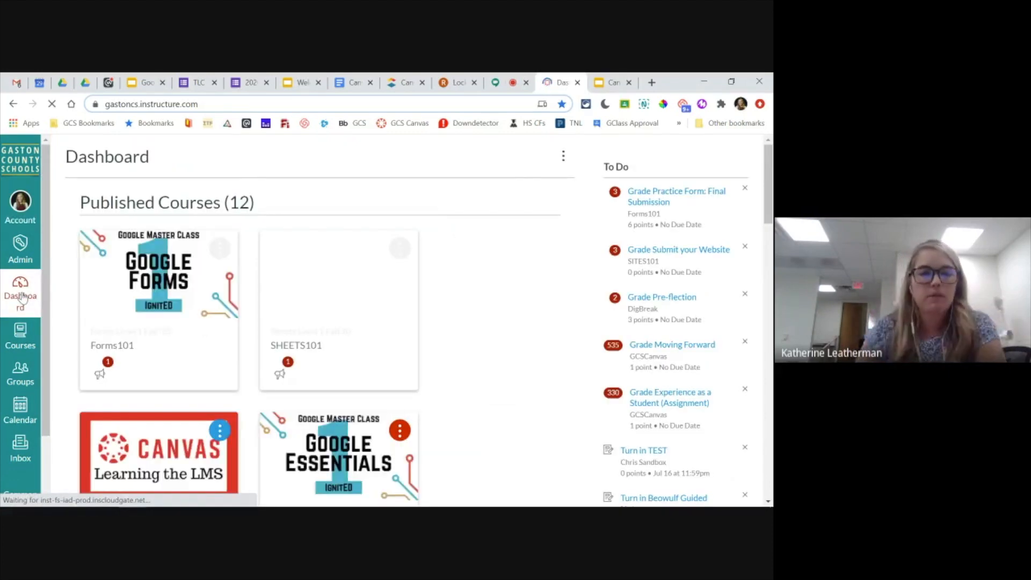
scroll(444, 304, down, 3)
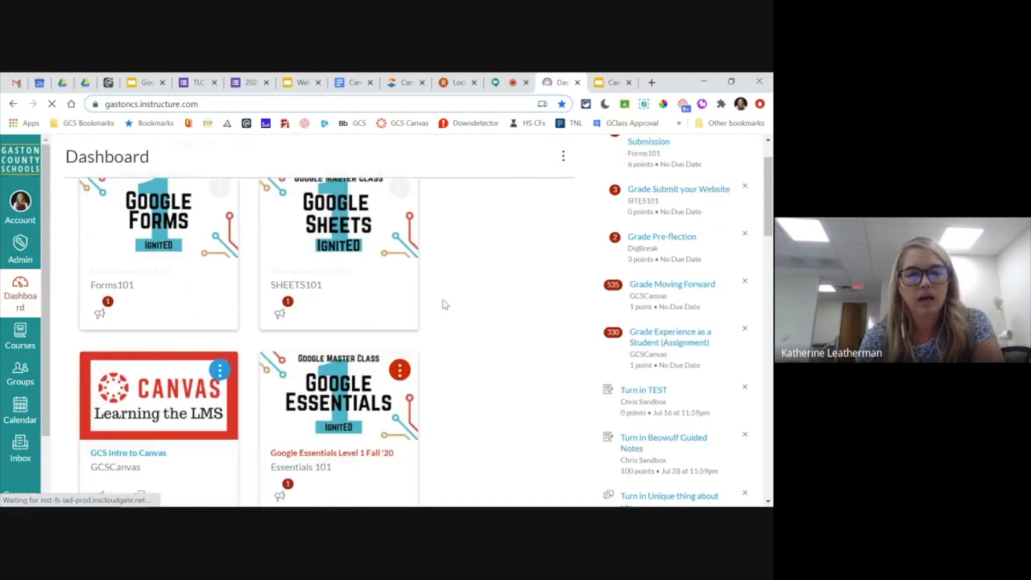
scroll(444, 304, down, 9)
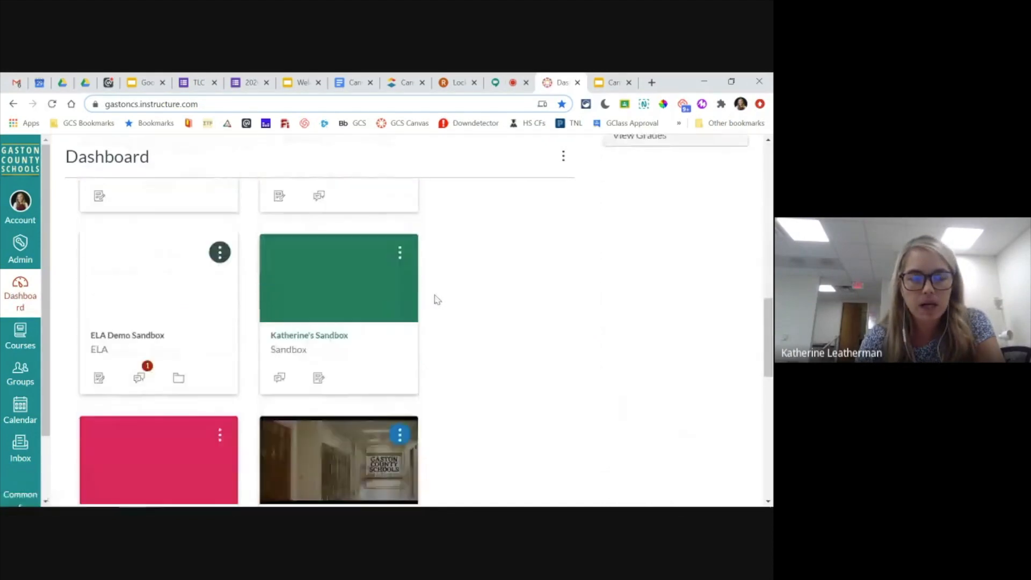
click(290, 339)
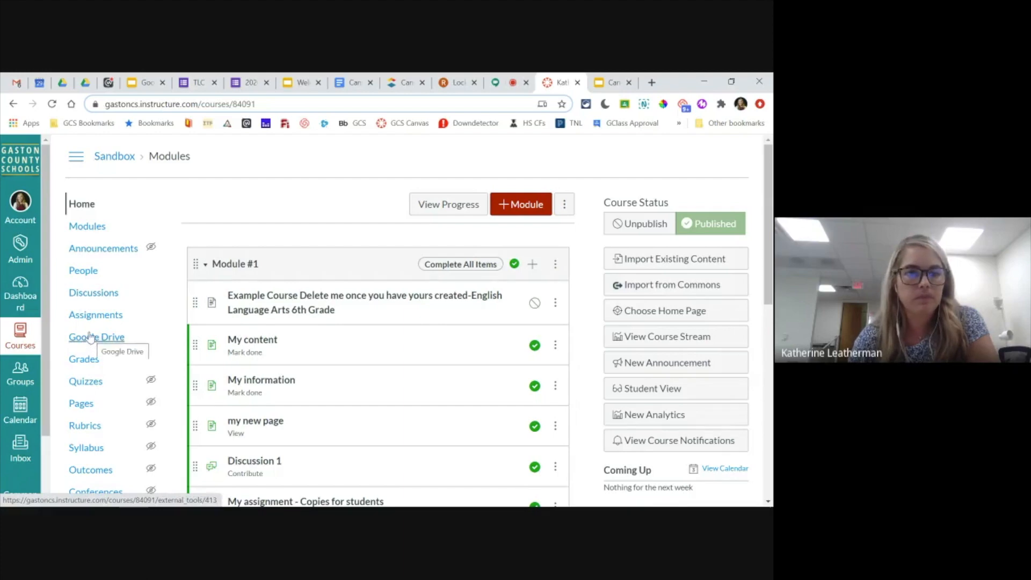
- Open the sandbox course's settings and show its Course Details
scroll(90, 332, down, 1)
scroll(90, 331, down, 3)
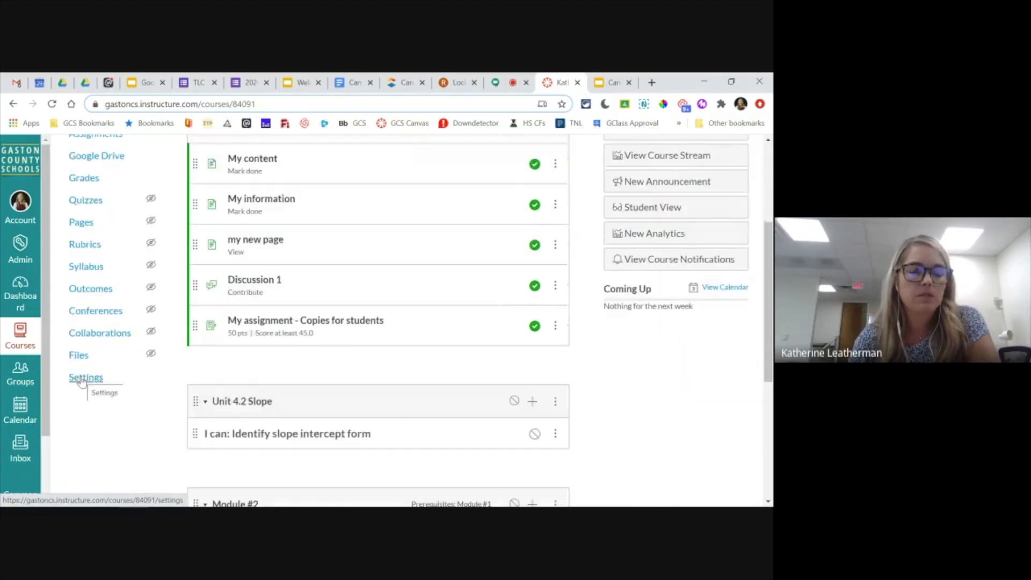
click(84, 378)
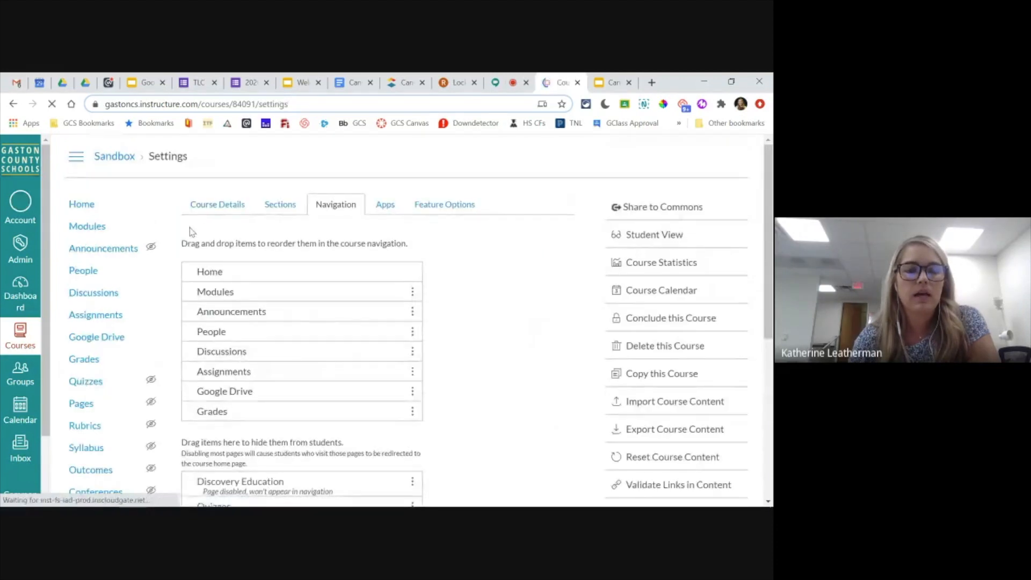
click(200, 207)
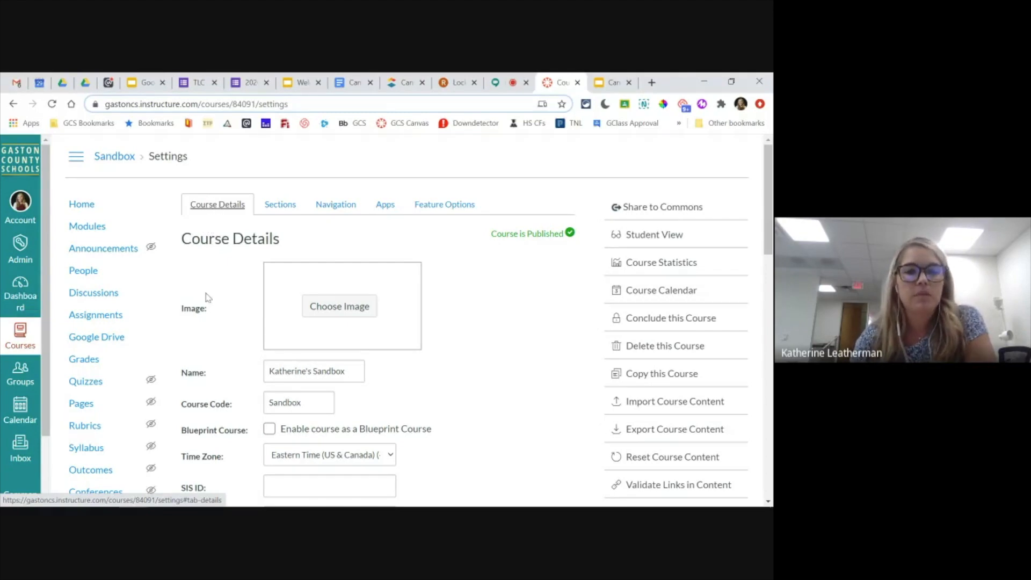
- Look at the course image upload options without choosing one, and review the course dates, student access restrictions and remaining detail fields
click(337, 312)
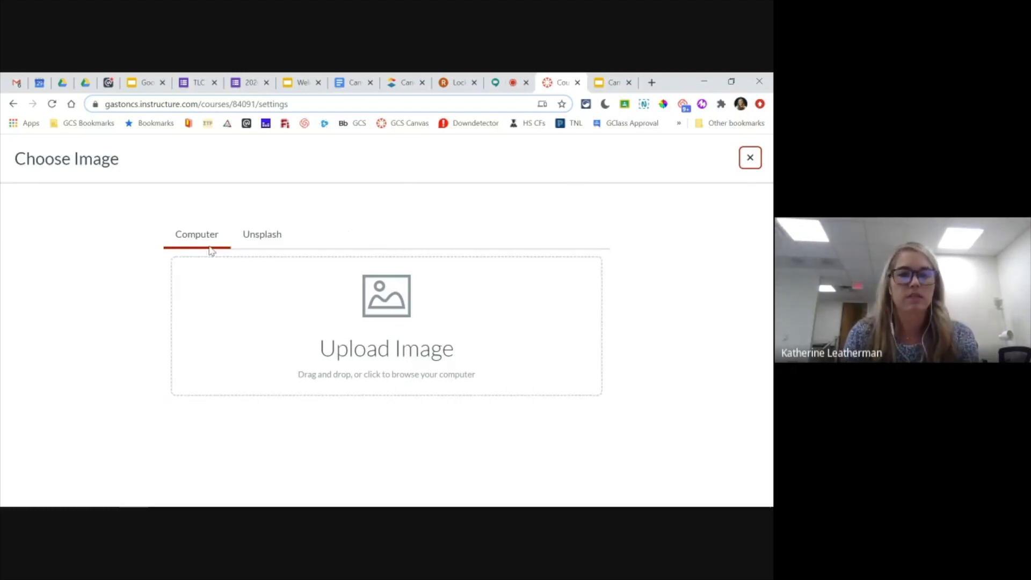
click(751, 159)
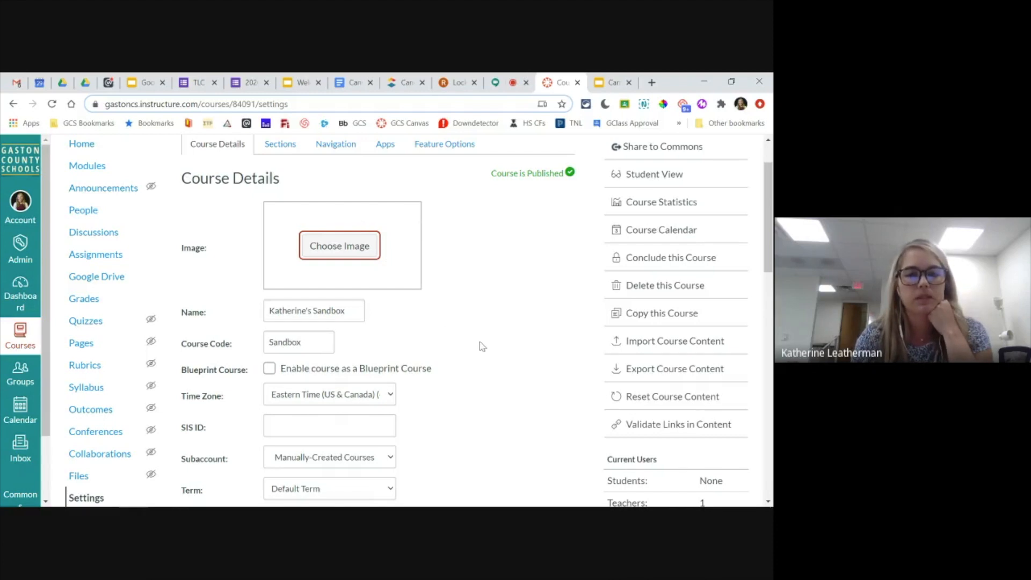
scroll(482, 346, down, 3)
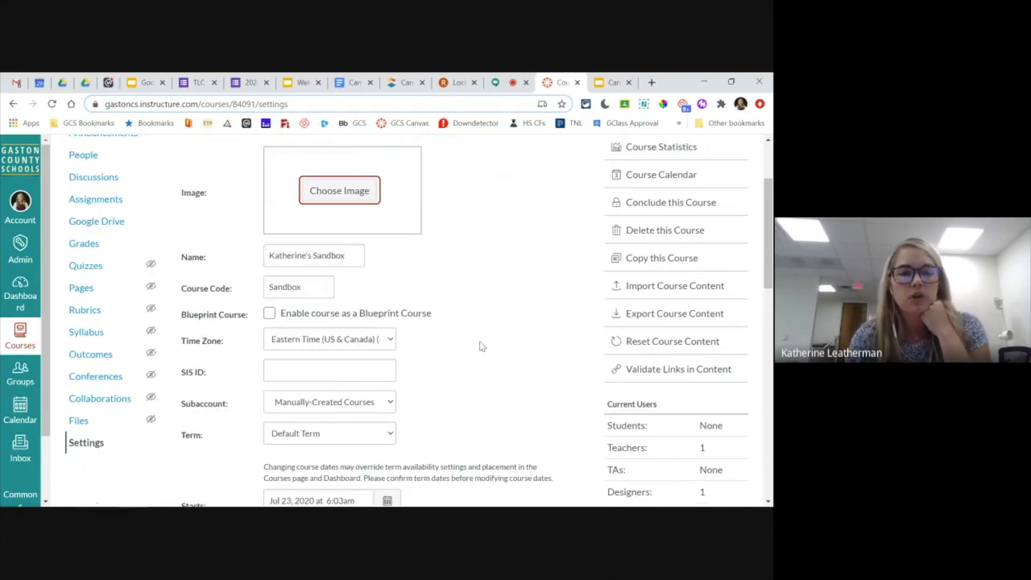
scroll(482, 347, down, 4)
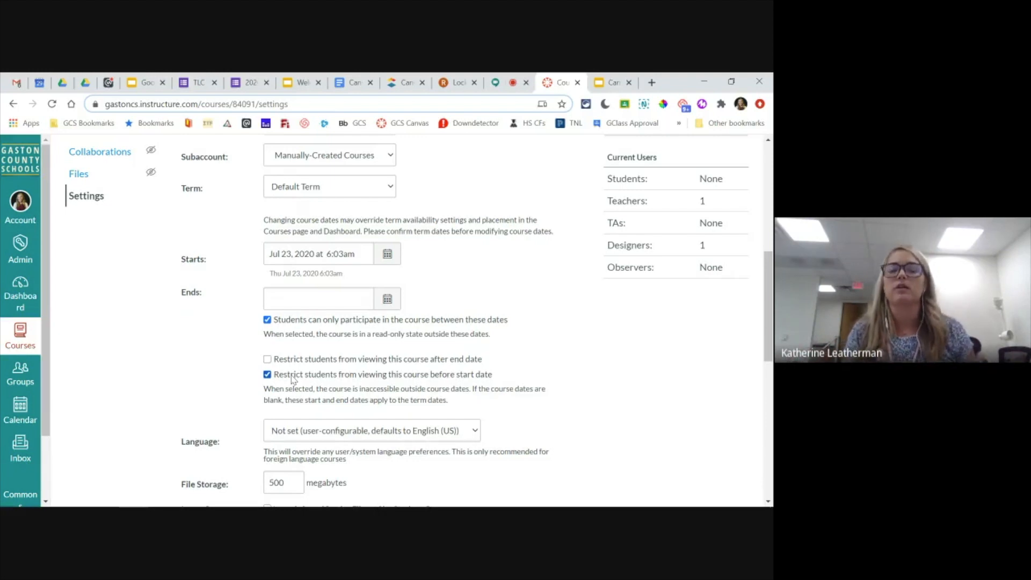
scroll(172, 382, down, 1)
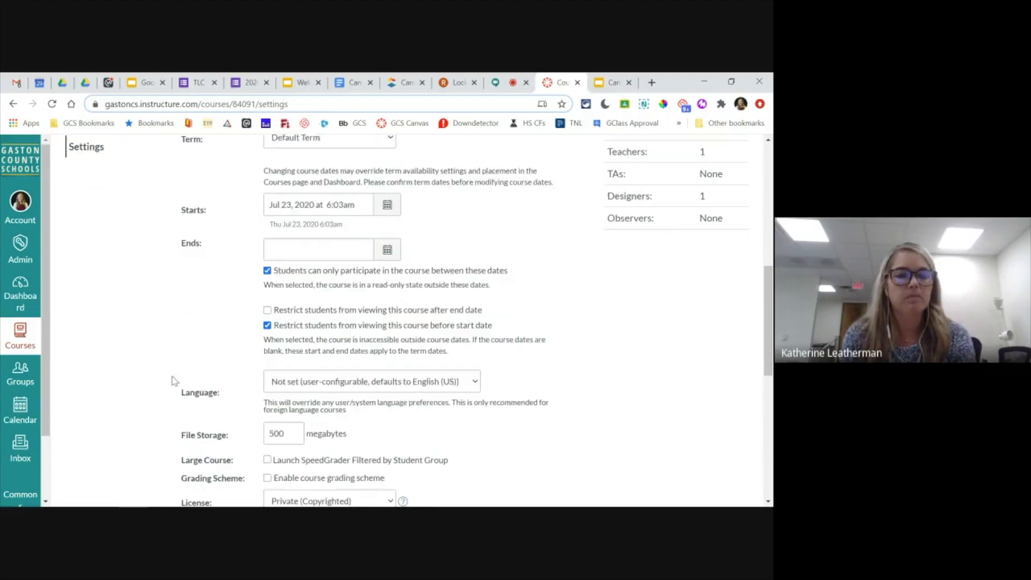
scroll(173, 382, down, 8)
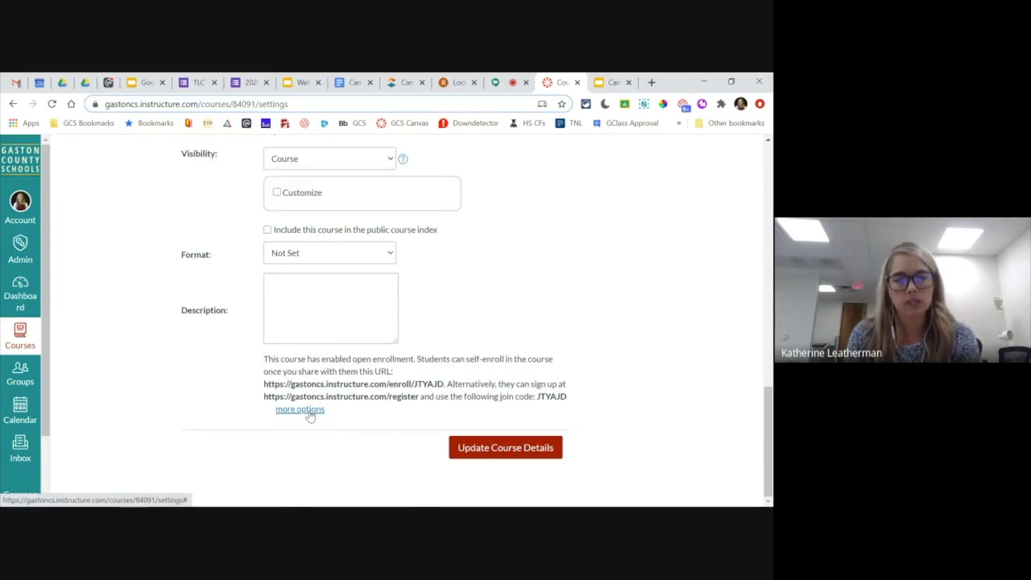
- Expand the additional course options and review the settings for self-enrollment, announcements, student discussions, groups, grades and page editing
click(309, 410)
scroll(227, 408, down, 1)
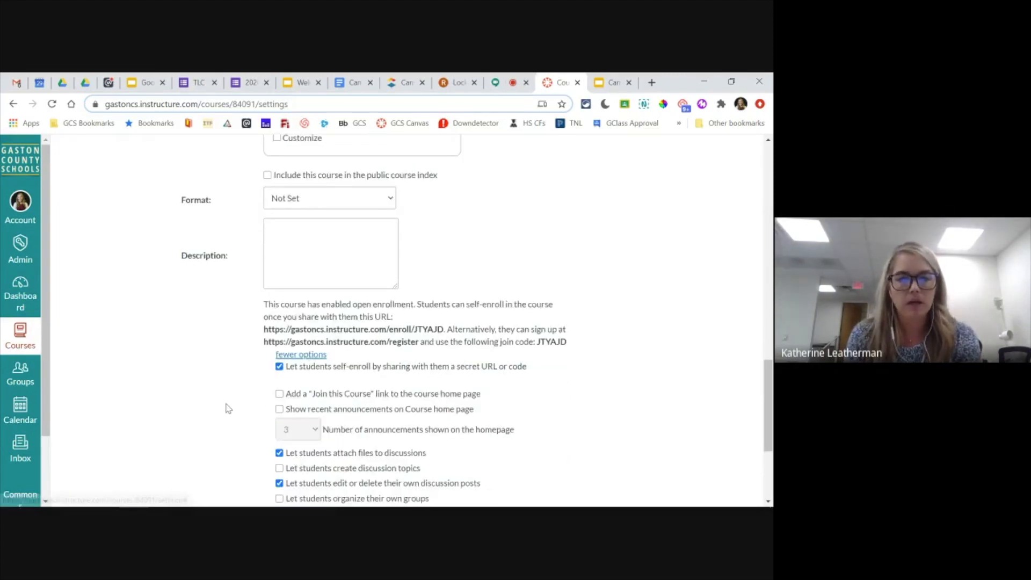
scroll(227, 408, down, 2)
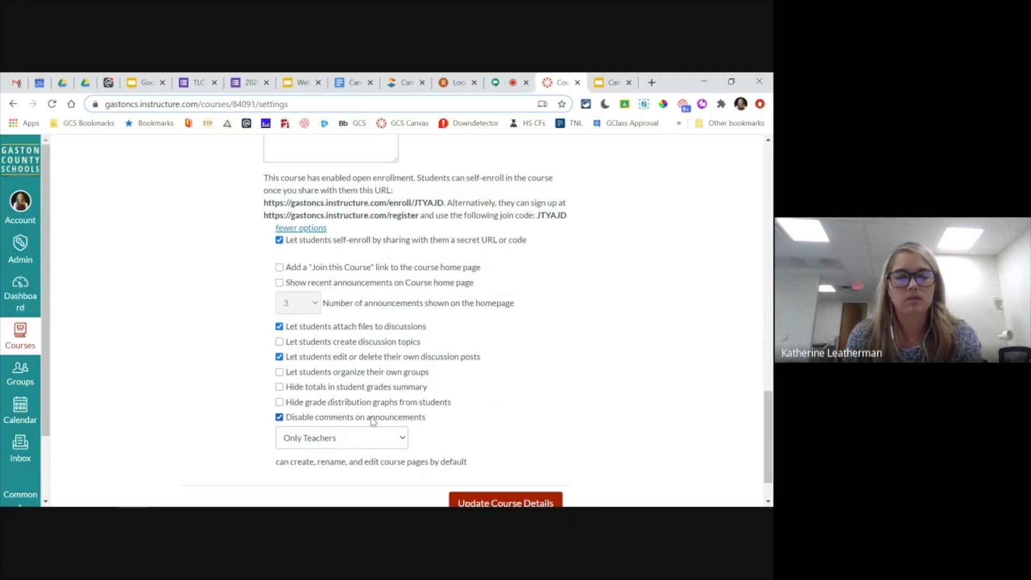
scroll(520, 404, down, 1)
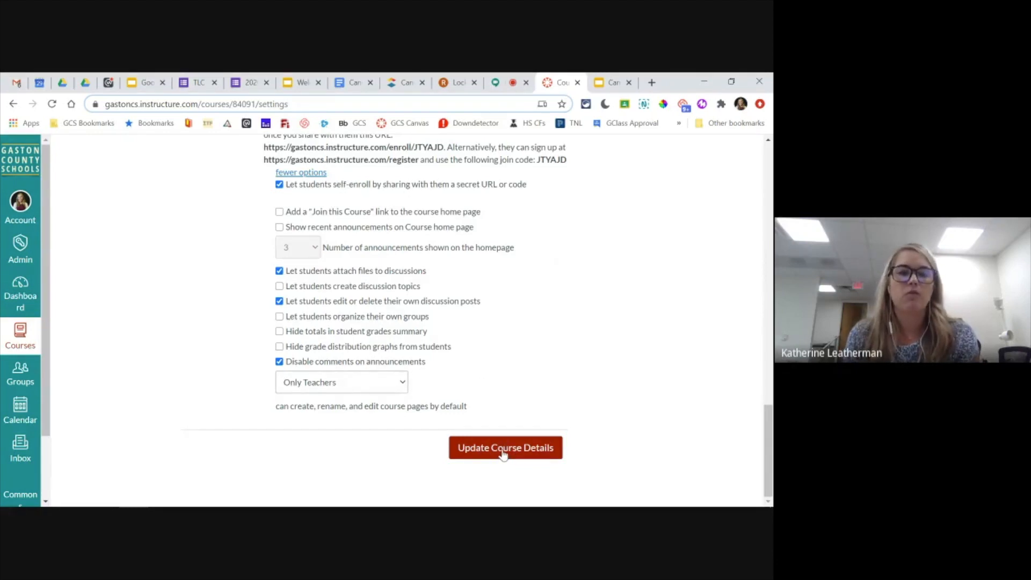
- Save the course details and open the course navigation settings, reviewing the visible items and those hidden from students
click(504, 454)
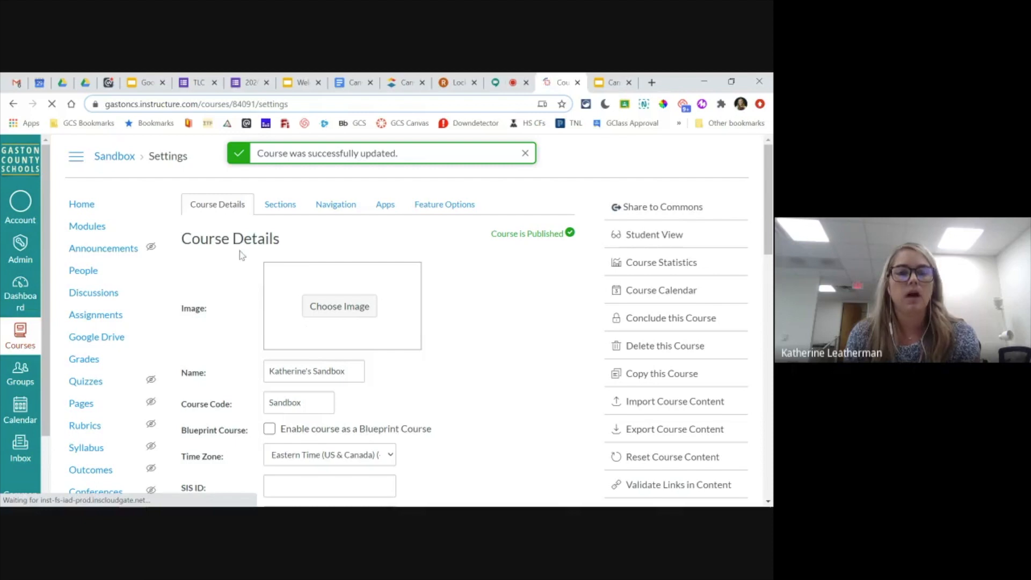
click(335, 206)
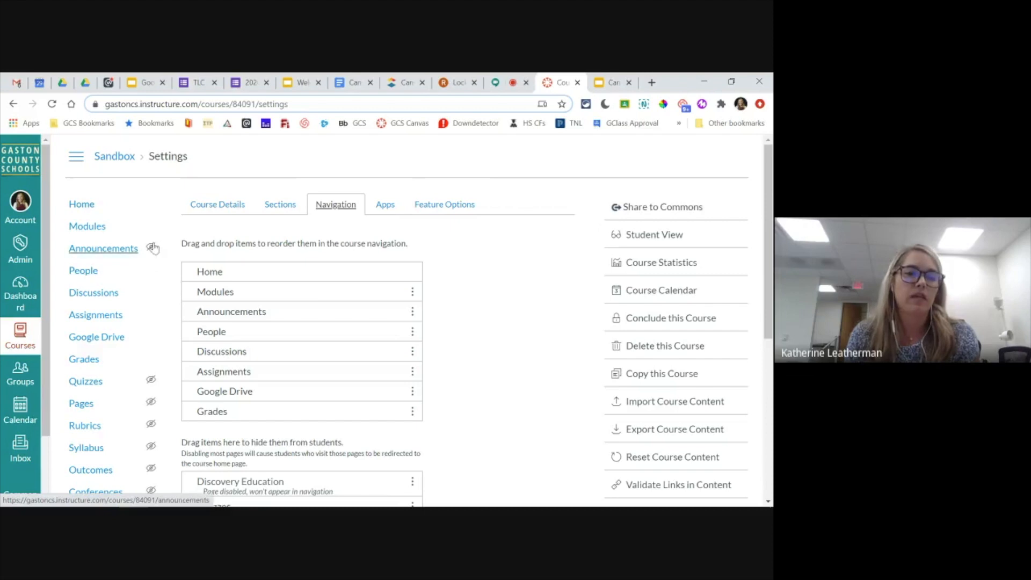
mouse_move(151, 248)
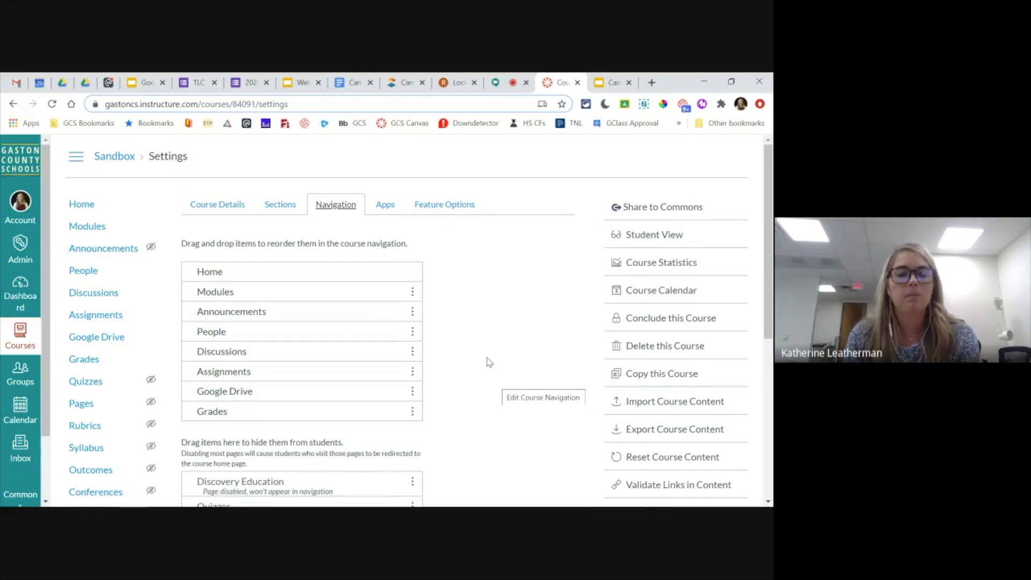
scroll(488, 362, down, 1)
scroll(494, 325, up, 1)
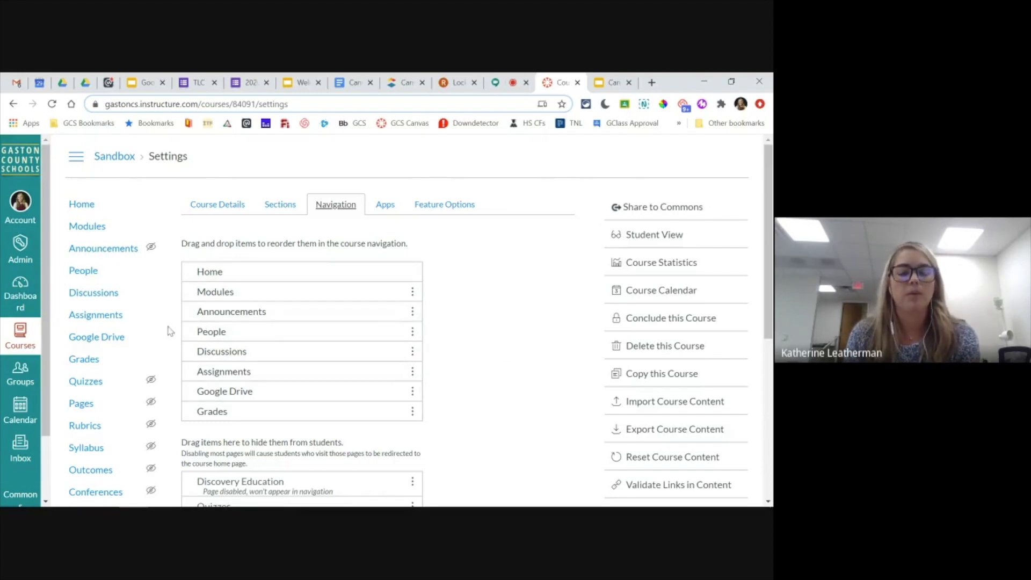
scroll(299, 279, down, 1)
scroll(299, 279, down, 1)
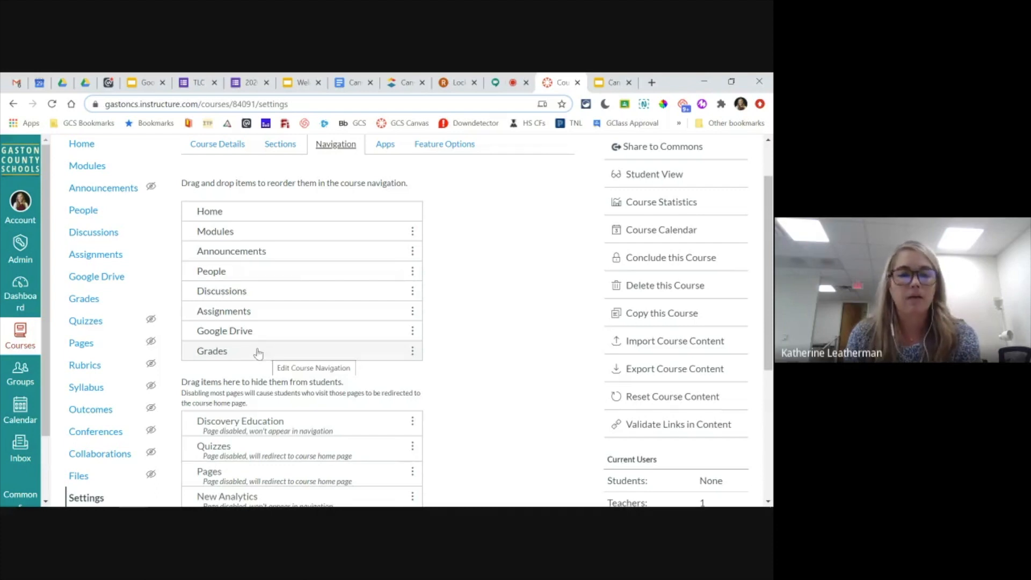
- Move Google Drive, Assignments, Discussions and People to the items hidden from students, and save the course navigation
drag(259, 337, 263, 417)
drag(265, 311, 260, 338)
drag(268, 292, 266, 376)
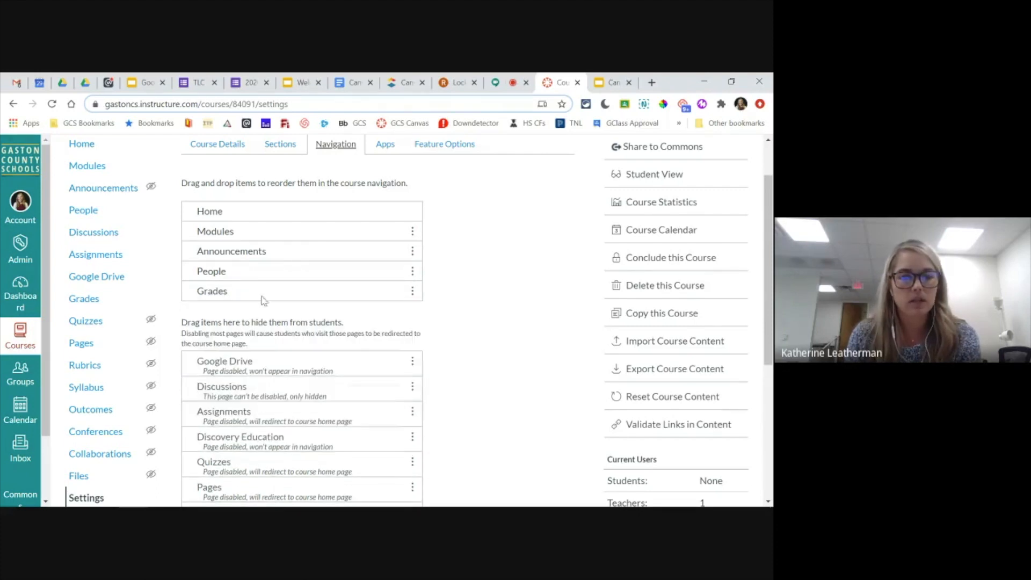
drag(267, 272, 273, 373)
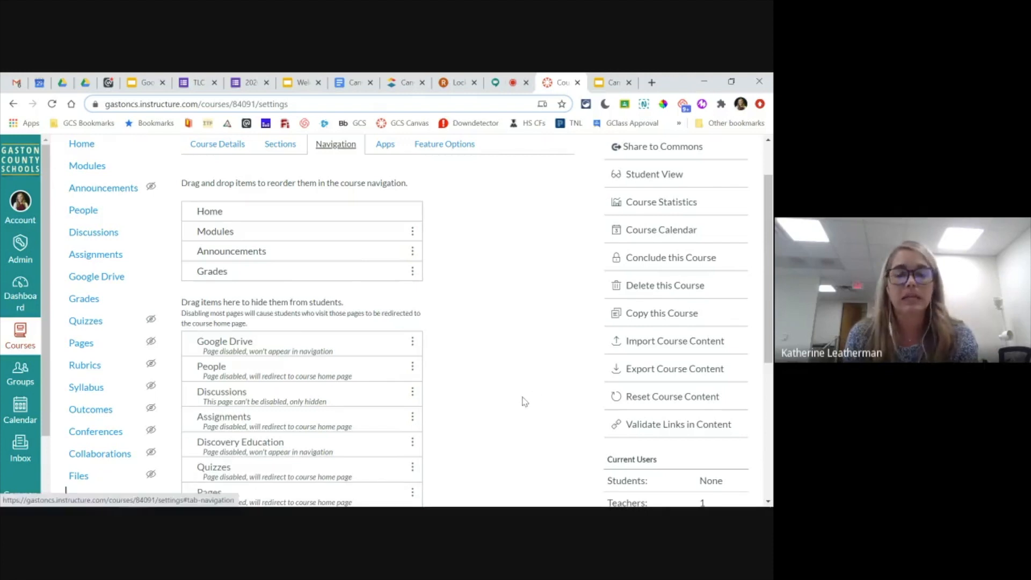
scroll(523, 402, up, 2)
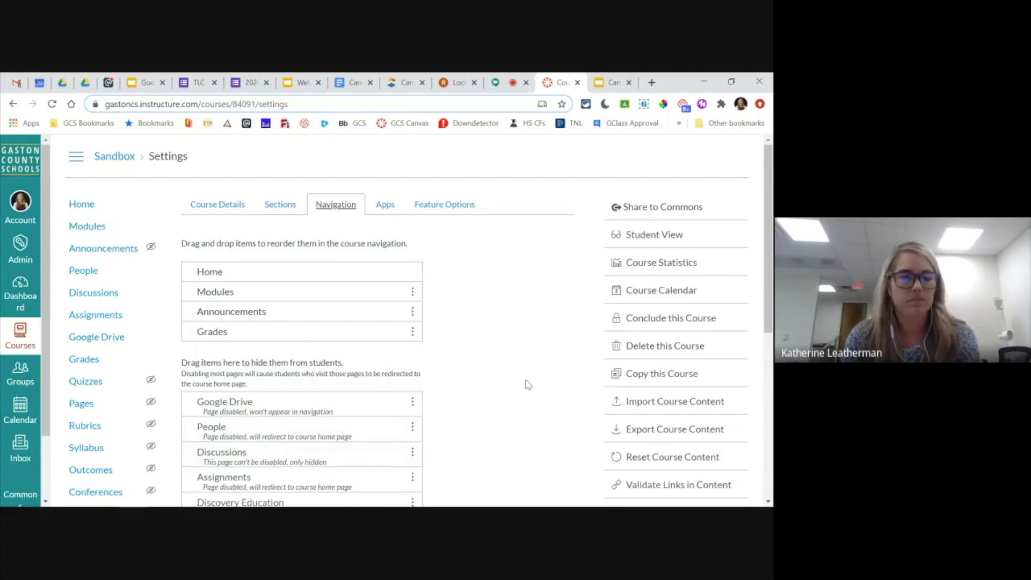
scroll(523, 381, down, 1)
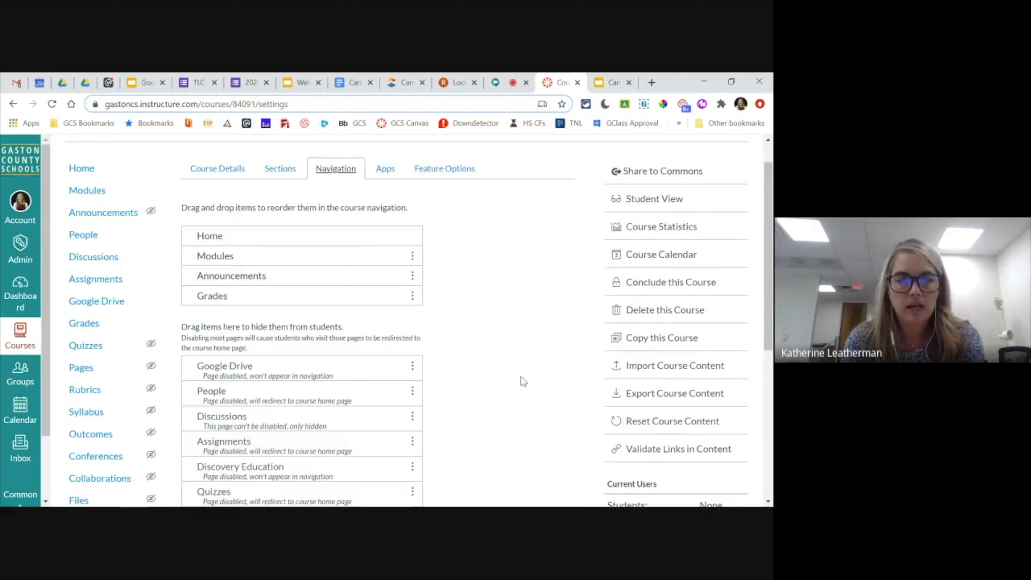
scroll(524, 382, down, 5)
click(200, 469)
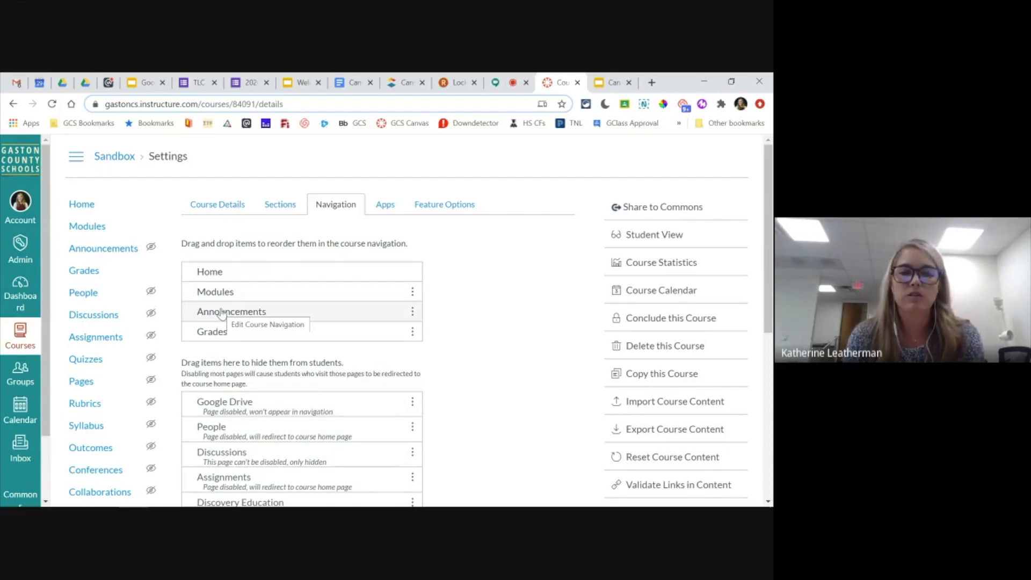
- Check the Google Meet chat and advance the Google Slides presentation to the "Apply It - Announcements" slide
mouse_move(150, 248)
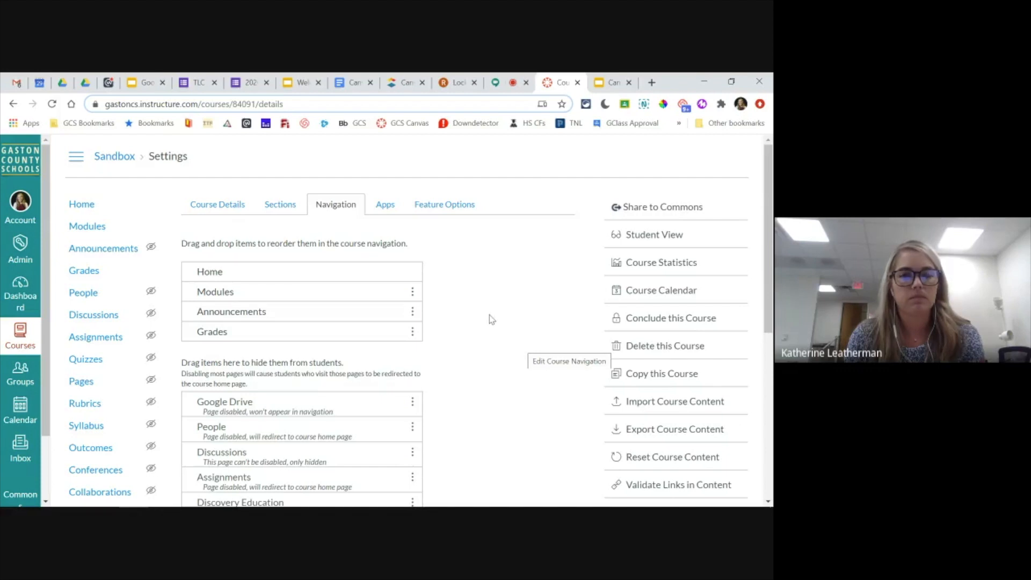
click(492, 86)
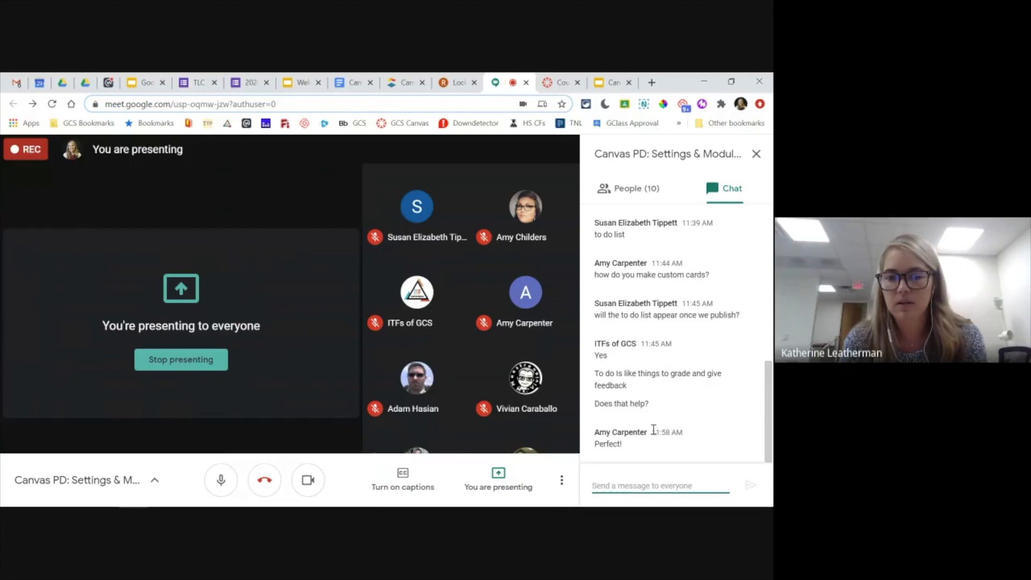
click(603, 86)
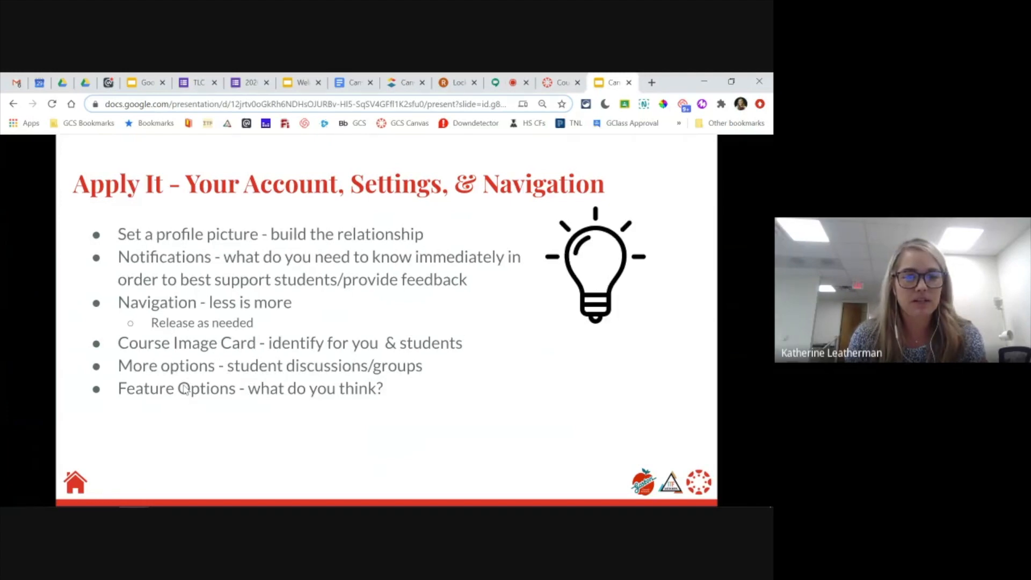
click(716, 325)
click(714, 303)
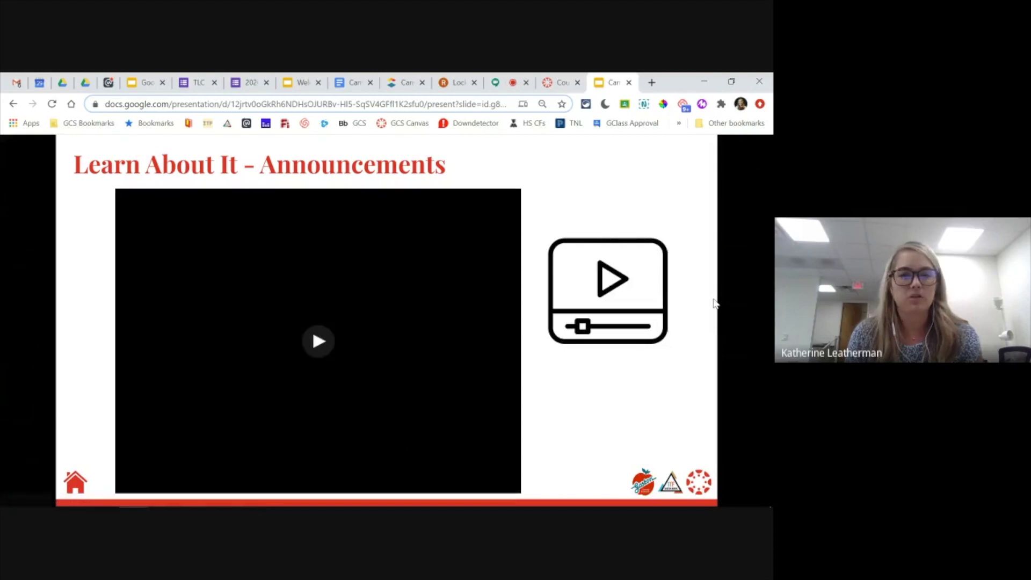
click(714, 303)
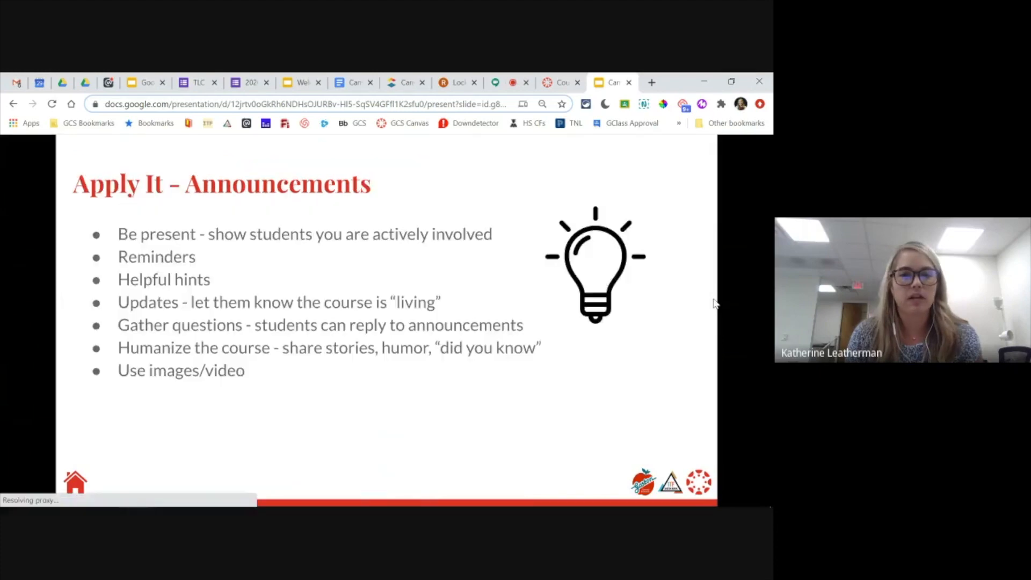
- Read the questions in the Google Meet chat and review in Canvas how course navigation items are hidden from students
click(553, 85)
click(505, 84)
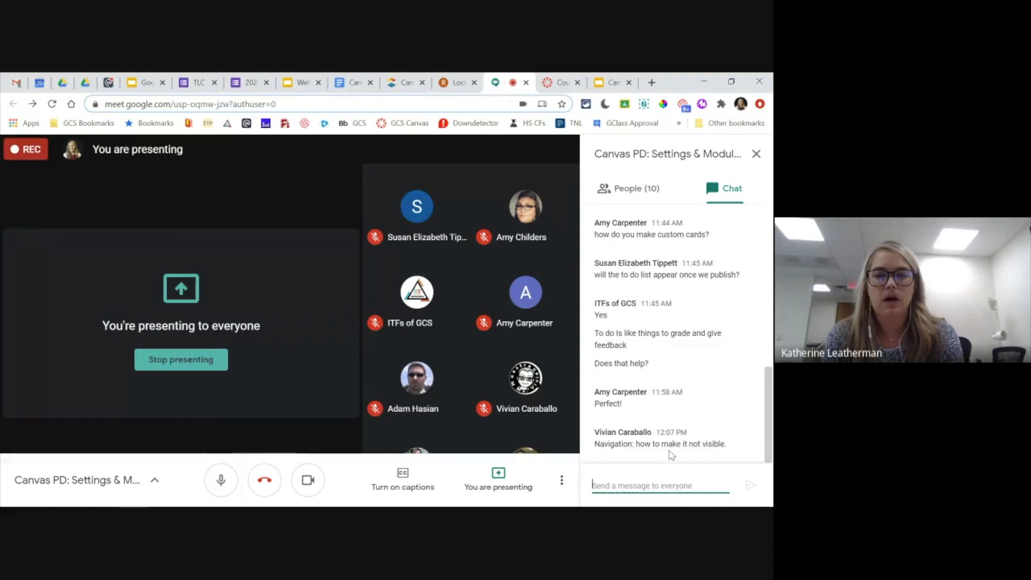
click(558, 81)
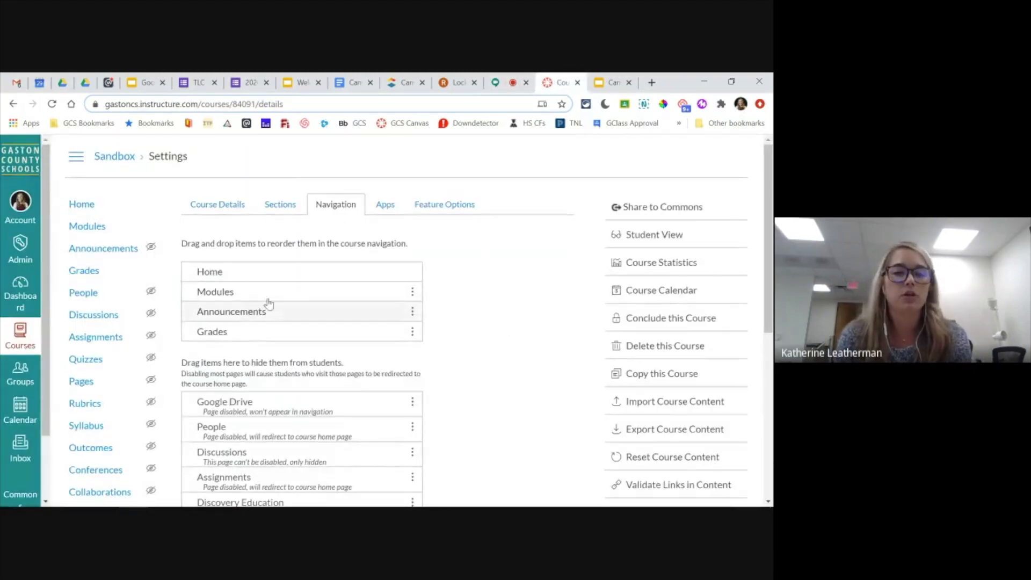
mouse_move(262, 302)
mouse_down()
mouse_move(269, 295)
mouse_move(273, 437)
mouse_move(274, 290)
mouse_up()
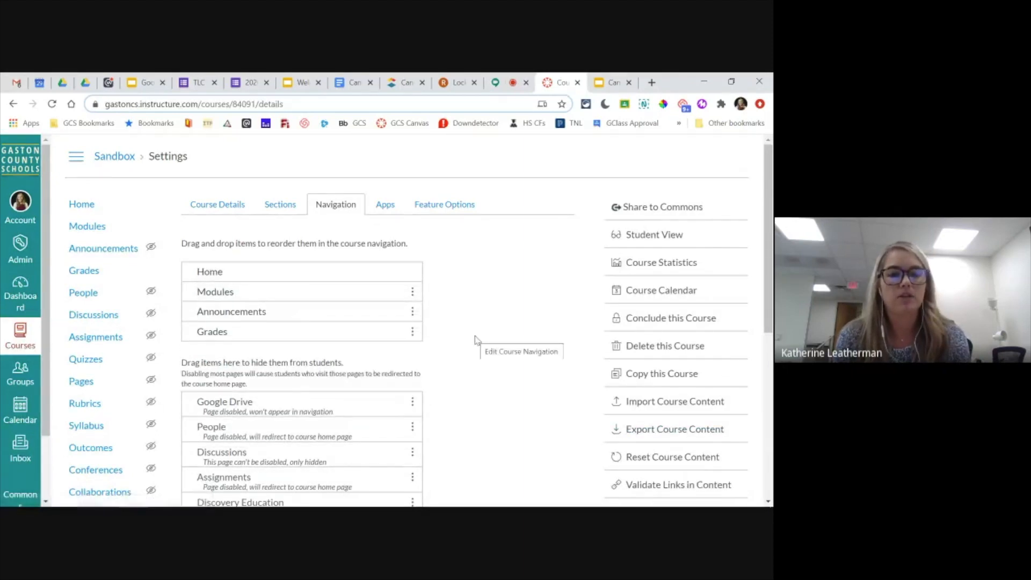
scroll(476, 340, down, 6)
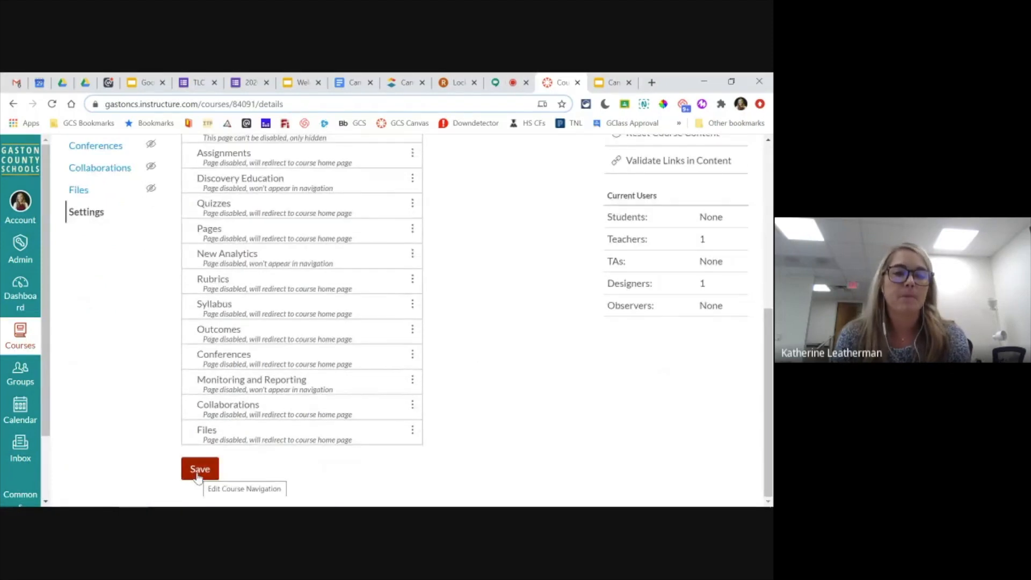
scroll(288, 407, up, 2)
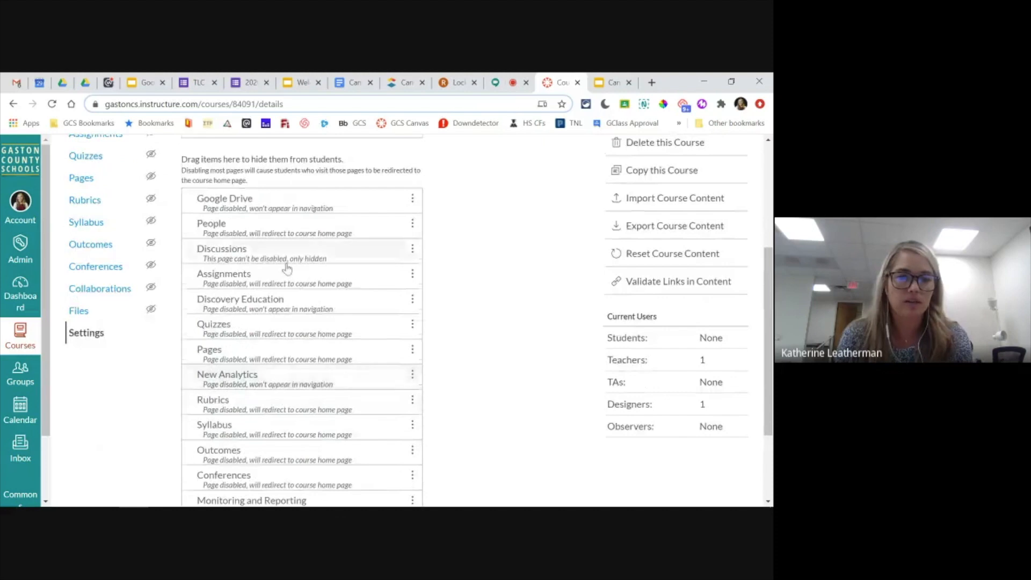
scroll(299, 458, up, 4)
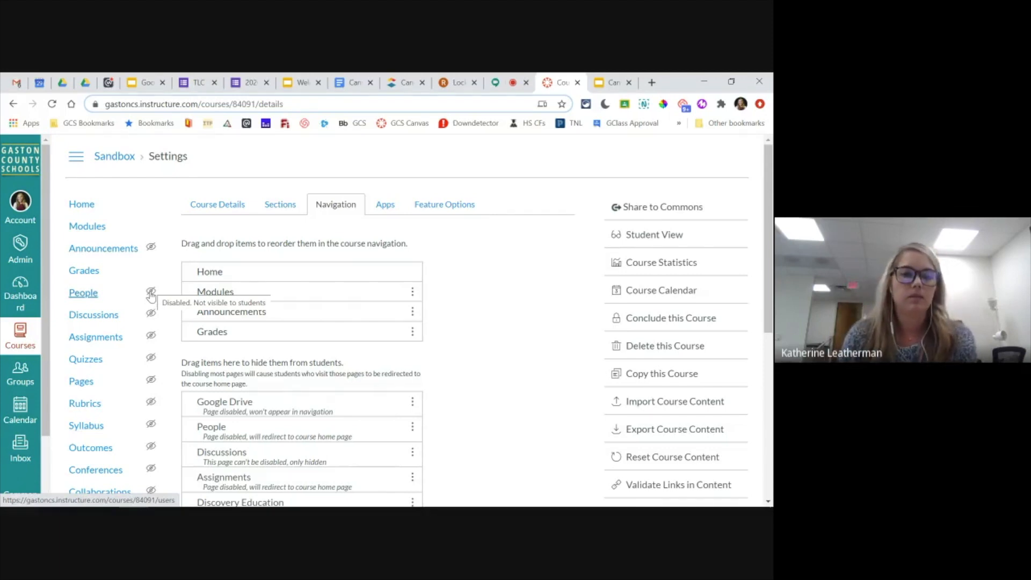
click(494, 84)
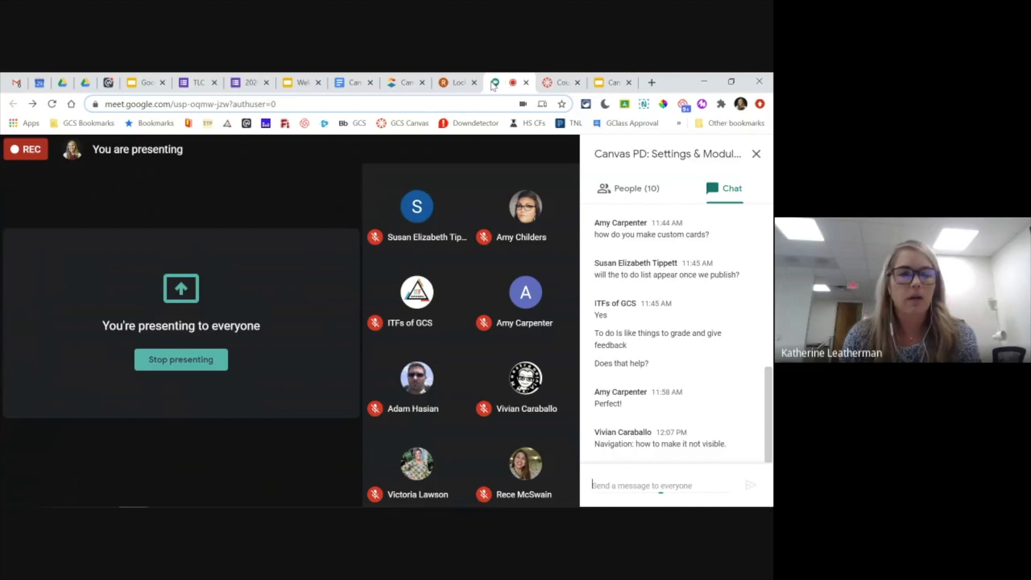
click(557, 83)
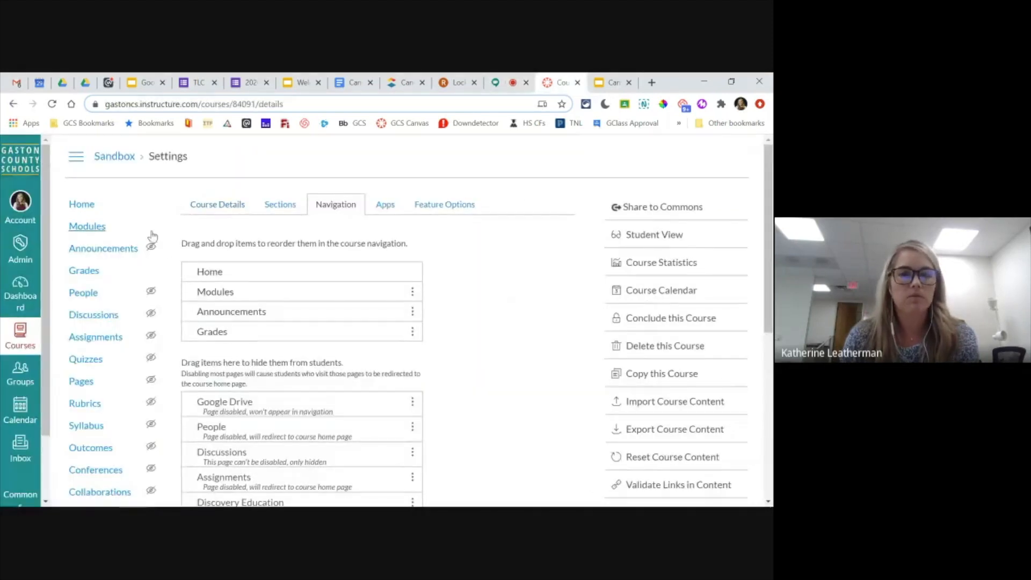
- Create a new announcement in the sandbox course with the title "welcome to week 3"
click(103, 252)
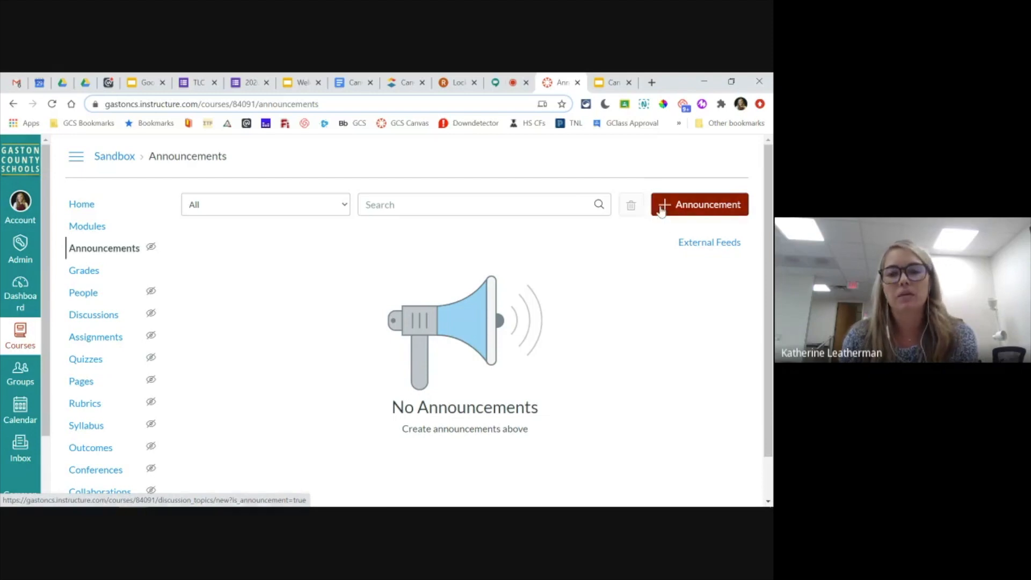
click(701, 209)
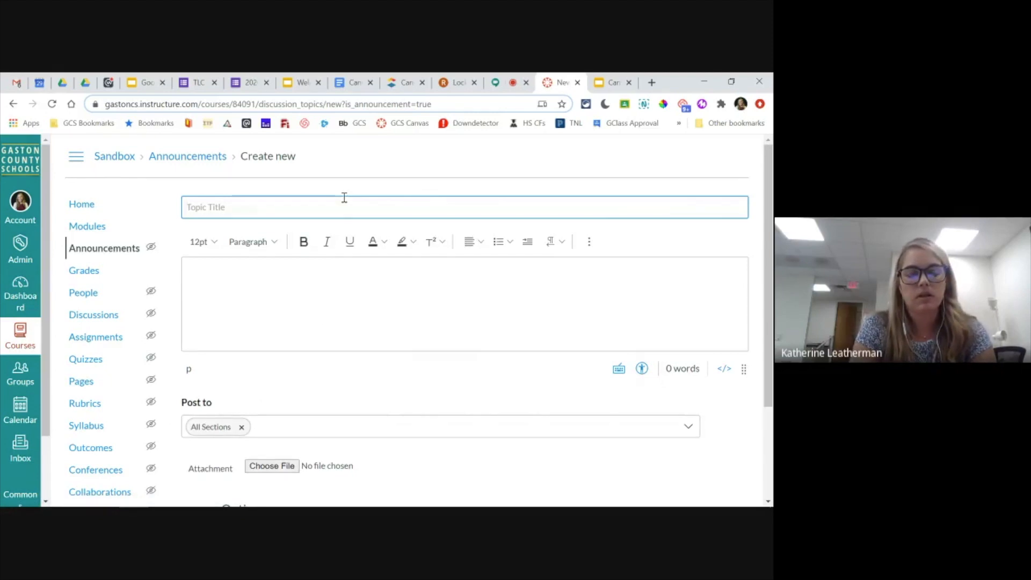
text(welcome to )
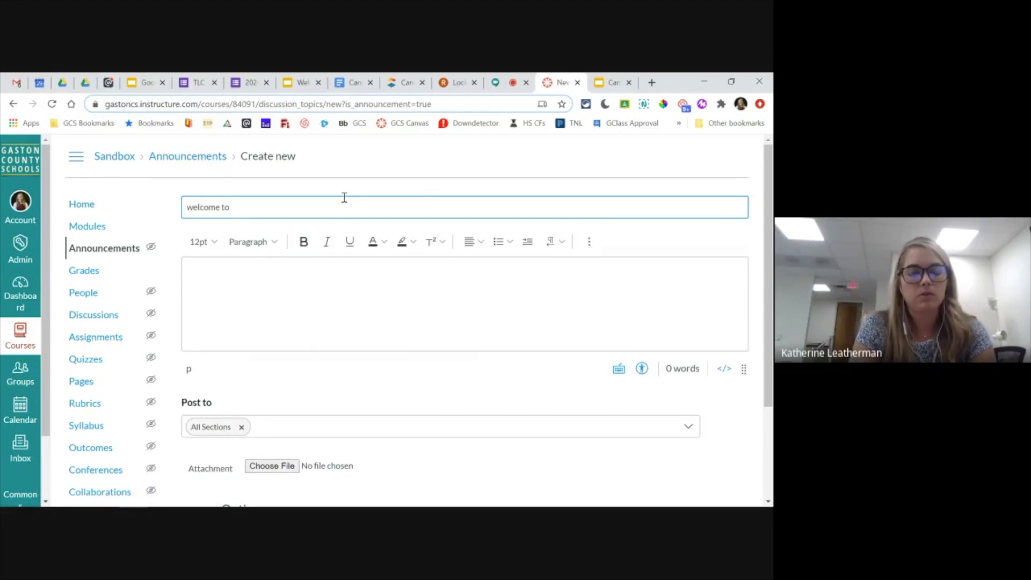
text(week 3)
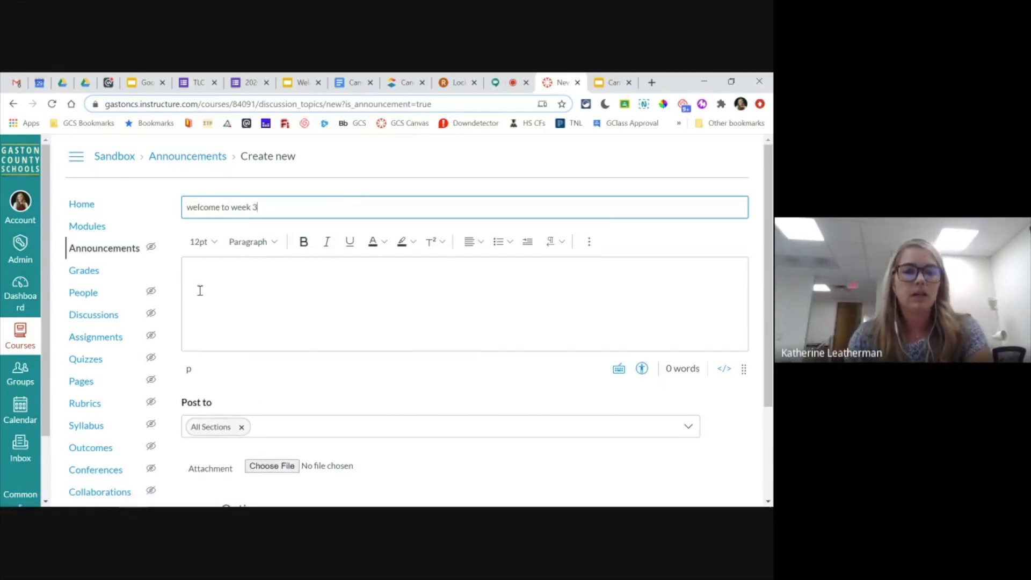
- Write "this week we are learning..." as the announcement body and make the word "learning" bold
click(263, 291)
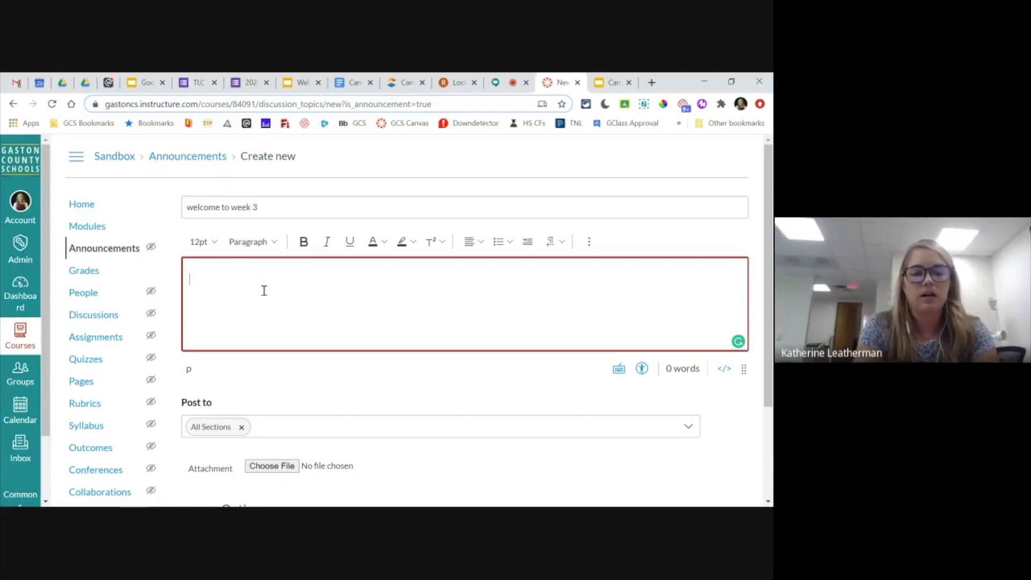
text(this week we are learning)
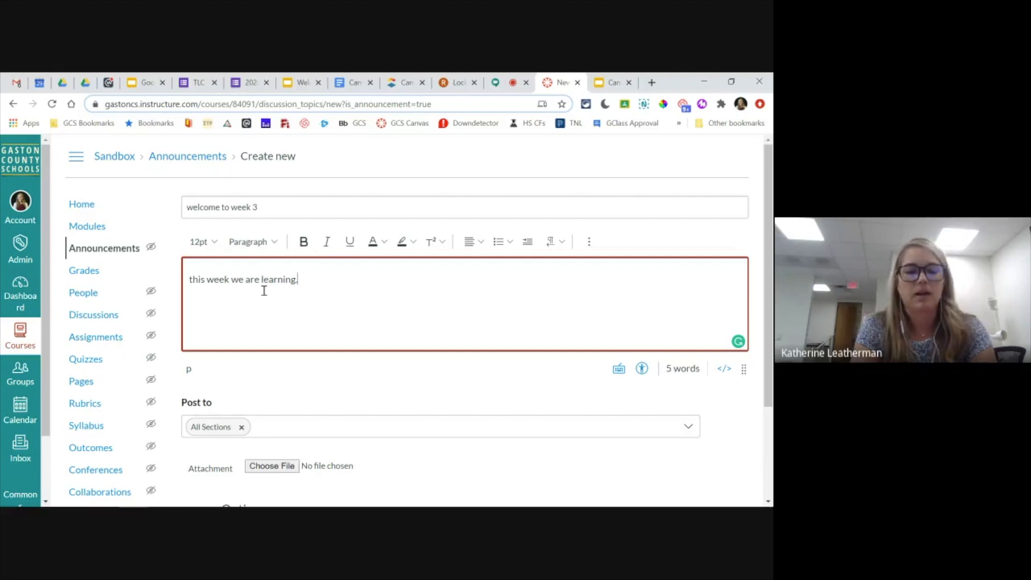
text(..)
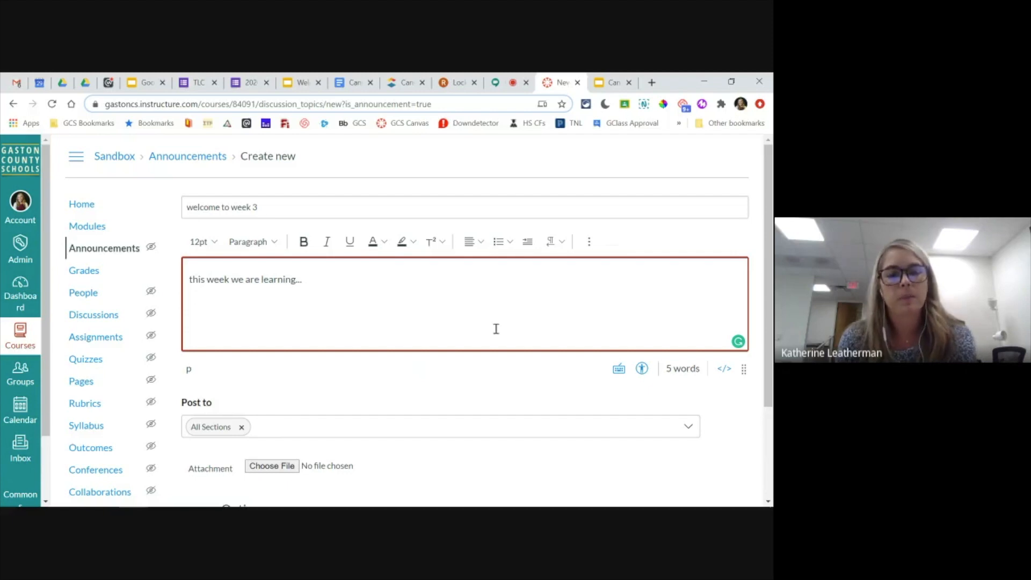
double_click(267, 280)
click(303, 242)
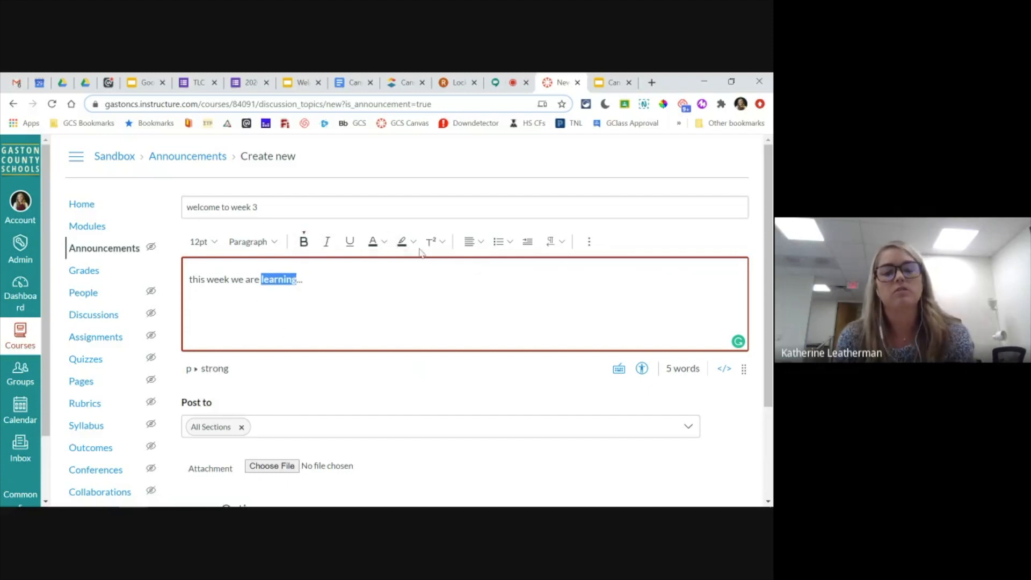
click(323, 286)
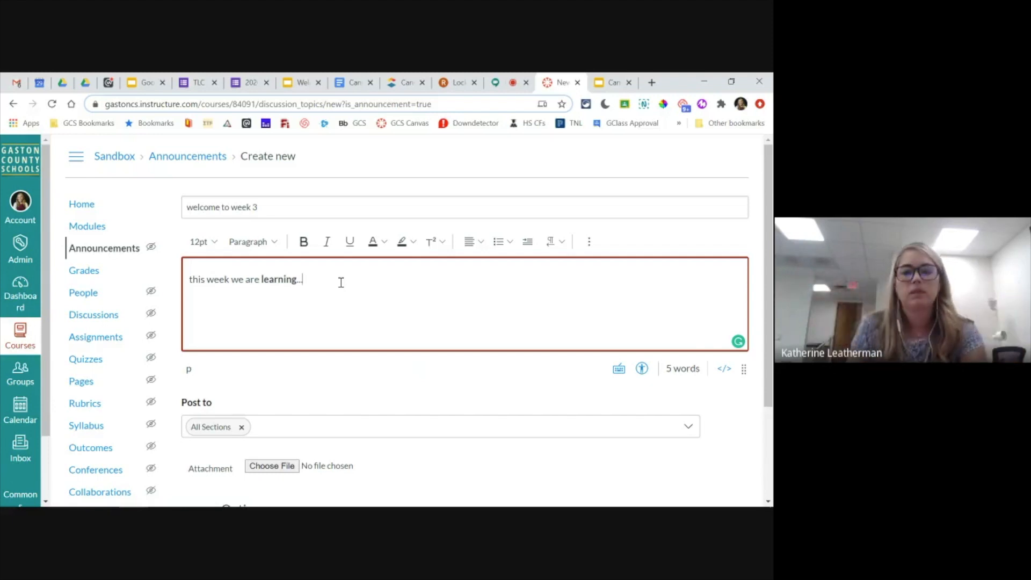
- Add the line "Jump to this week's module by clicking here" below the announcement text and show the link options for "clicking here"
click(589, 242)
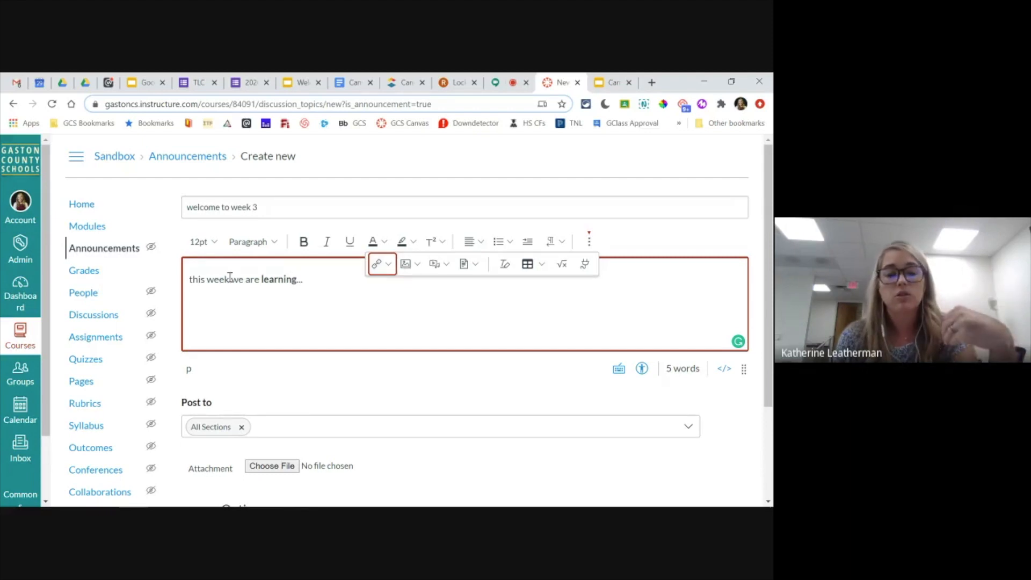
click(315, 282)
key(Return)
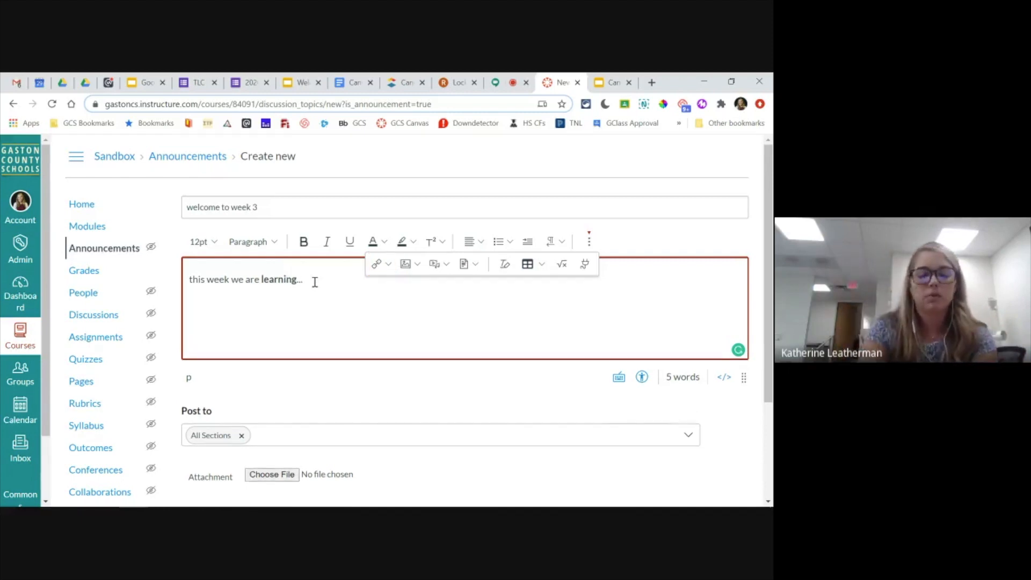
text(Jump)
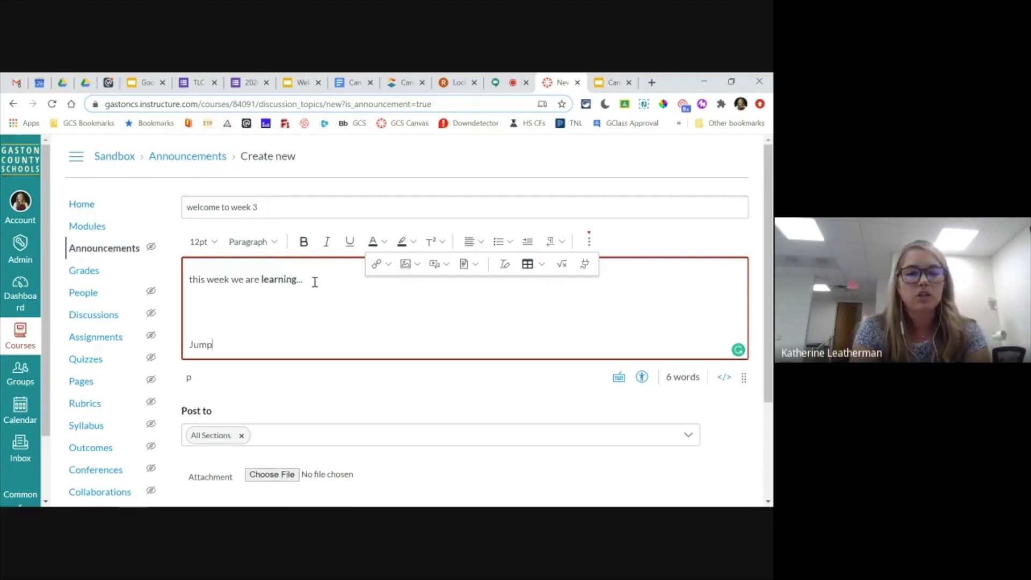
text( to this week's m)
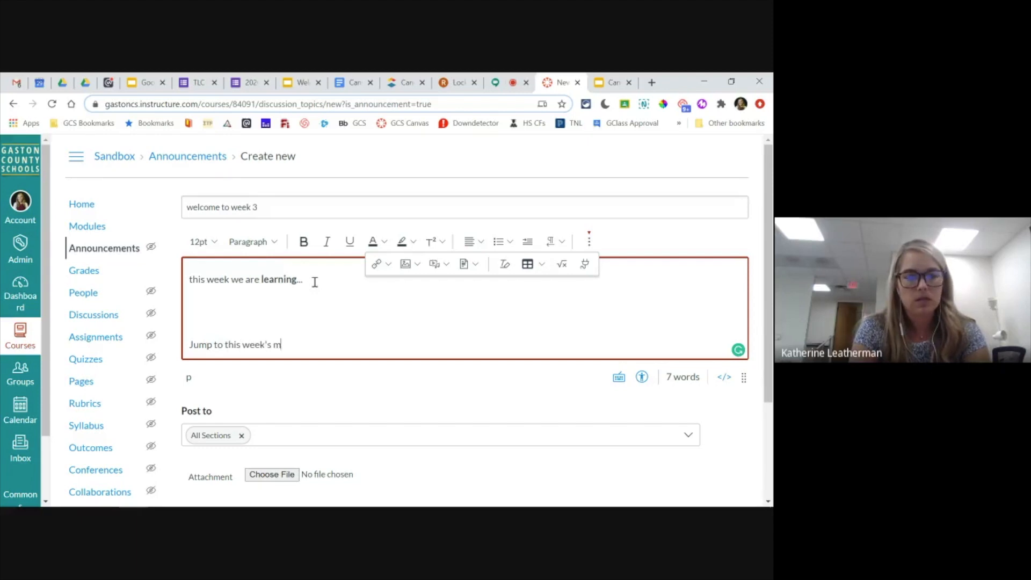
text(odule by clicking here)
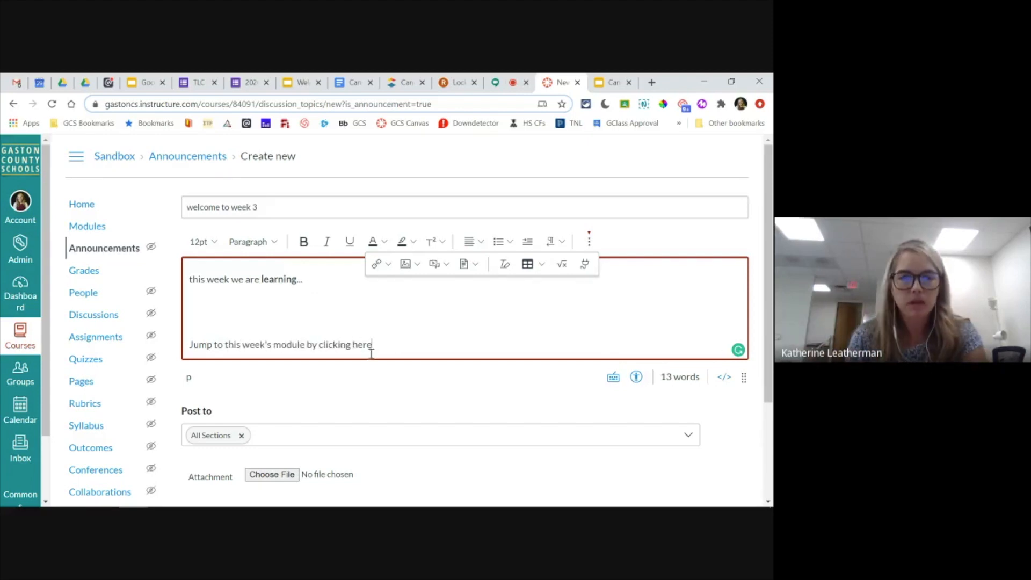
drag(371, 352, 321, 349)
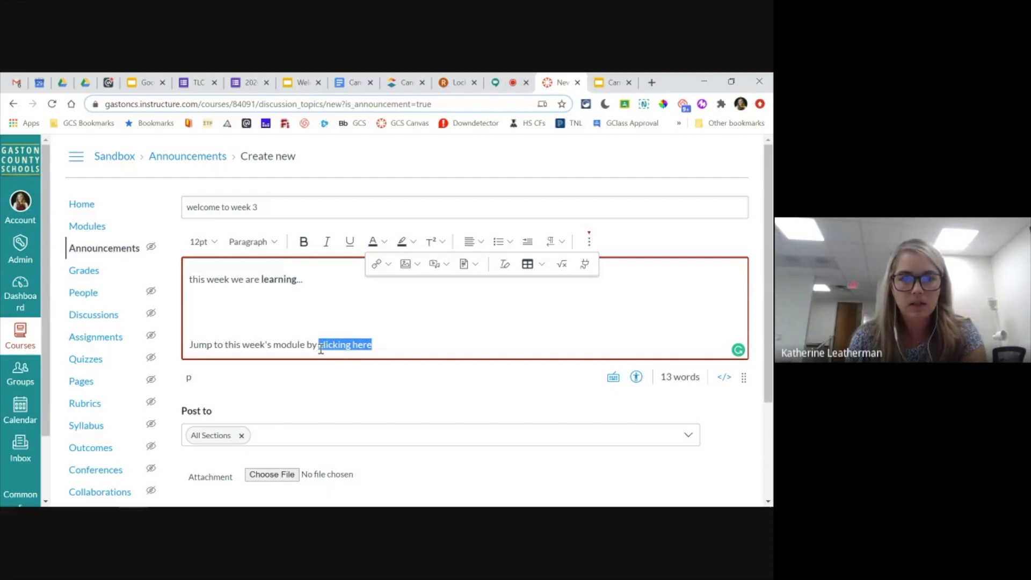
click(378, 264)
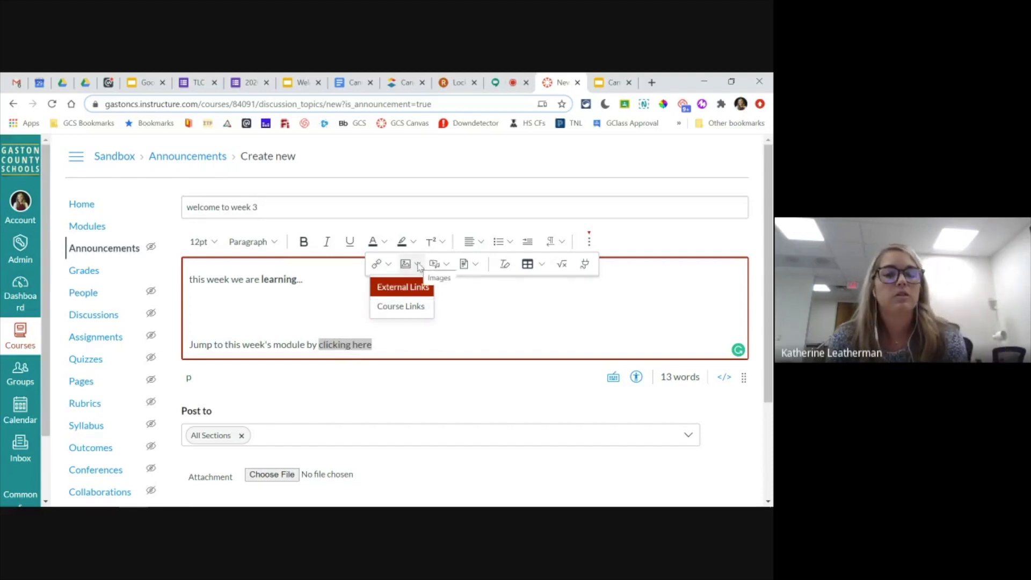
- Review the computer upload and recording options for announcement media, try the webcam's No Video setting, and close the dialog without submitting
click(447, 264)
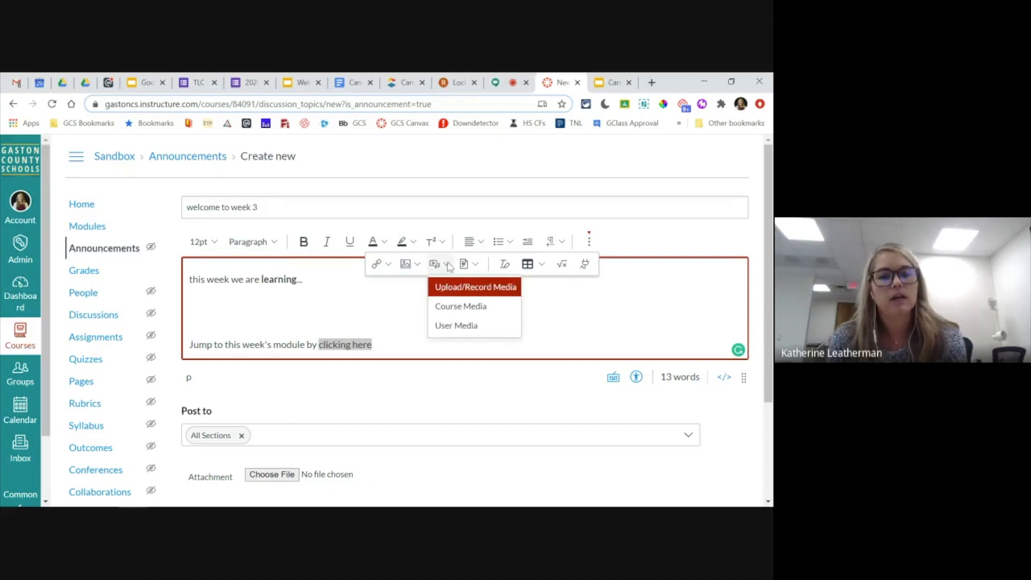
click(467, 294)
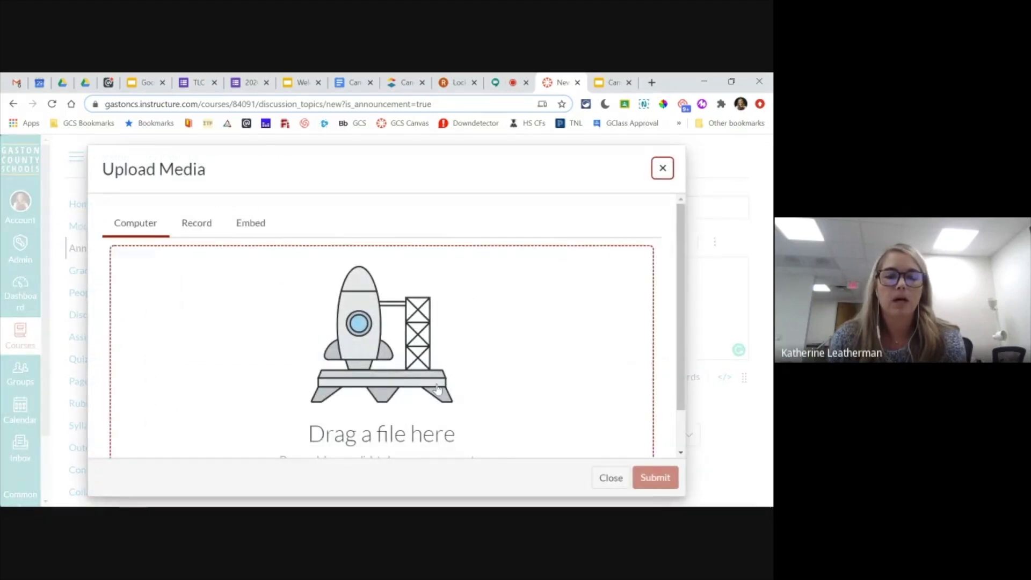
scroll(432, 387, down, 1)
scroll(431, 384, up, 1)
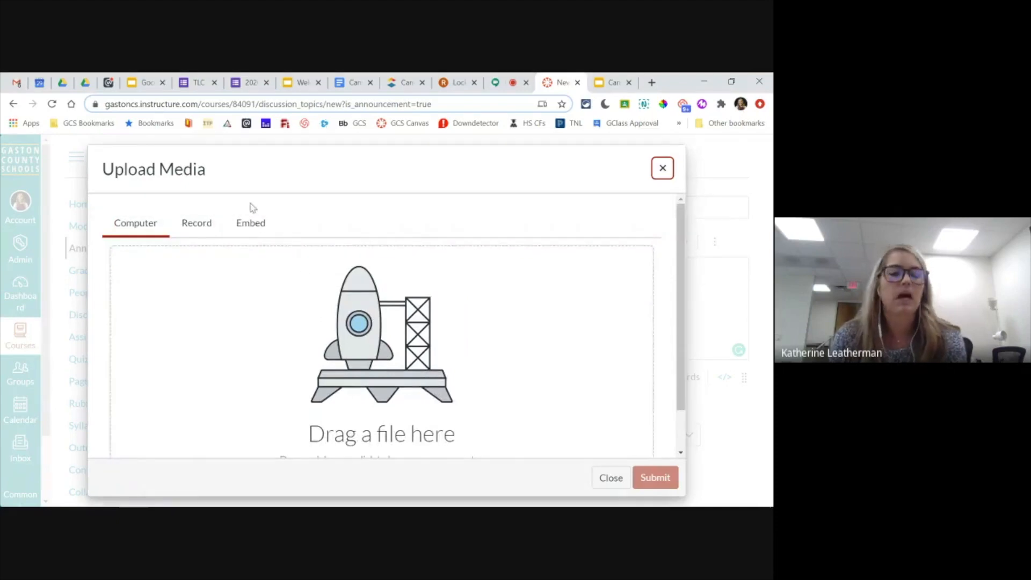
click(198, 225)
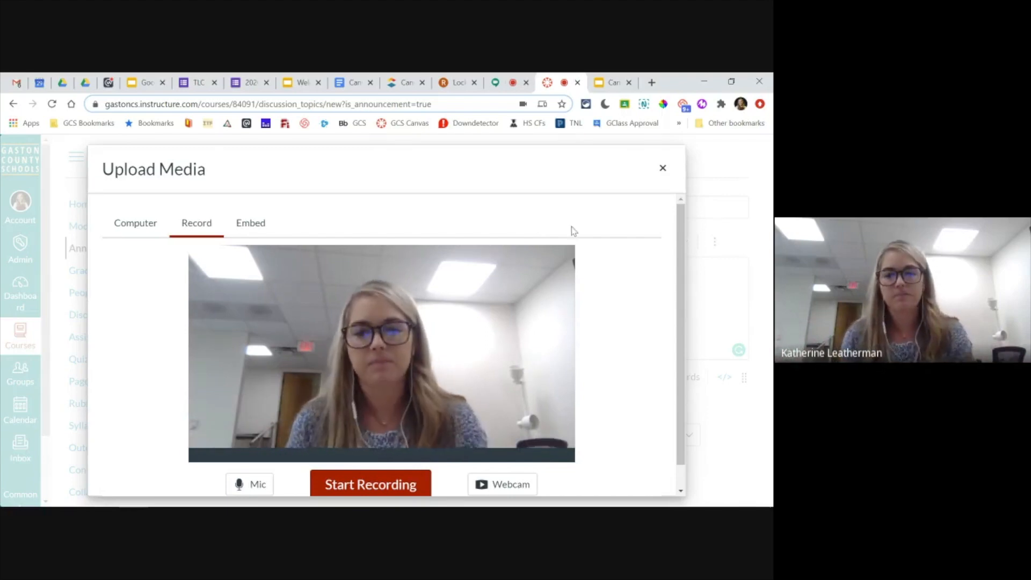
scroll(572, 231, down, 1)
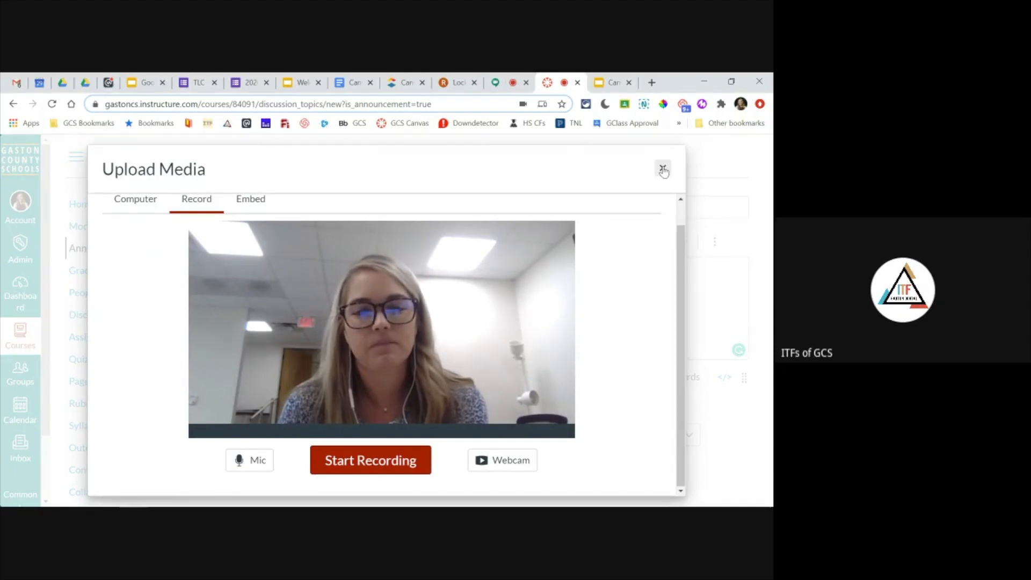
click(501, 463)
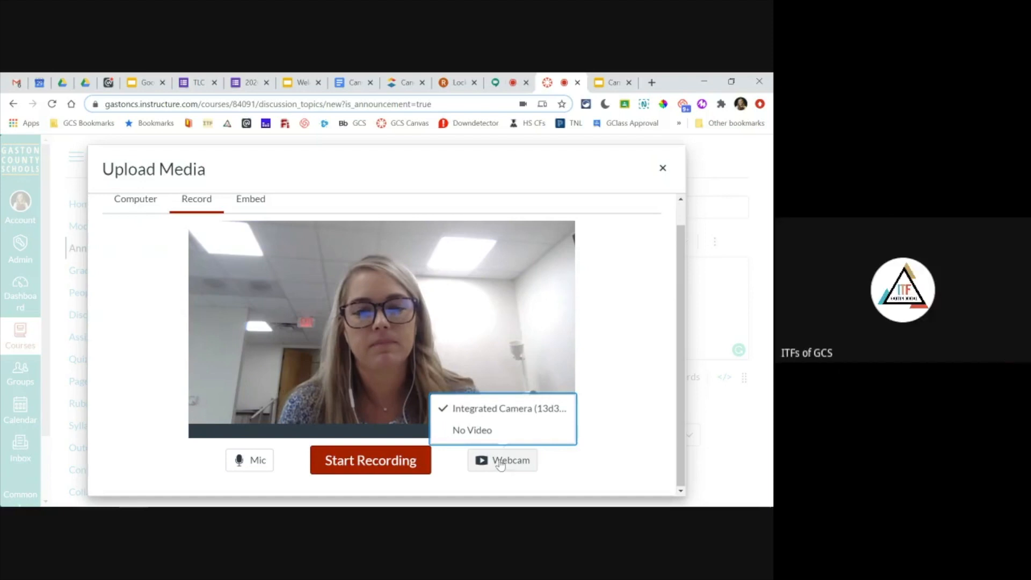
click(471, 430)
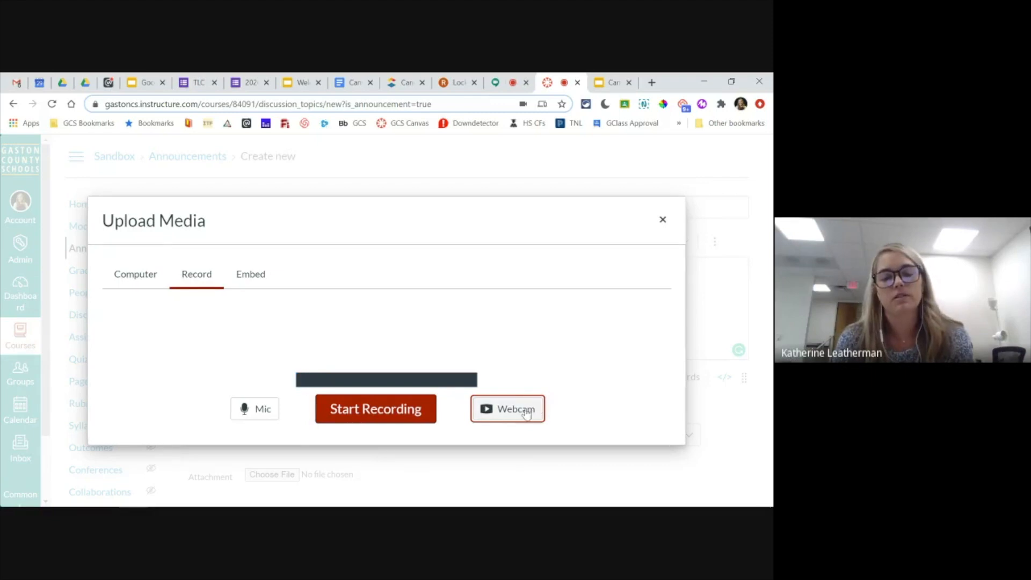
click(663, 221)
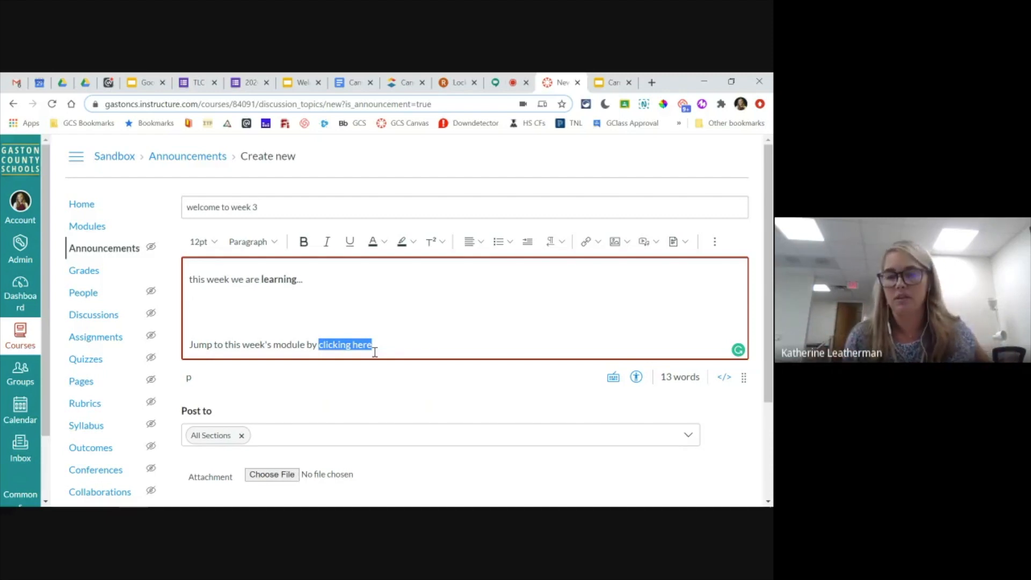
click(380, 341)
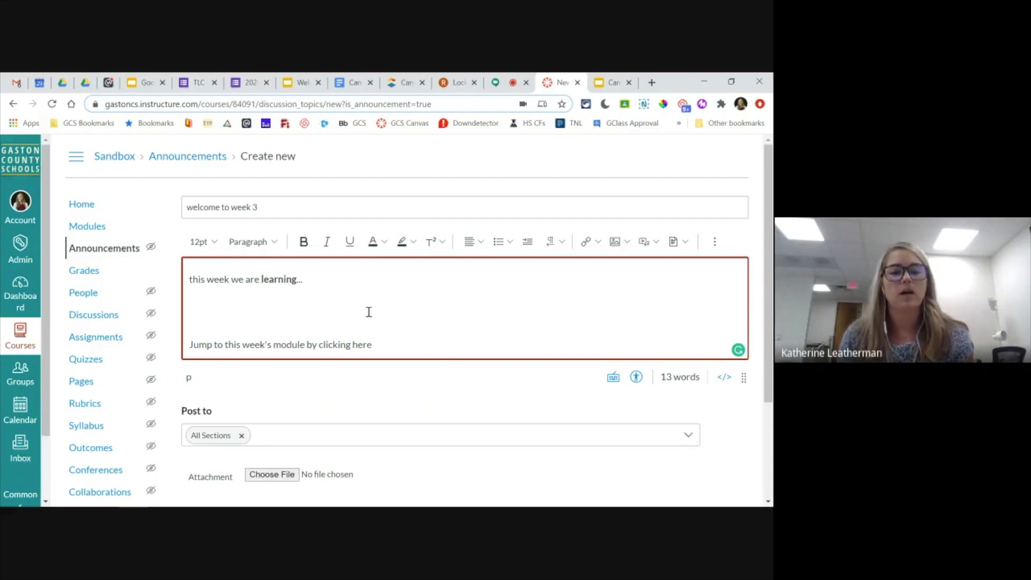
- Review the announcement's section, attachment and posting options, showing the Delay posting date field and turning Delay posting back off
scroll(368, 310, down, 1)
scroll(369, 312, down, 2)
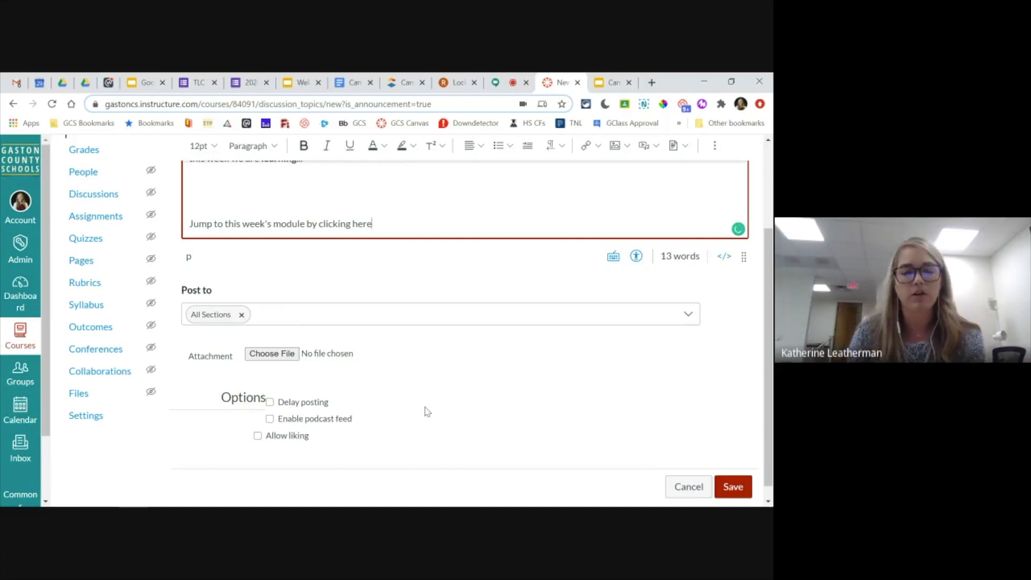
scroll(416, 410, up, 3)
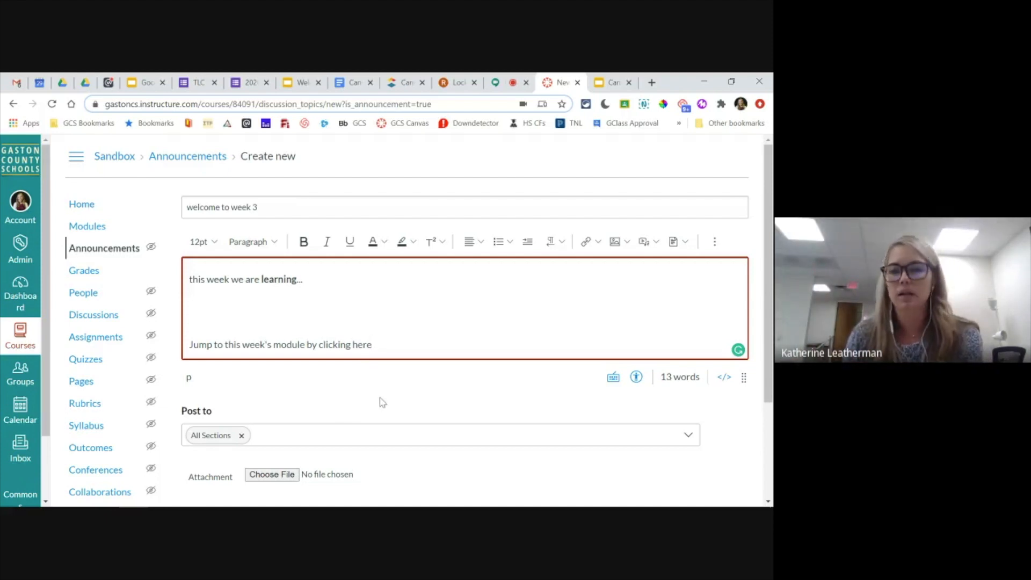
scroll(382, 401, down, 2)
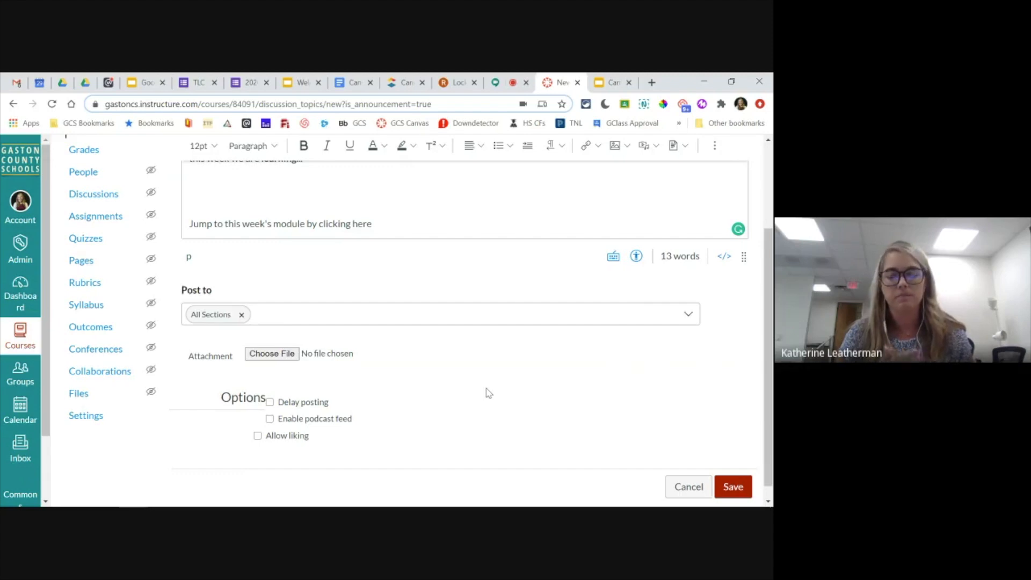
click(270, 403)
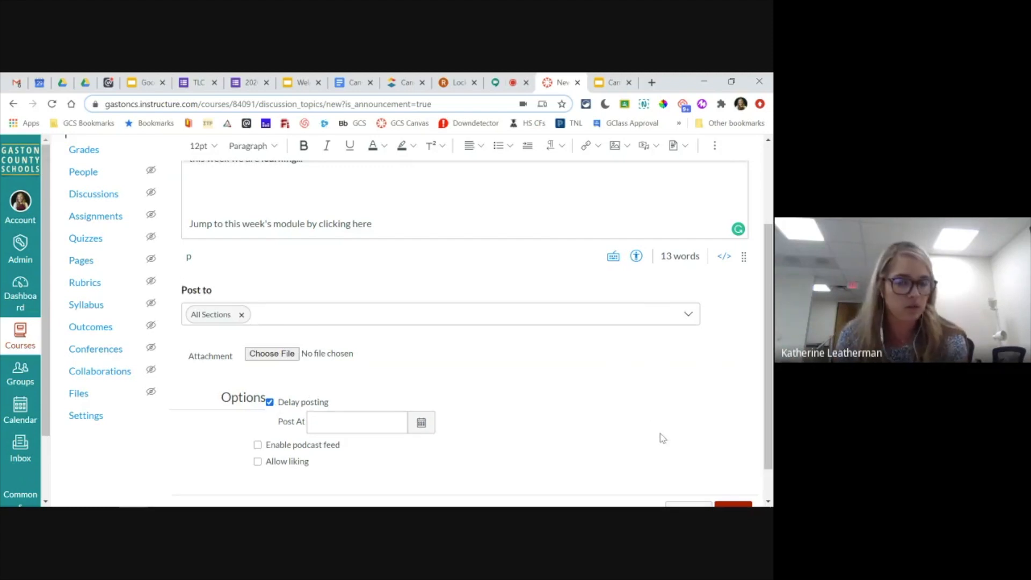
scroll(584, 430, up, 1)
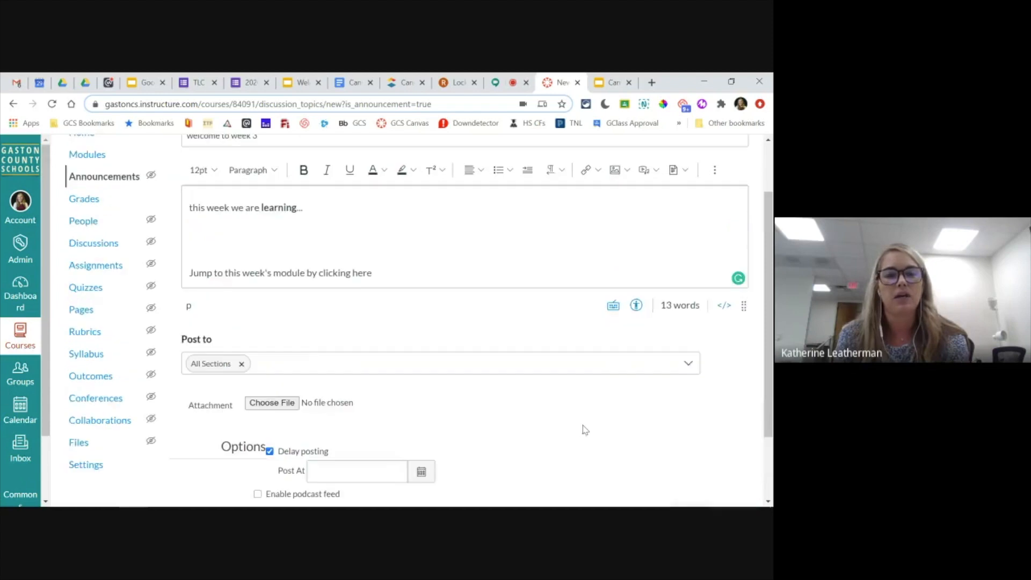
scroll(585, 430, up, 1)
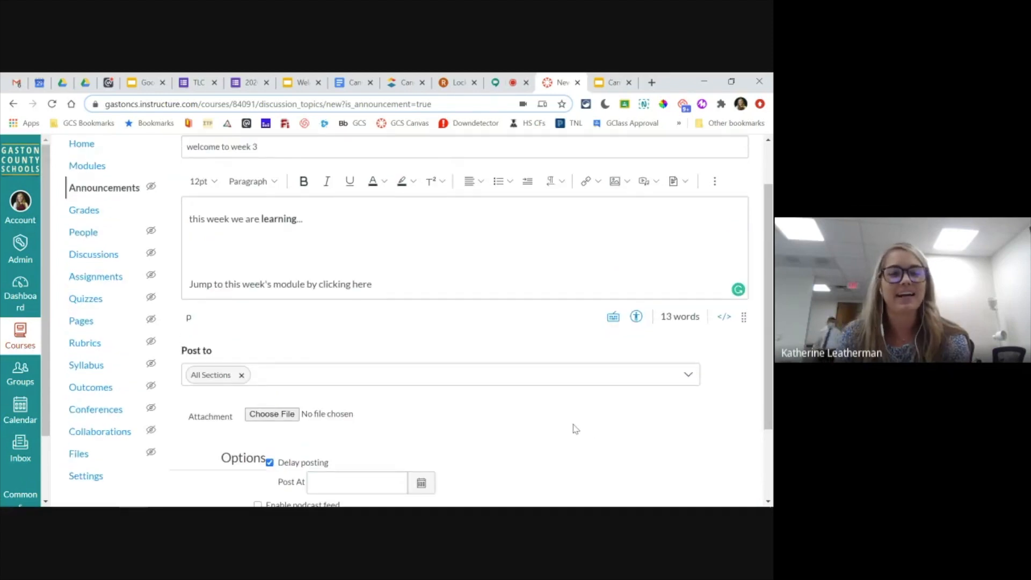
scroll(573, 428, down, 1)
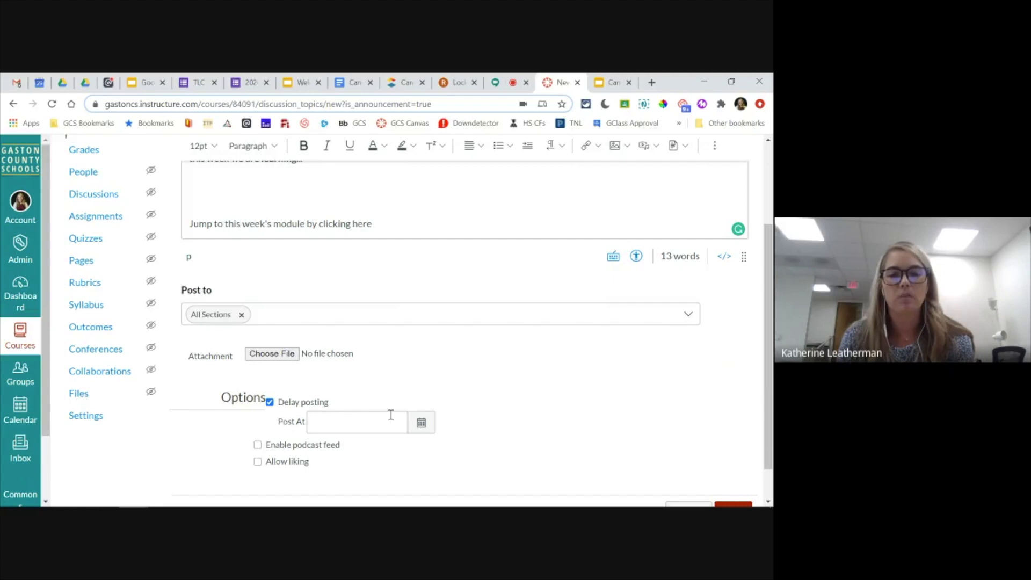
click(269, 402)
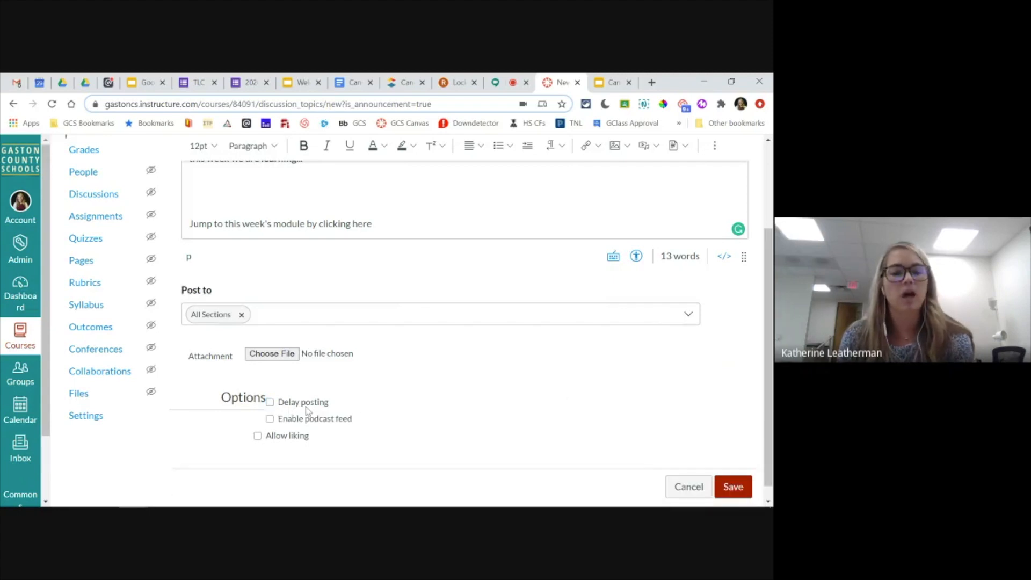
- Save the "welcome to week 3" announcement for all sections and check it in the sandbox course's announcements list
click(734, 489)
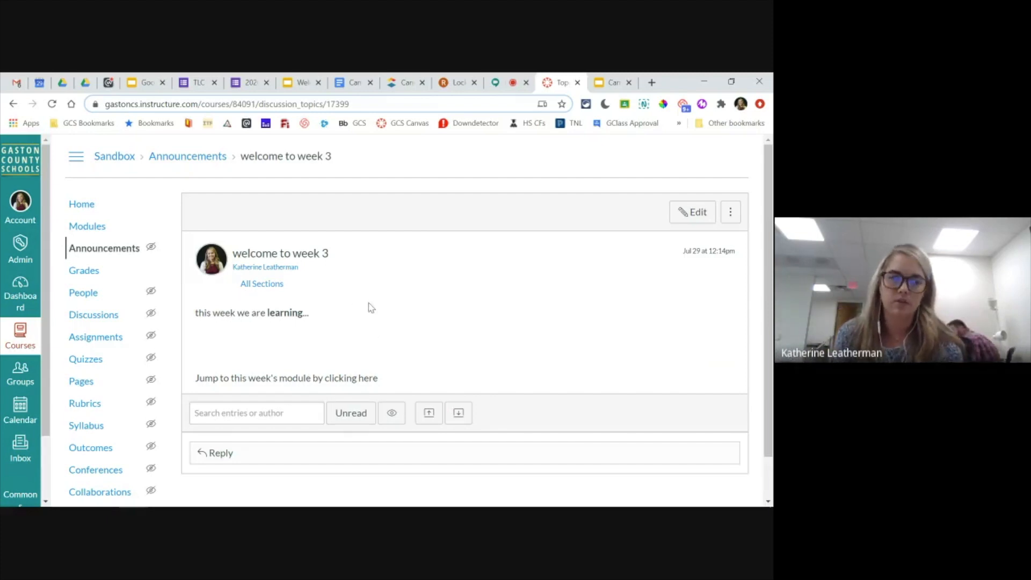
click(111, 246)
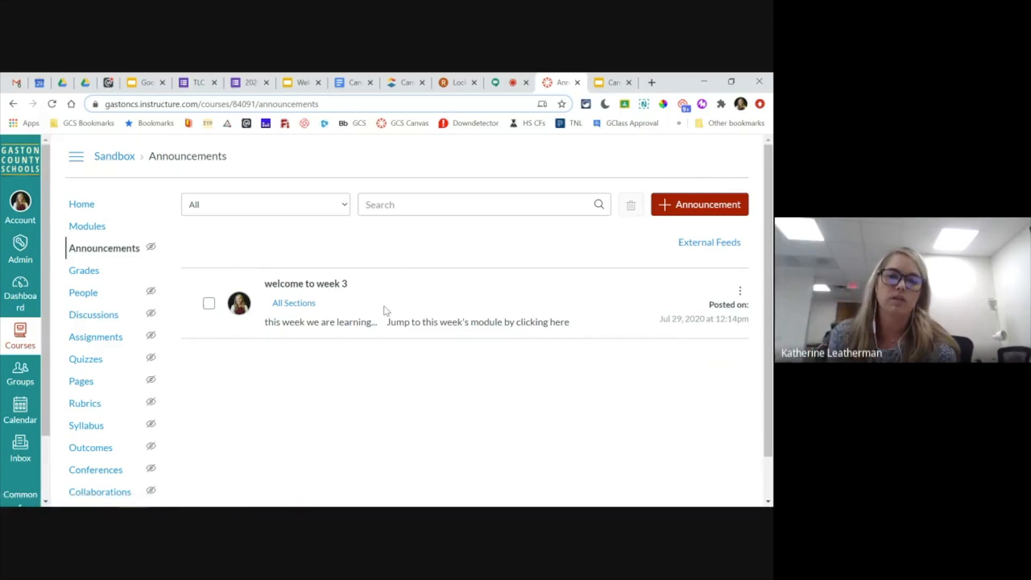
mouse_move(313, 307)
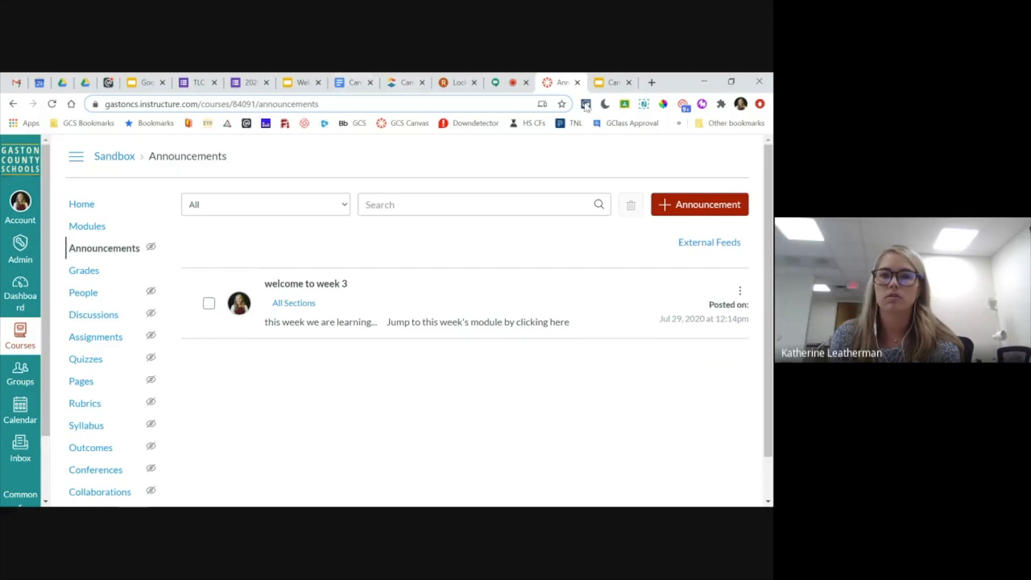
- Switch back to the Google Slides presentation at the "Apply It - Announcements" slide
click(604, 84)
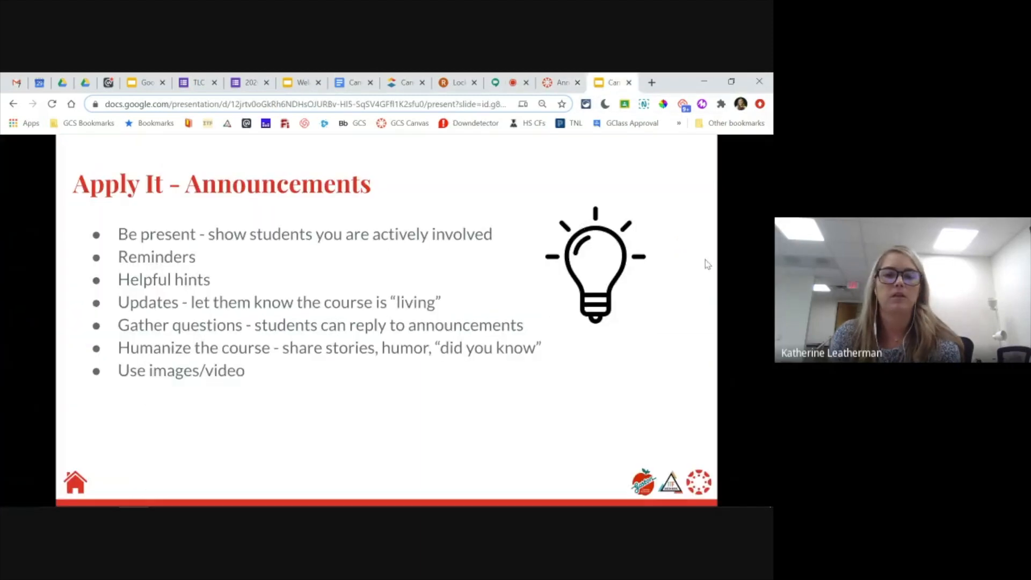
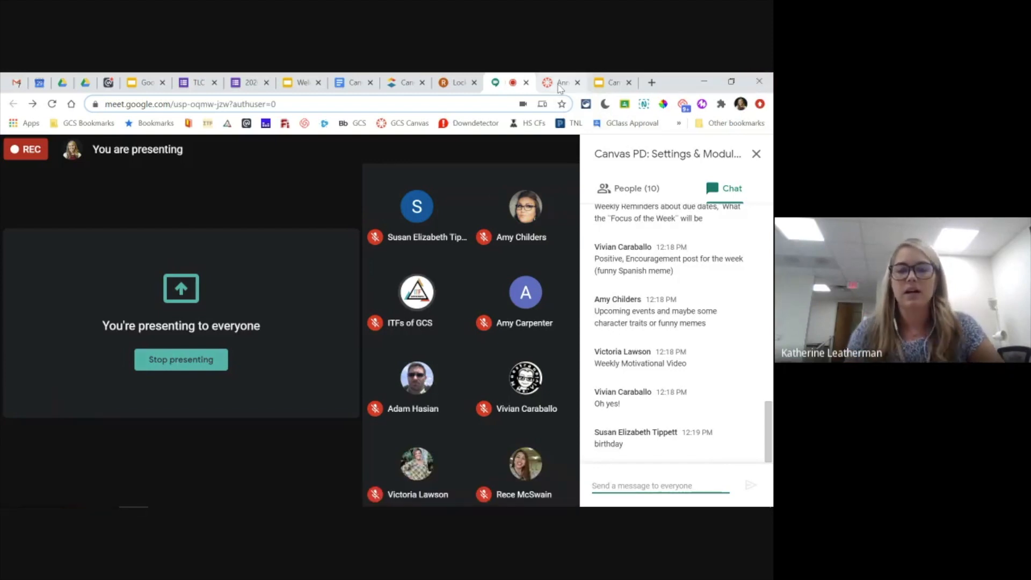
- Switch to the Google Slides presentation and advance it to the "Apply It - Modules" slide
click(612, 82)
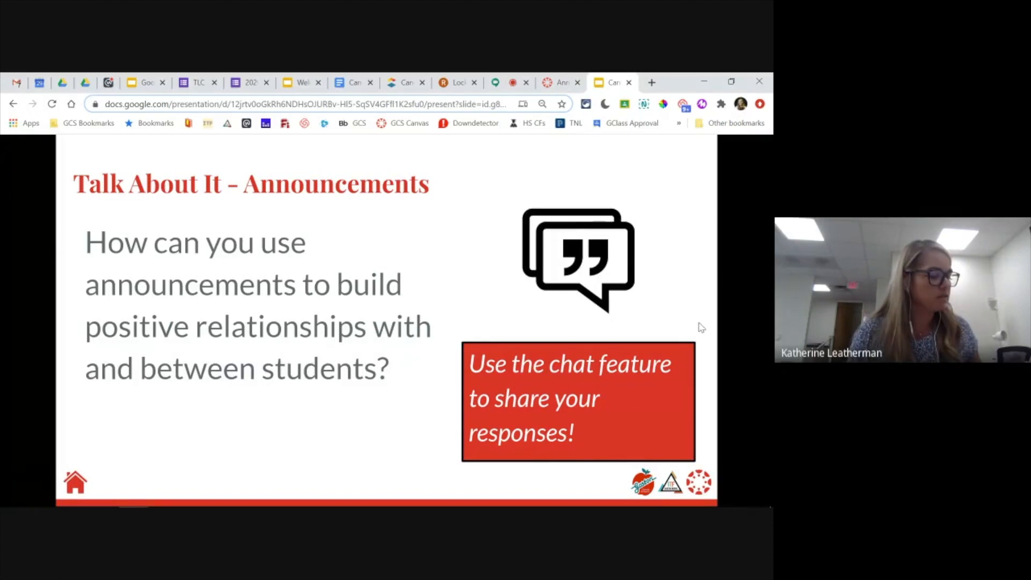
click(746, 279)
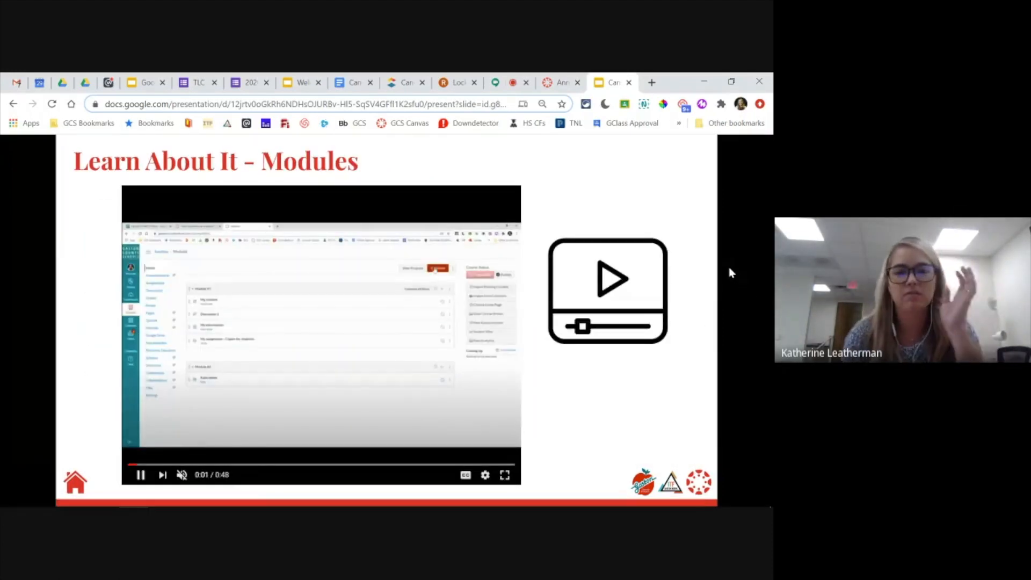
click(729, 233)
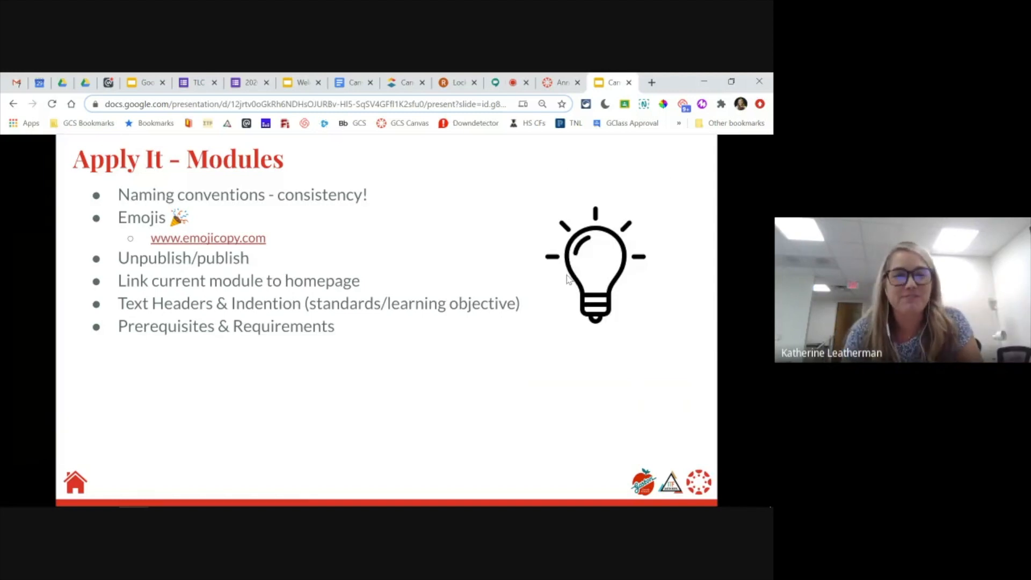
- Switch back to Canvas, open the Sandbox course's Modules page and look through its existing modules and items
click(559, 82)
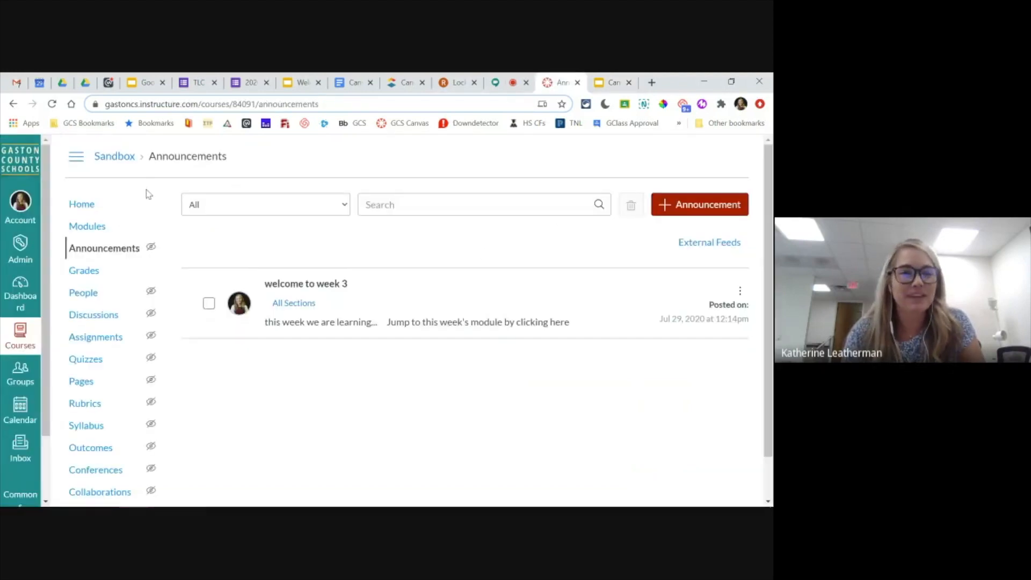
click(95, 227)
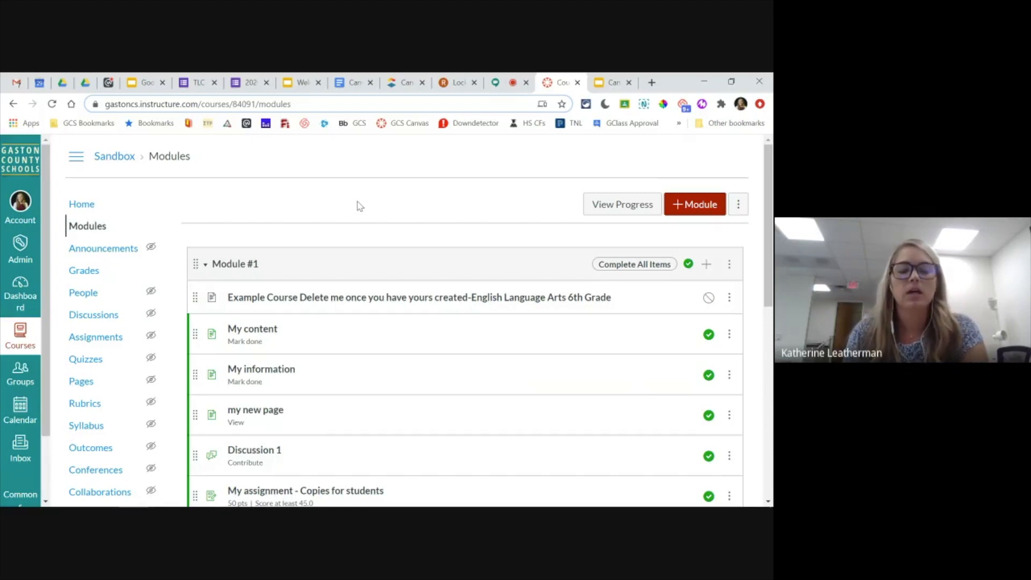
scroll(350, 200, down, 3)
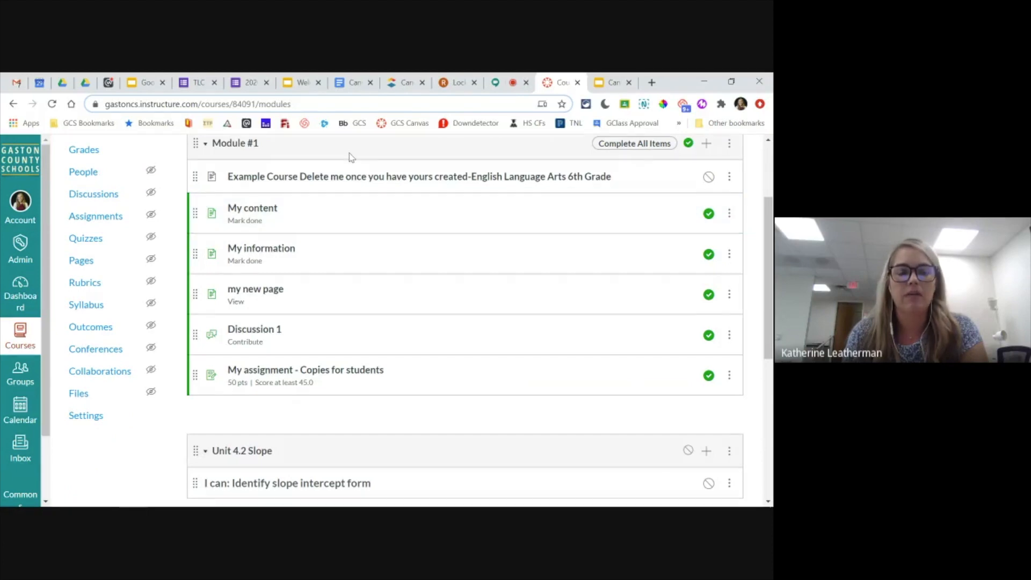
scroll(350, 327, down, 3)
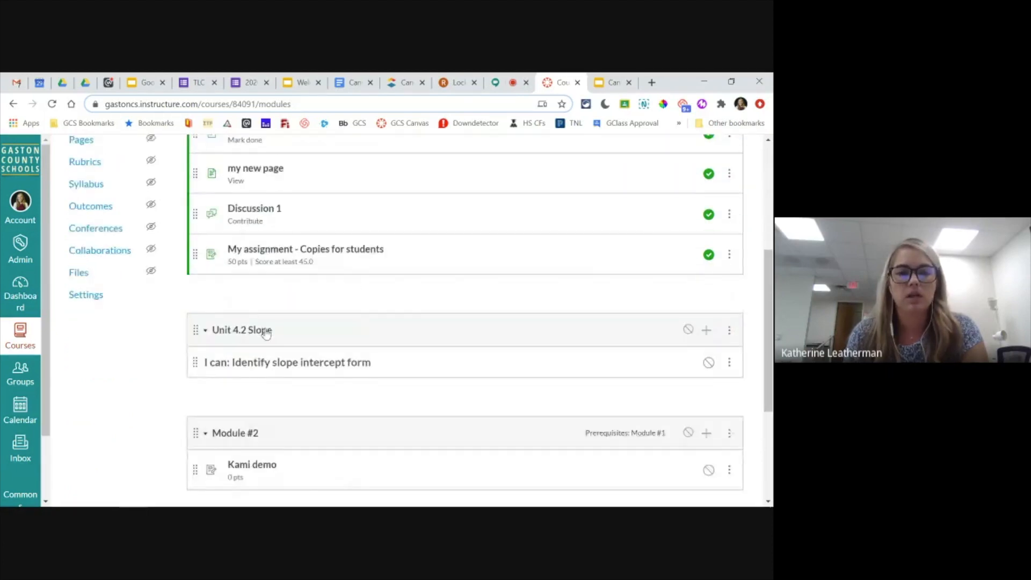
scroll(310, 329, down, 1)
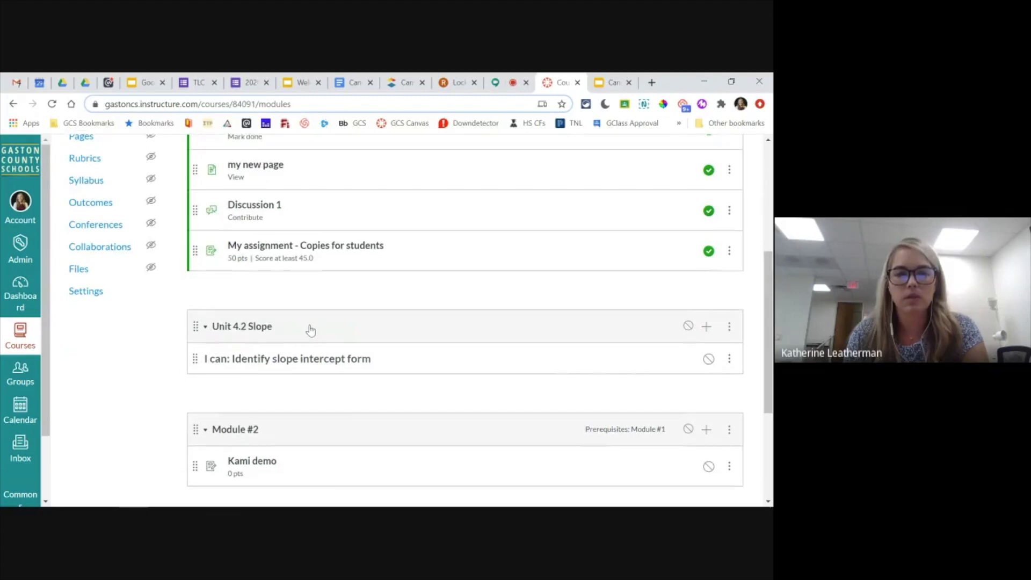
scroll(310, 330, down, 1)
scroll(270, 407, down, 1)
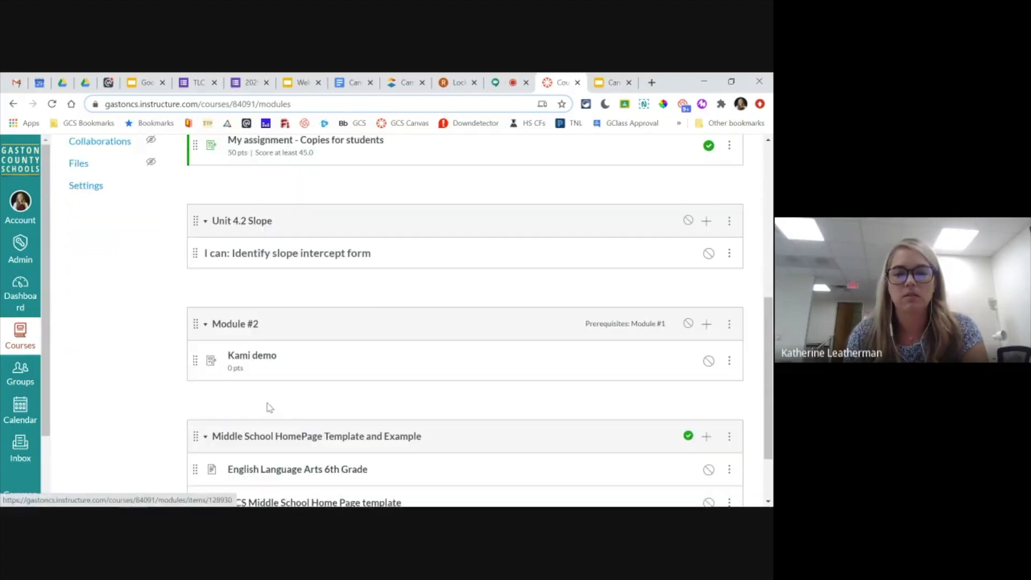
scroll(270, 407, down, 1)
scroll(262, 360, down, 1)
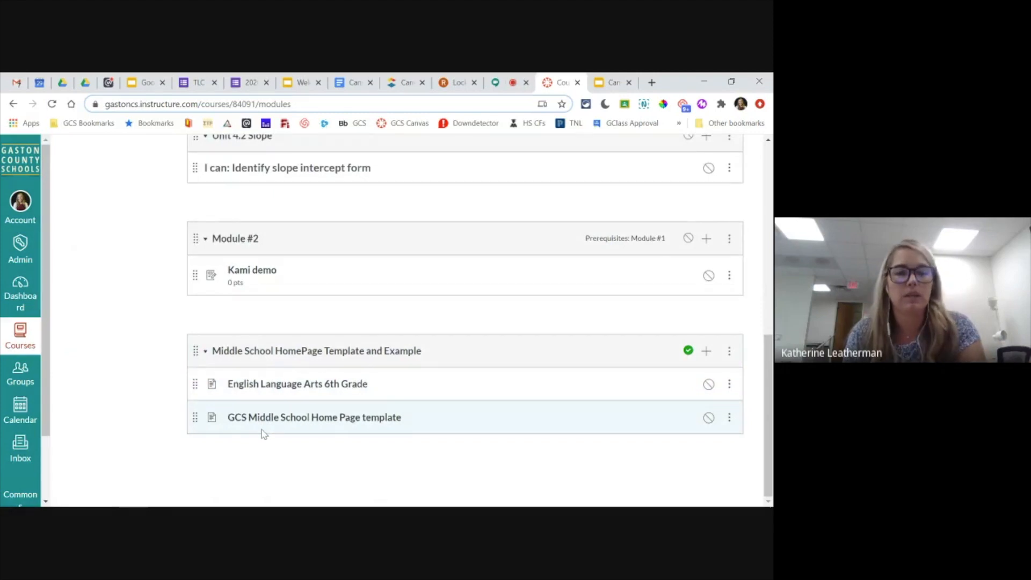
- Move Module #2 above Unit 4.2 Slope and reorder Module #1's pages as "my new page", "My information", "My content"
scroll(263, 433, up, 1)
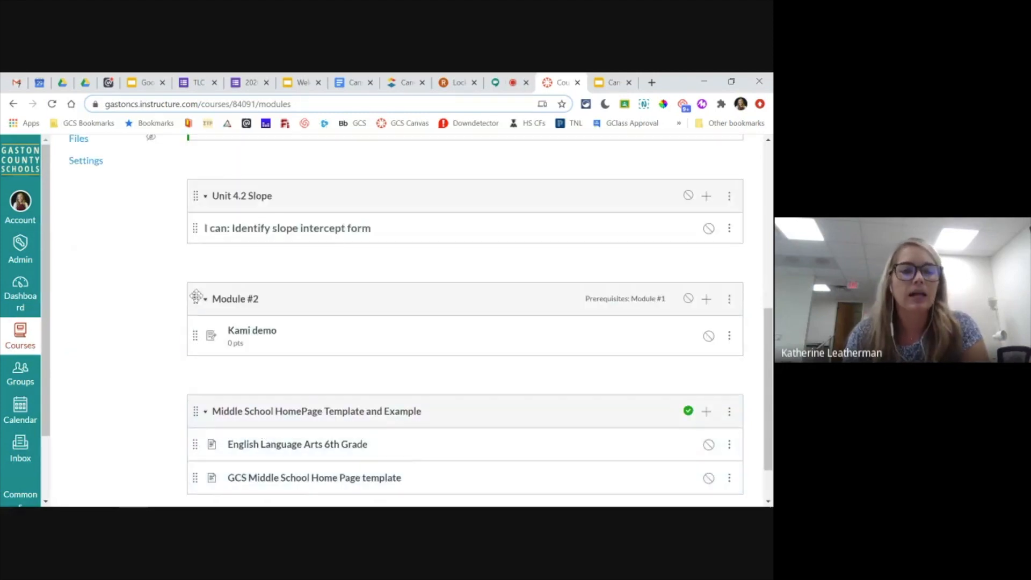
drag(196, 299, 194, 178)
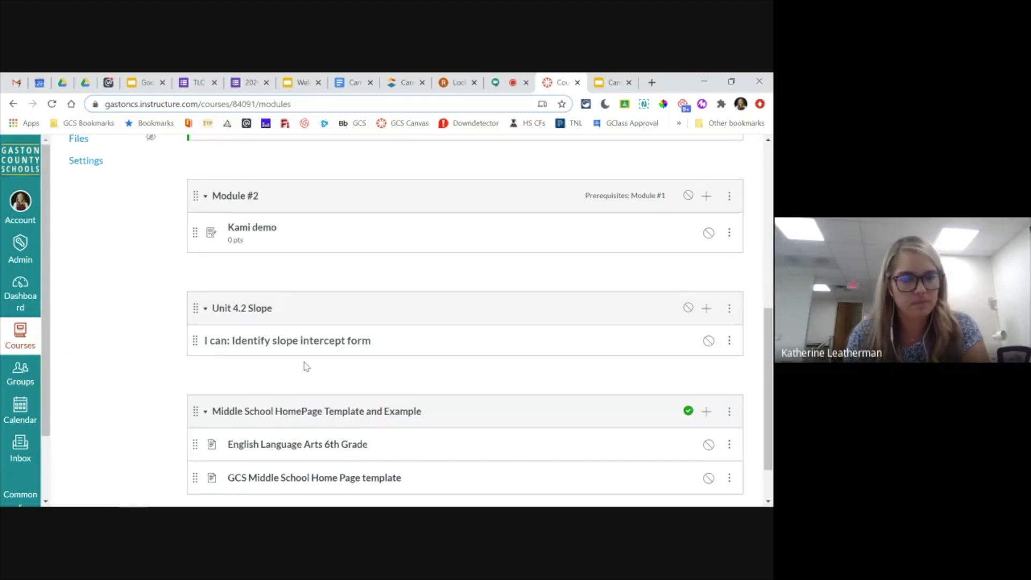
scroll(301, 362, up, 5)
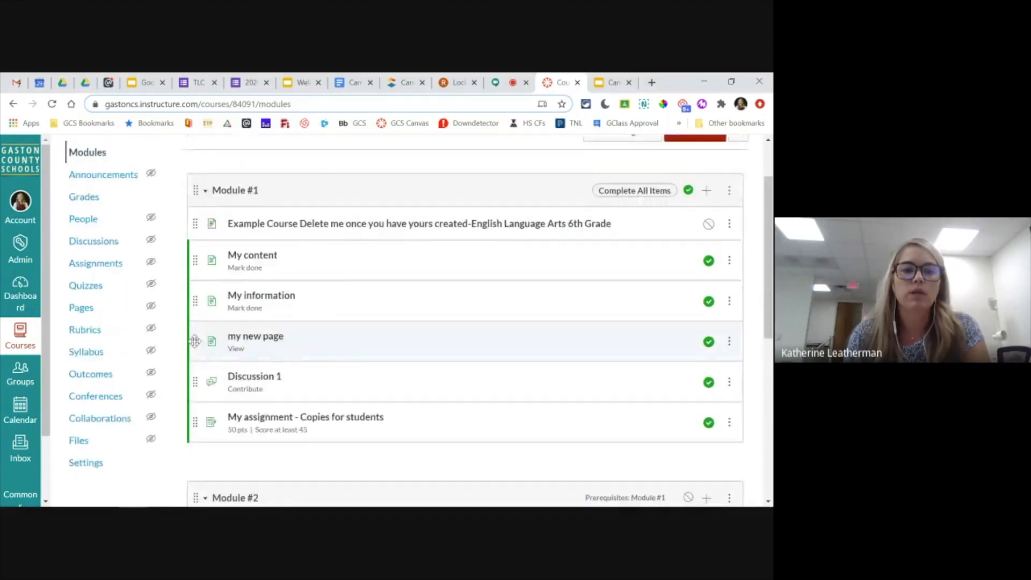
mouse_move(195, 341)
mouse_down()
mouse_move(196, 259)
mouse_move(184, 363)
mouse_move(183, 348)
mouse_up()
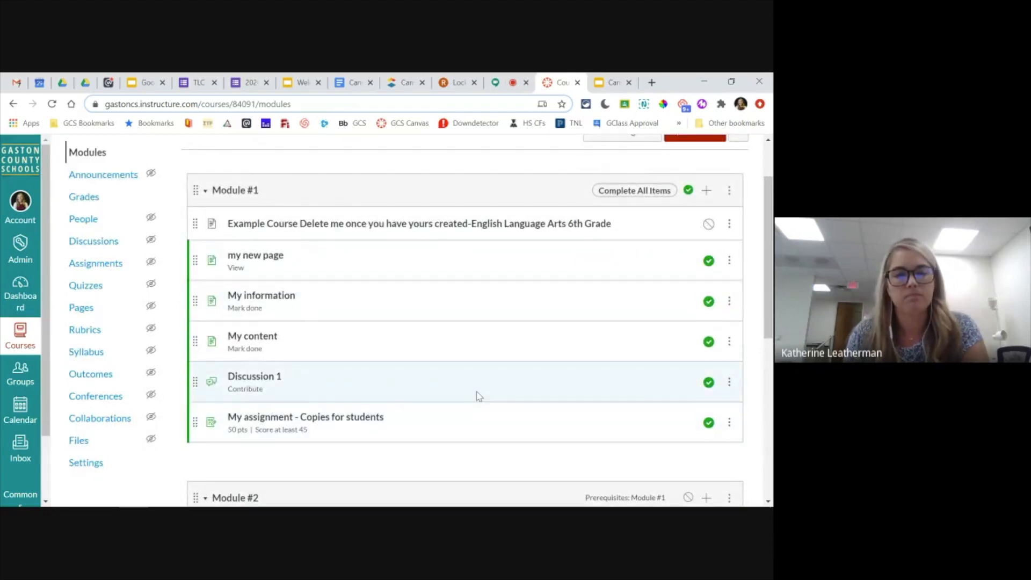
- Publish the "English Language Arts 6th Grade" page in the Middle School HomePage Template and Example module
scroll(457, 338, down, 2)
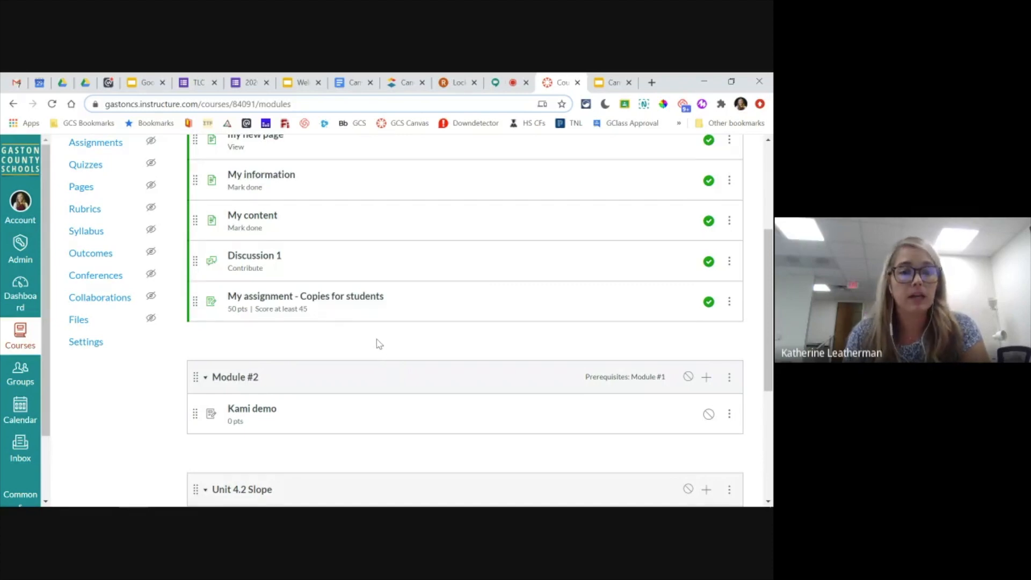
scroll(379, 341, down, 5)
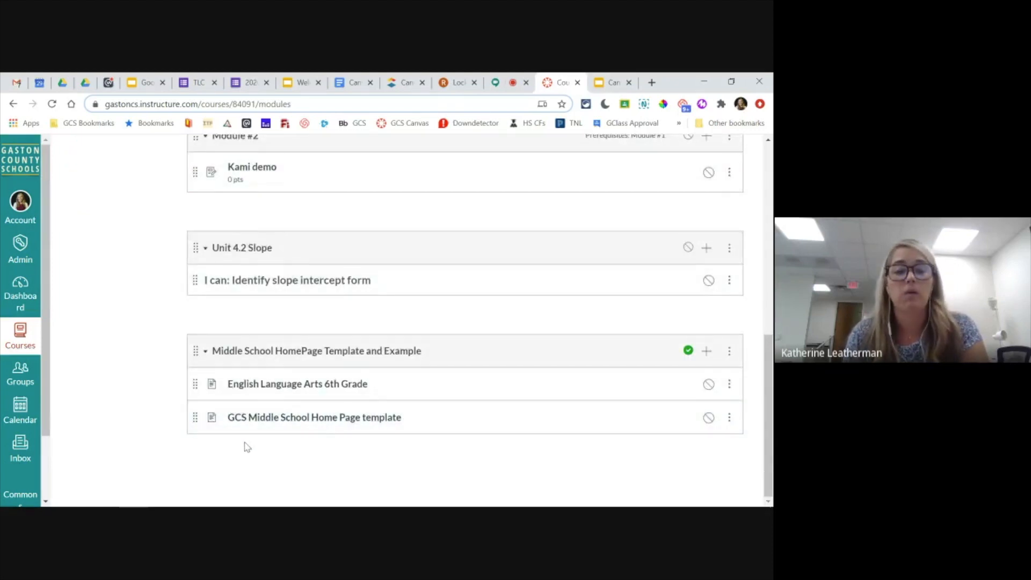
scroll(258, 408, up, 1)
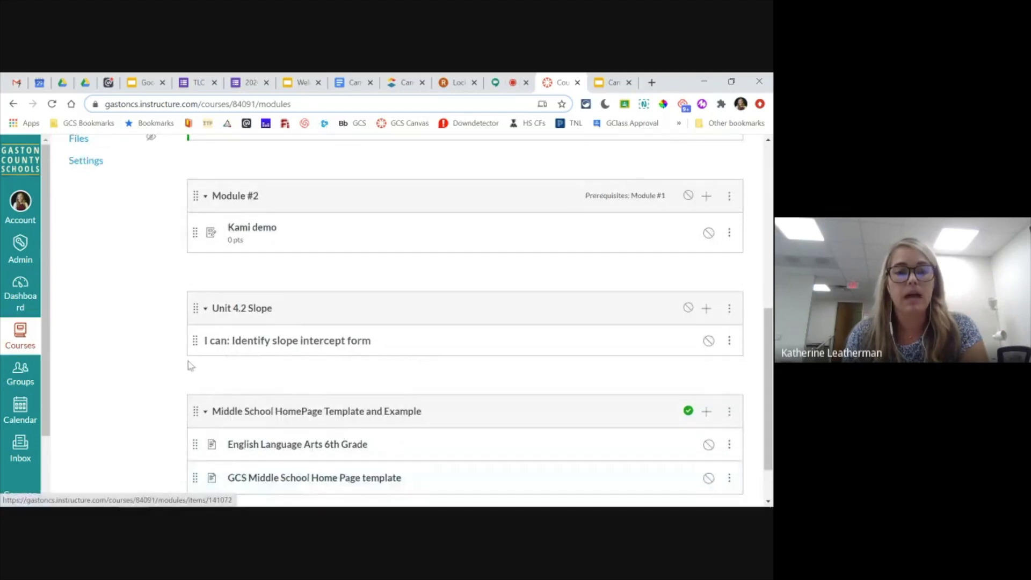
scroll(185, 357, down, 1)
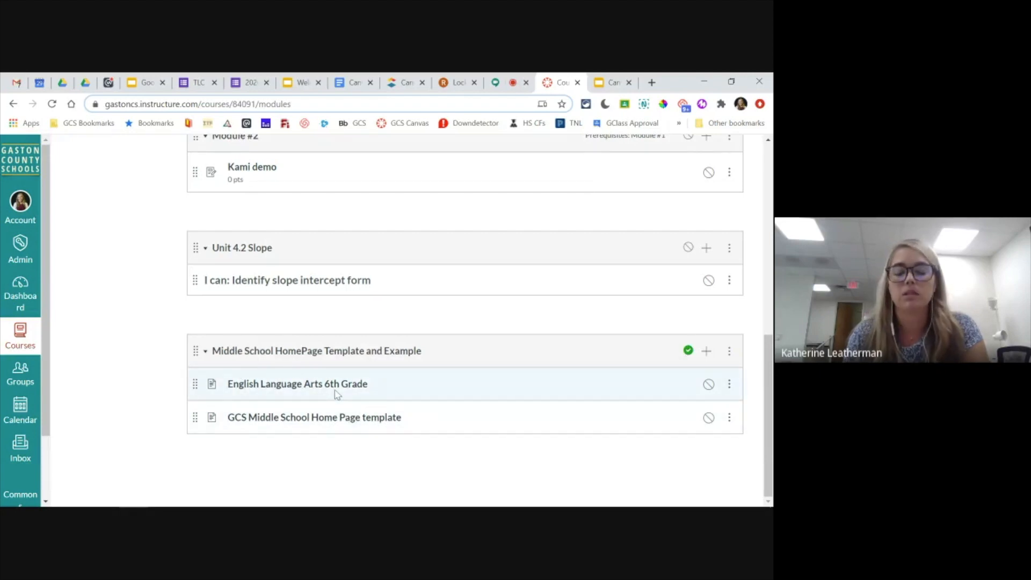
click(709, 384)
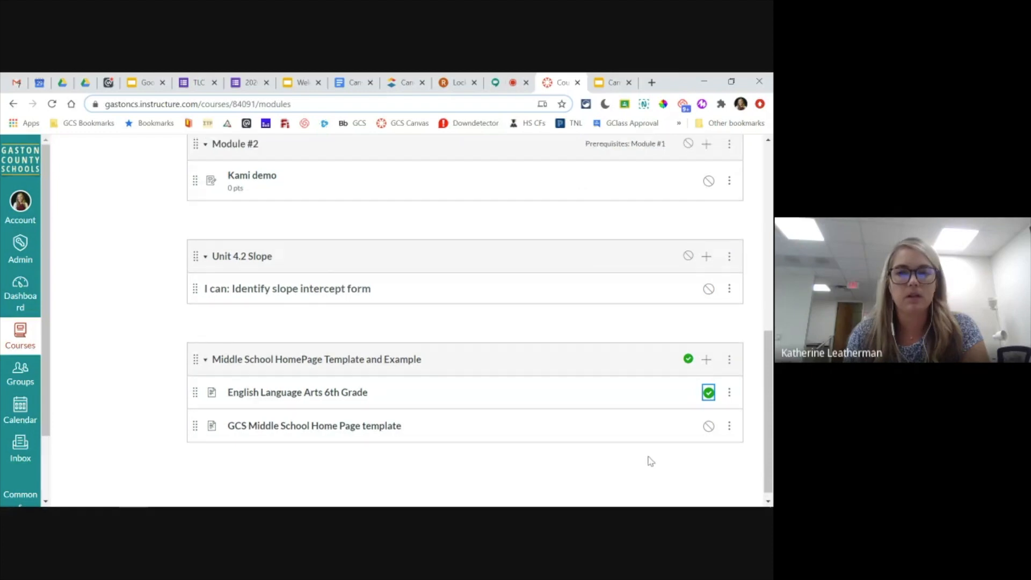
- Start a new module and name it "Unit 3 - Week 2 (Ancient Egypt)"
scroll(651, 462, up, 5)
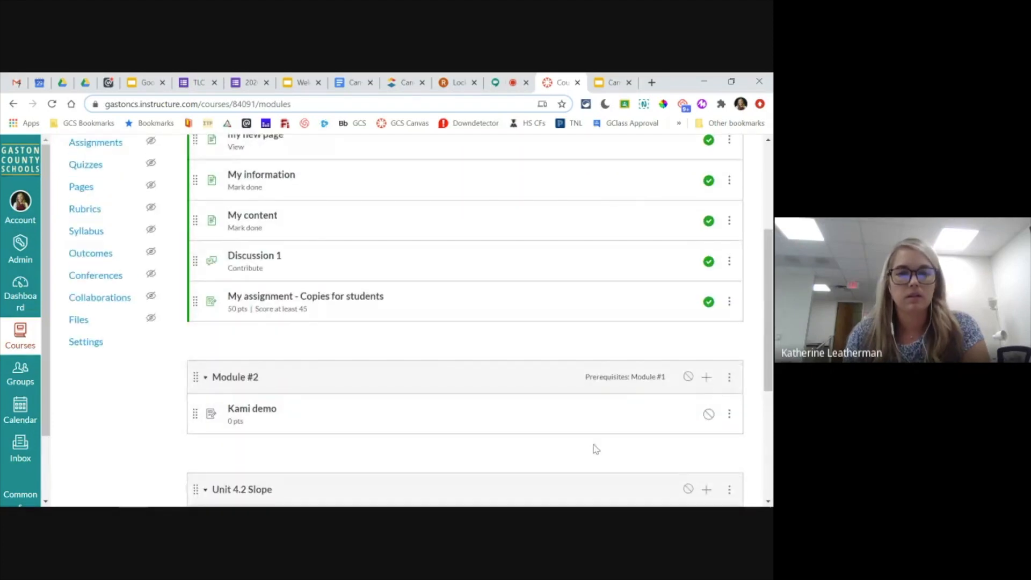
scroll(593, 448, up, 3)
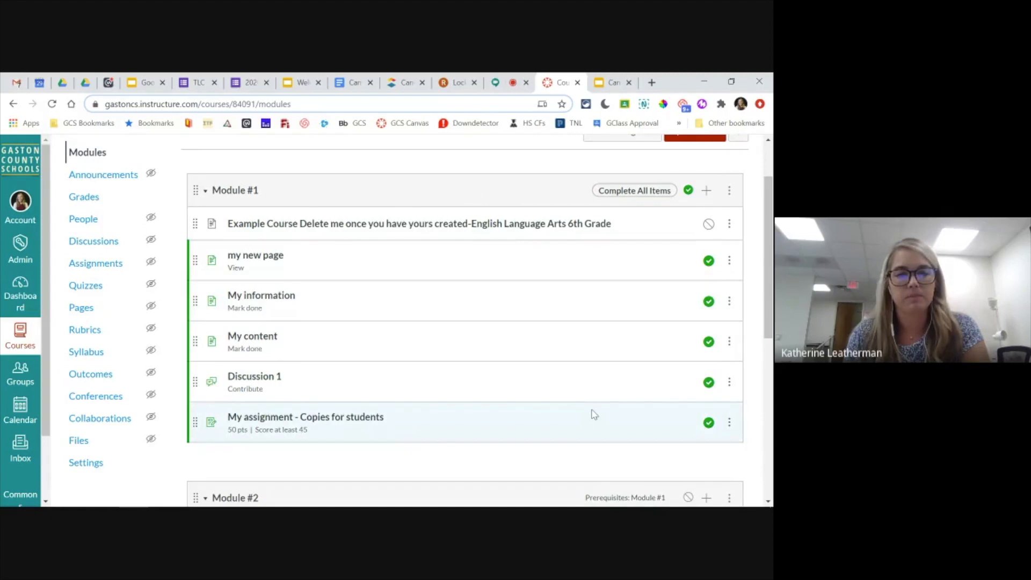
scroll(595, 414, up, 2)
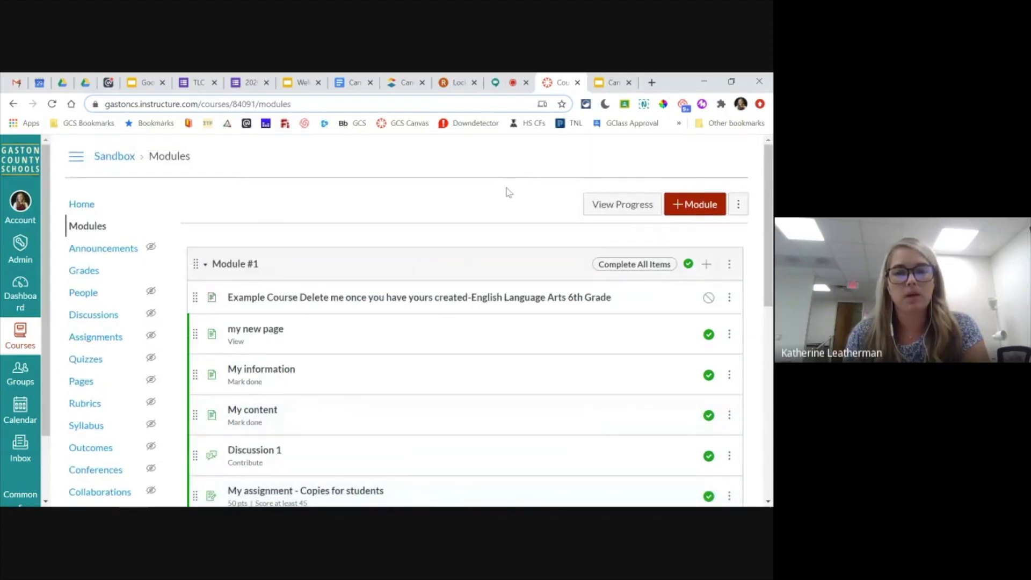
click(694, 208)
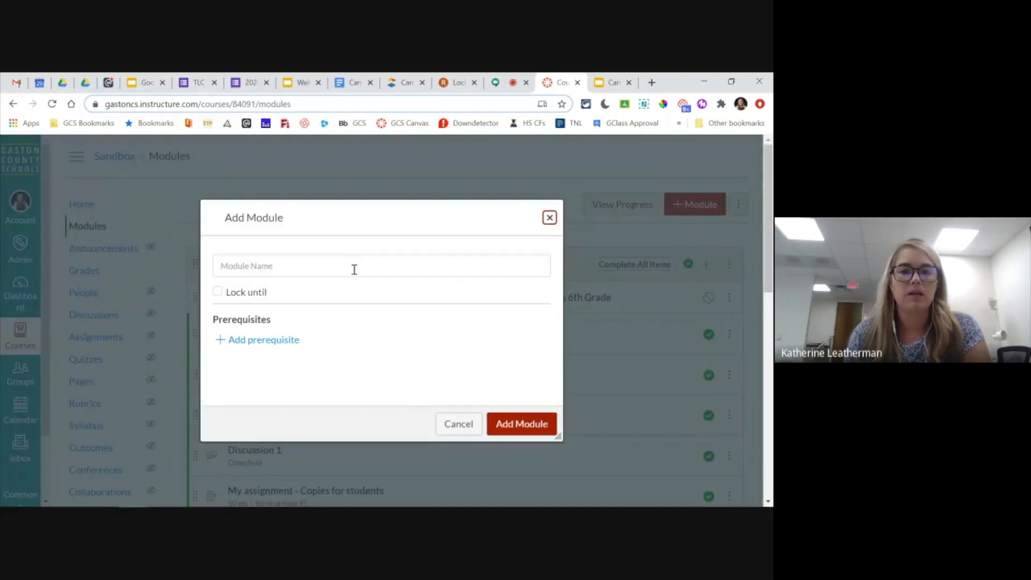
click(388, 271)
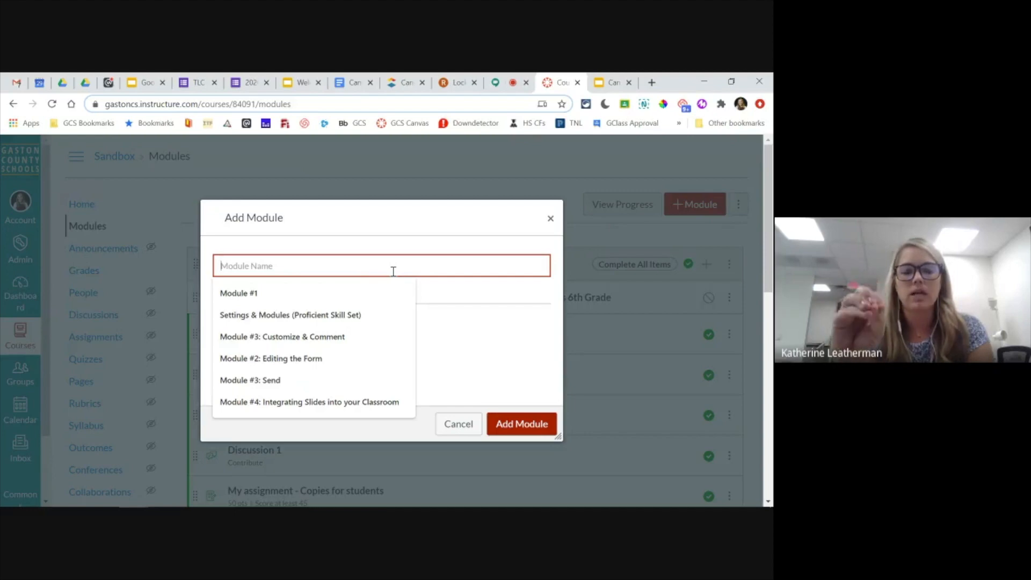
text(Uni)
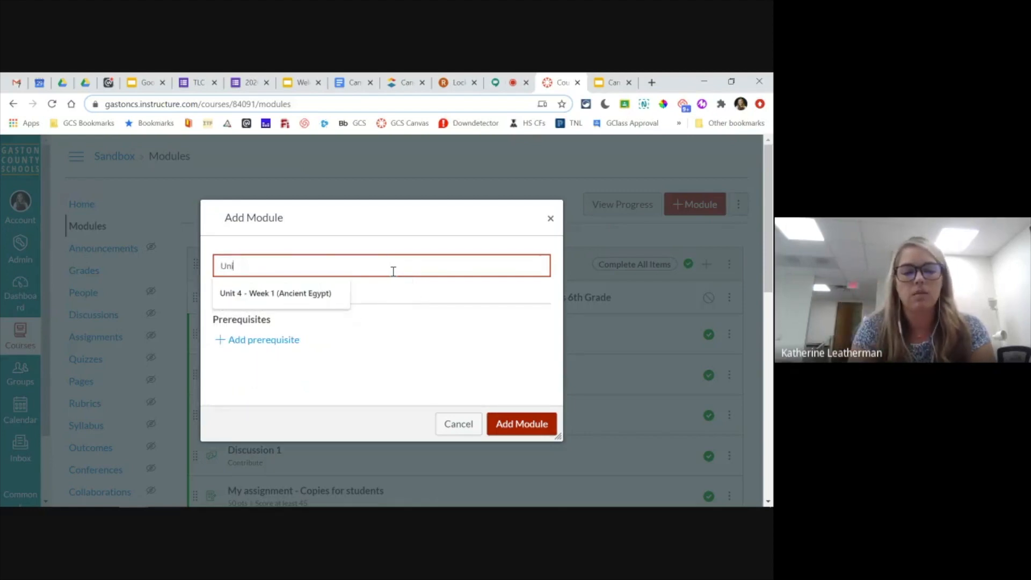
text(t 3 - )
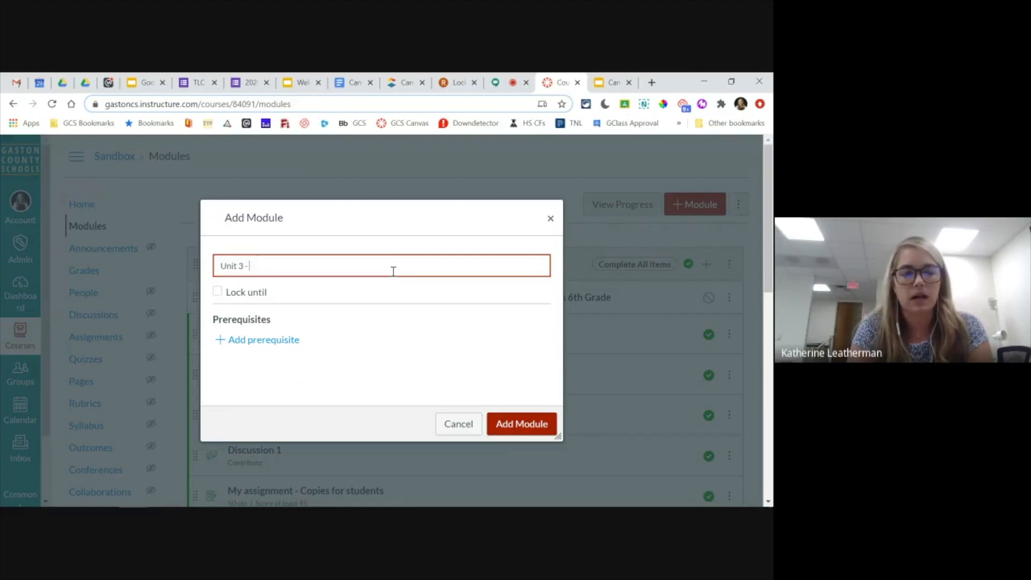
text(Week)
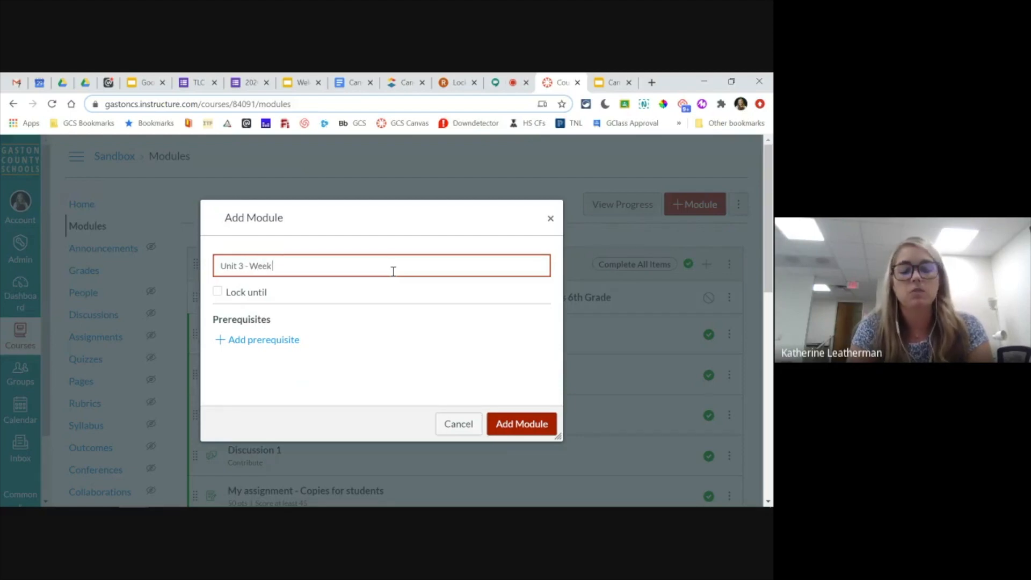
text( 2 ()
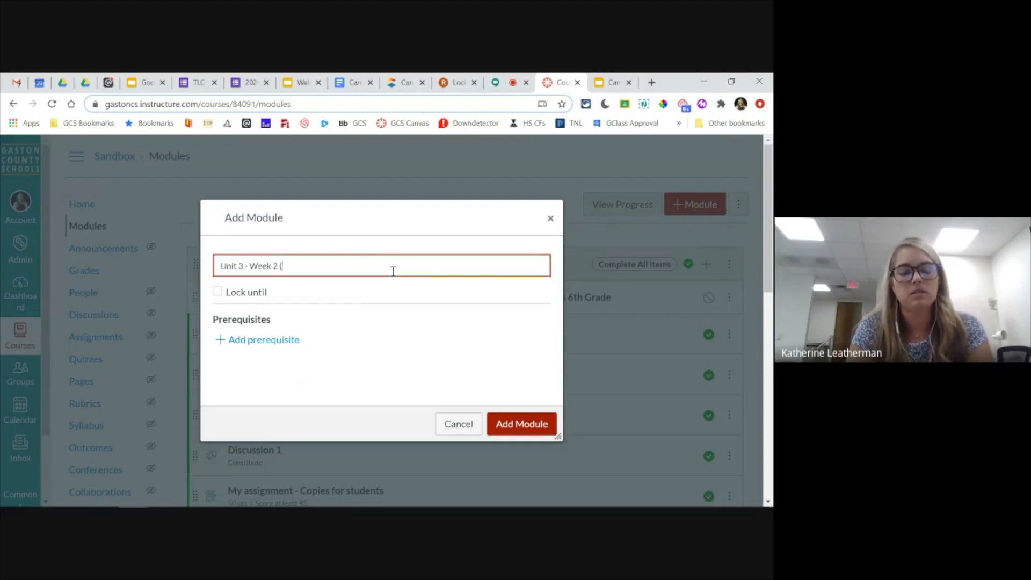
text(Ancie)
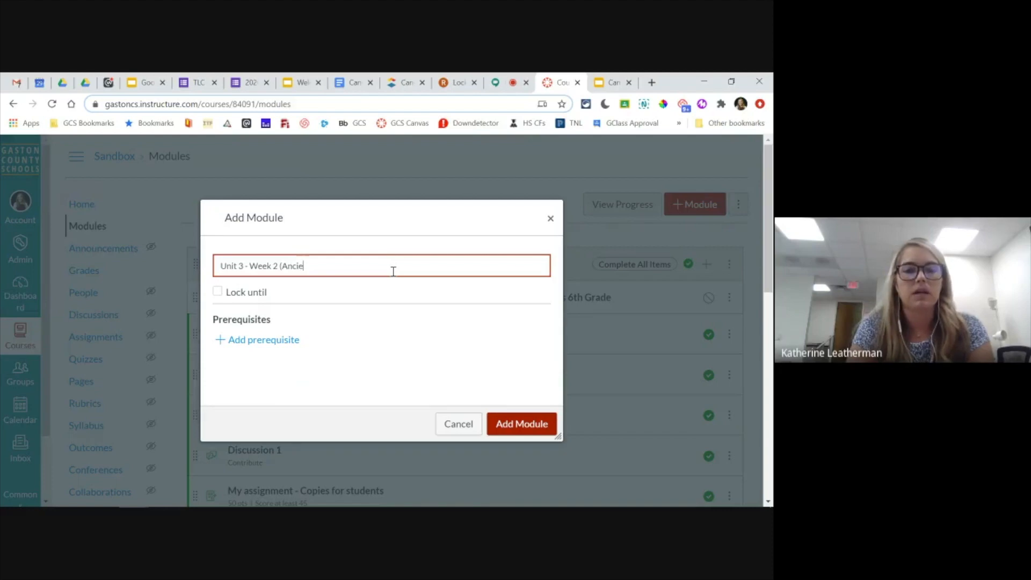
text(nt Egypt)
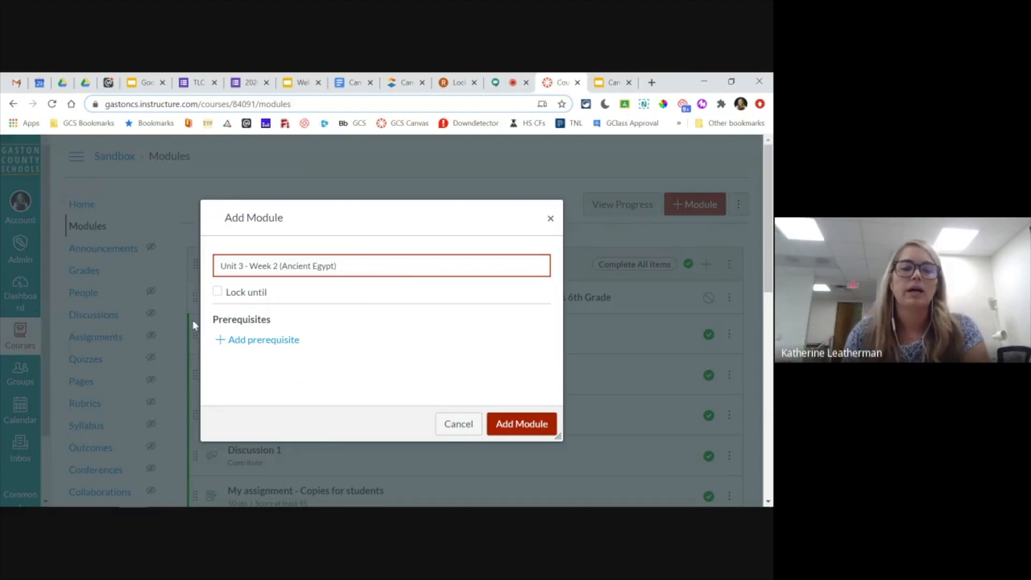
- Show the new module's Lock until date option, turn it back off, and add the module to the course
click(218, 292)
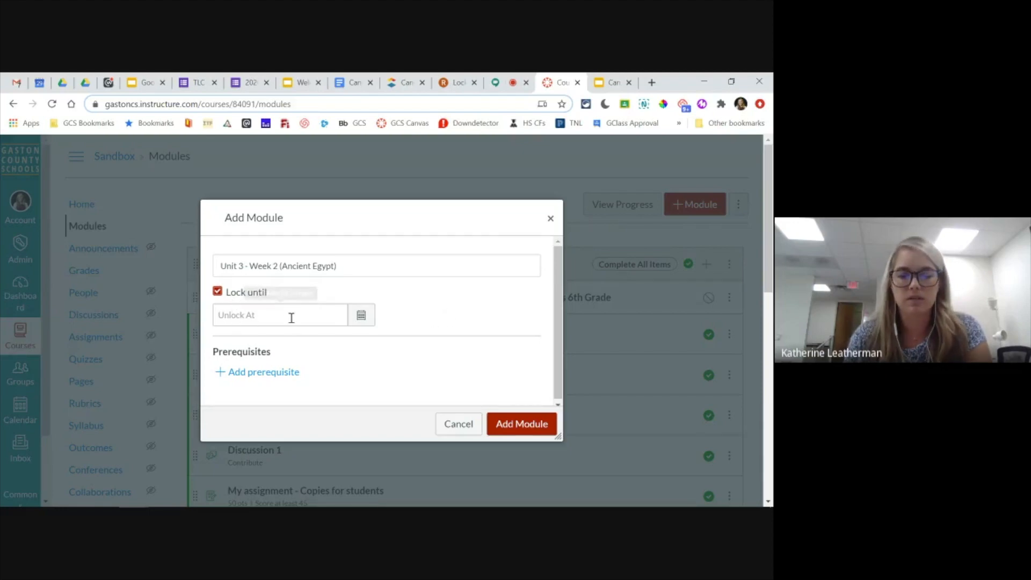
click(218, 293)
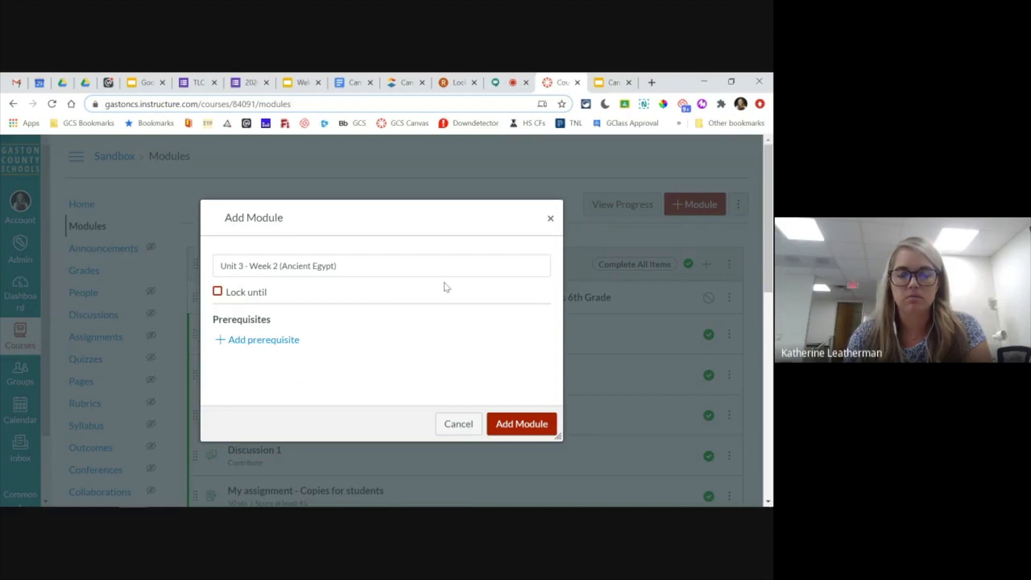
click(524, 426)
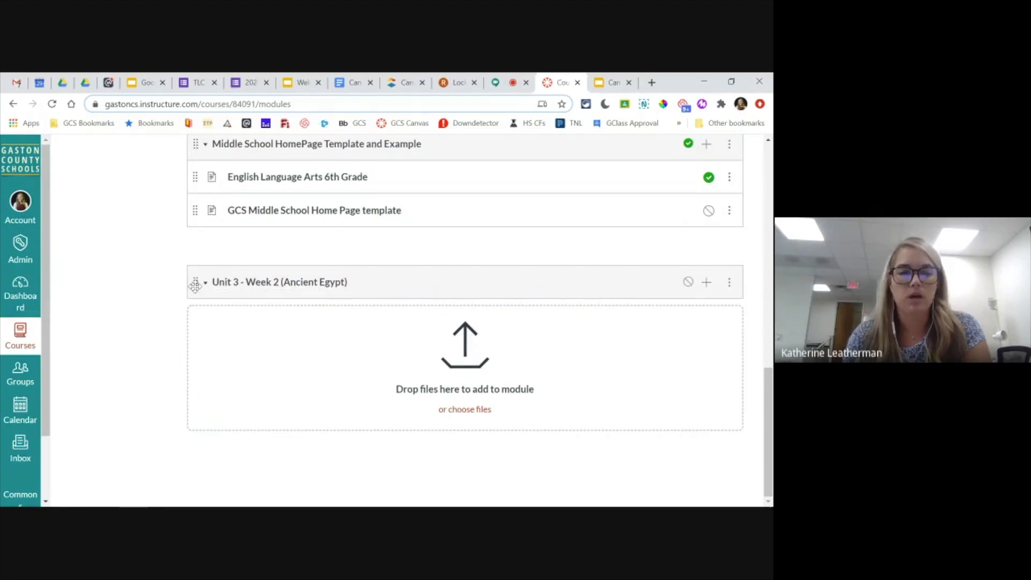
- Move the "Unit 3 - Week 2 (Ancient Egypt)" module up to directly below Module #2, above Unit 4.2 Slope
drag(195, 285, 199, 252)
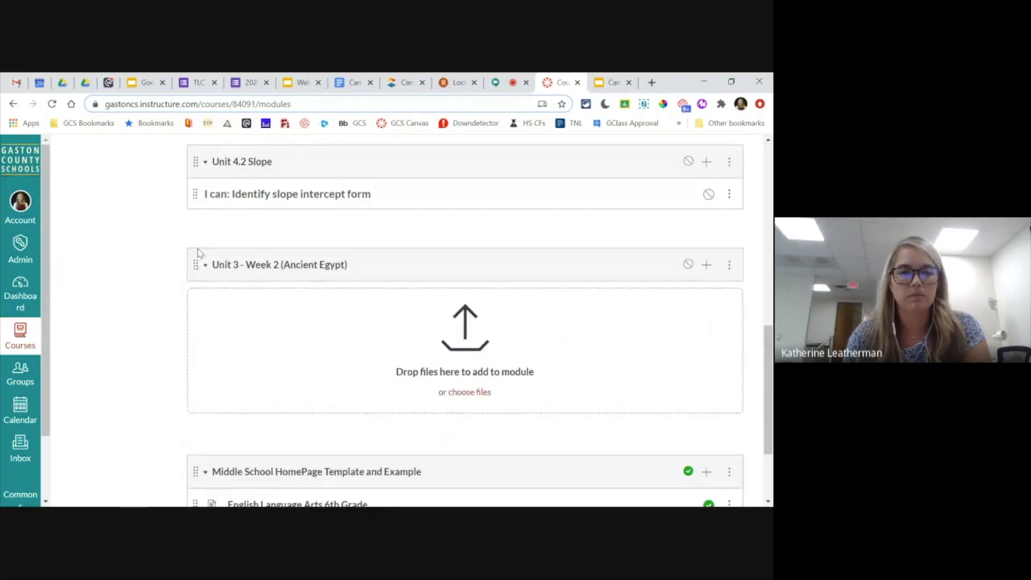
scroll(198, 255, up, 2)
drag(193, 383, 189, 276)
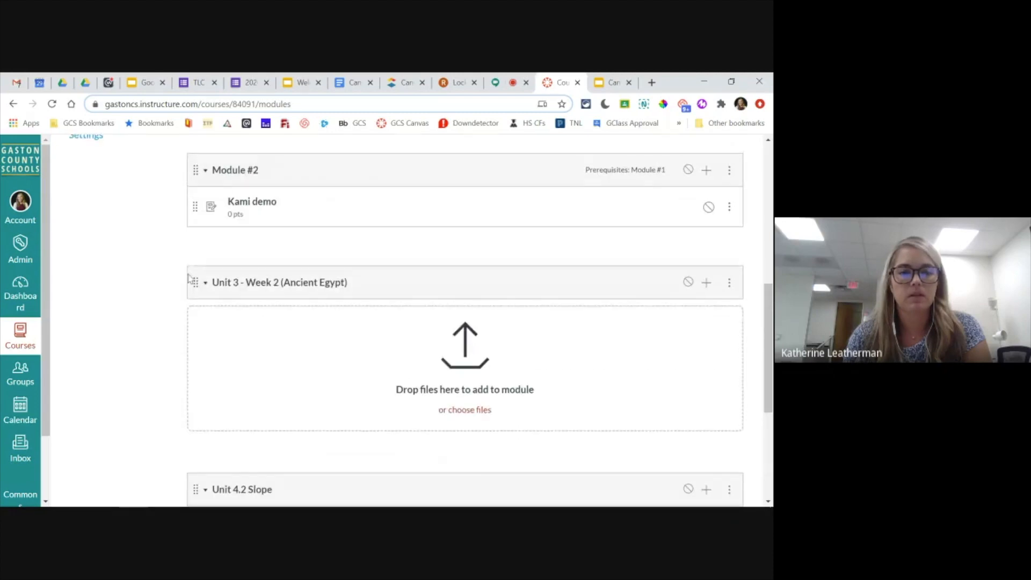
- Move the "Unit 3 - Week 2 (Ancient Egypt)" module up to directly below Module #1, above Module #2
scroll(189, 277, up, 2)
drag(196, 341, 202, 232)
scroll(204, 274, up, 1)
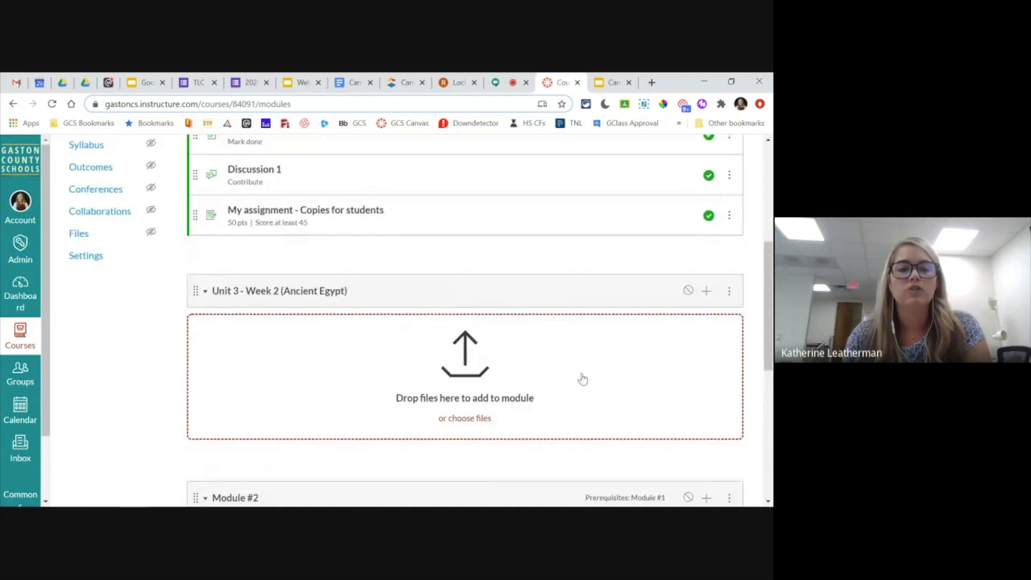
- Add text header "I Can: I can ask questions and form ideas based on what the text says to show my engagement with the text." to Unit 3
click(707, 293)
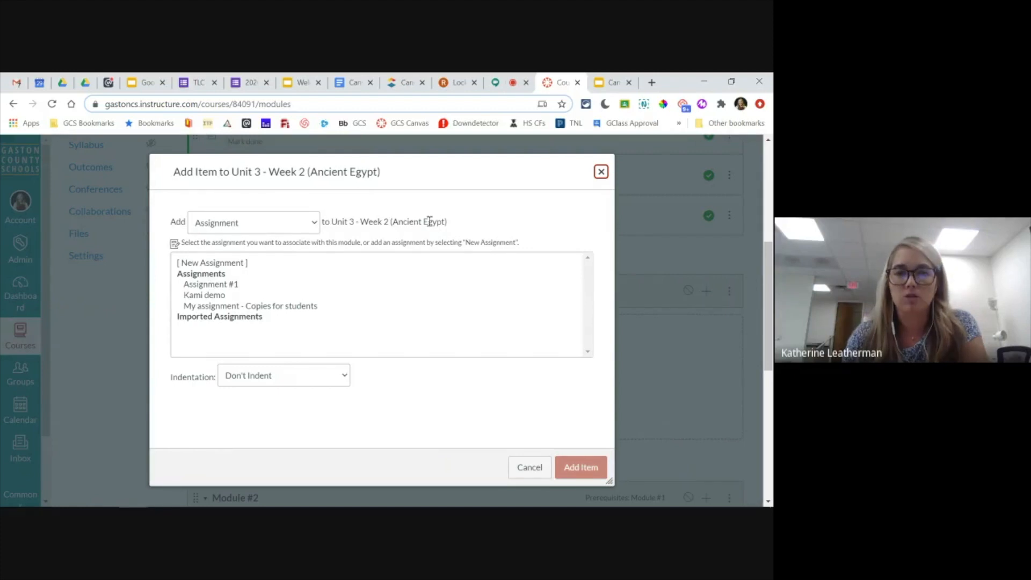
click(314, 222)
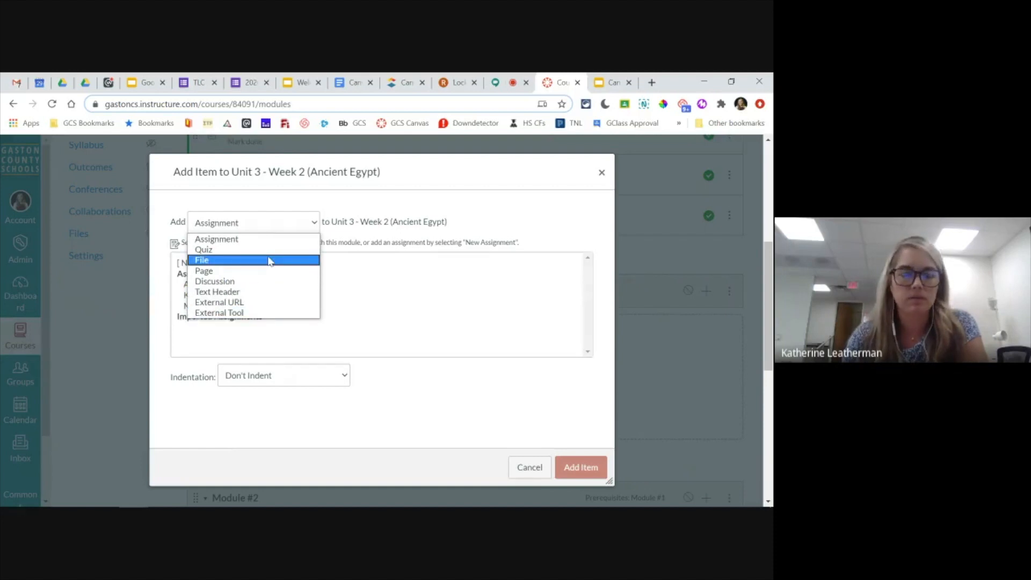
click(223, 295)
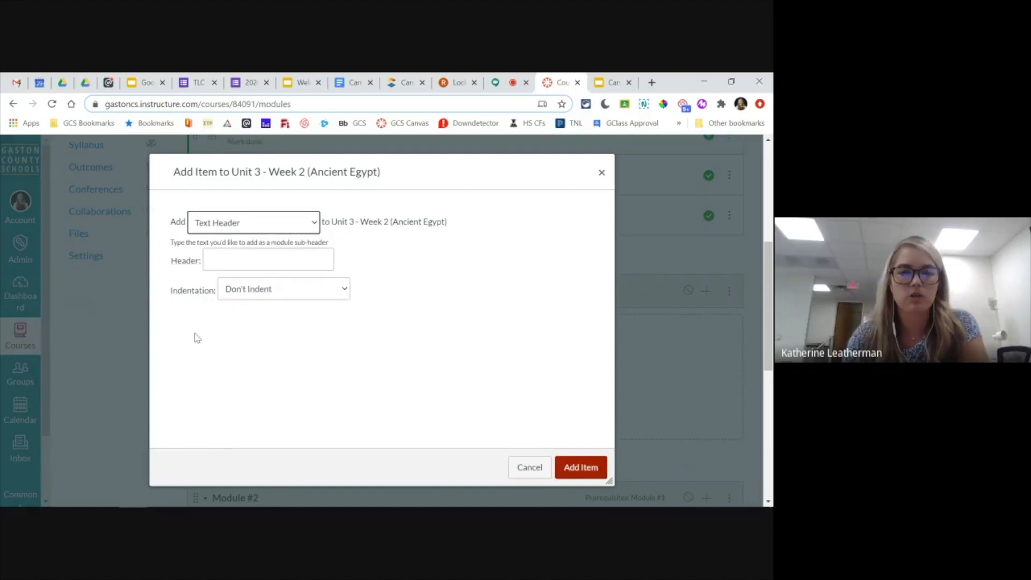
click(219, 263)
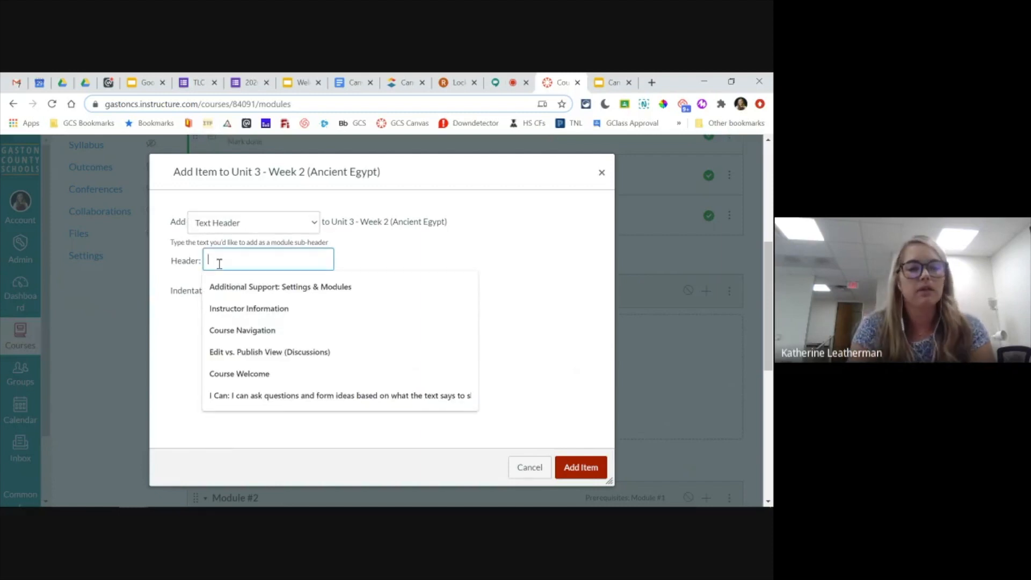
text(I Can: I can ask questions and for)
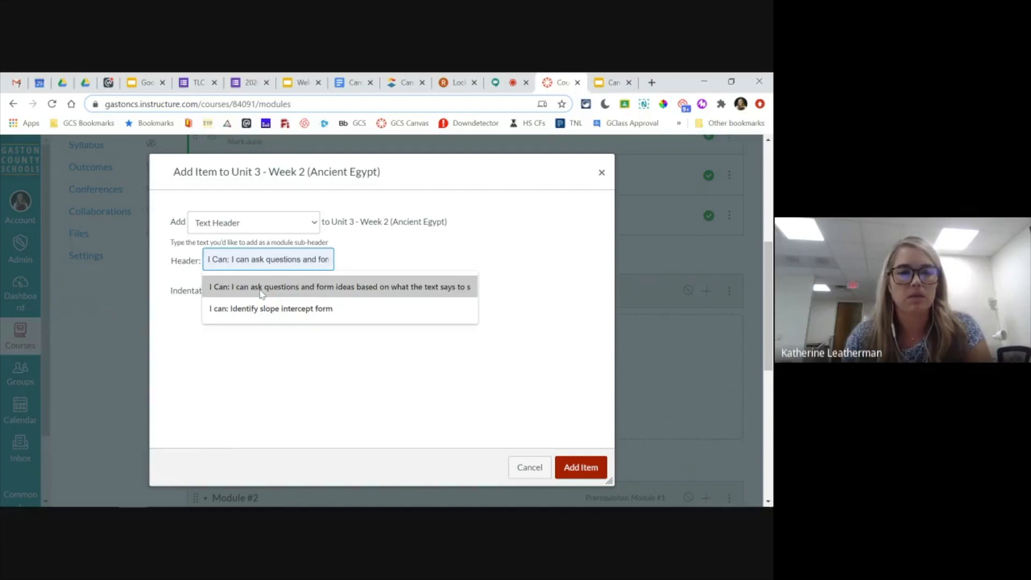
click(466, 280)
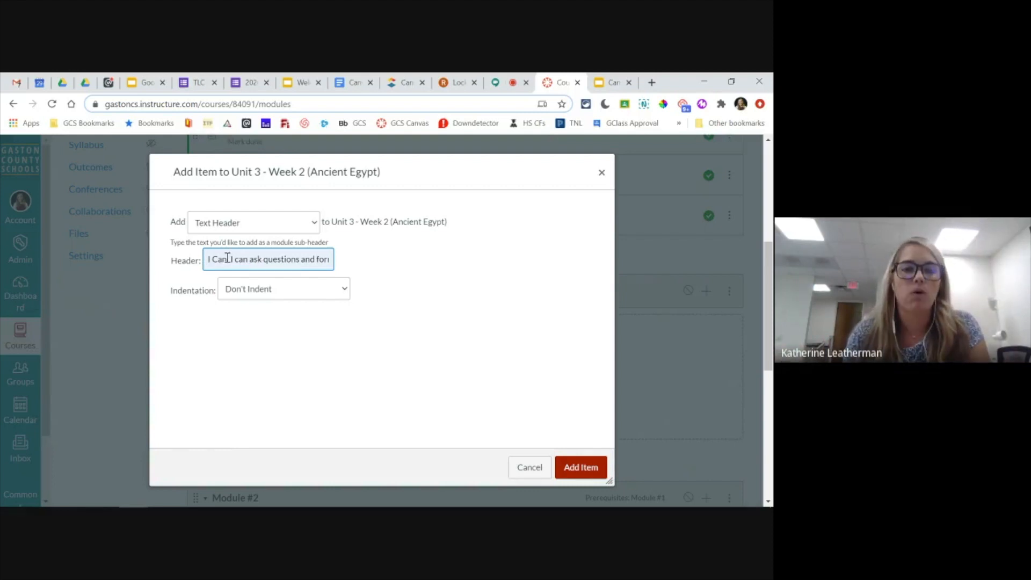
click(576, 473)
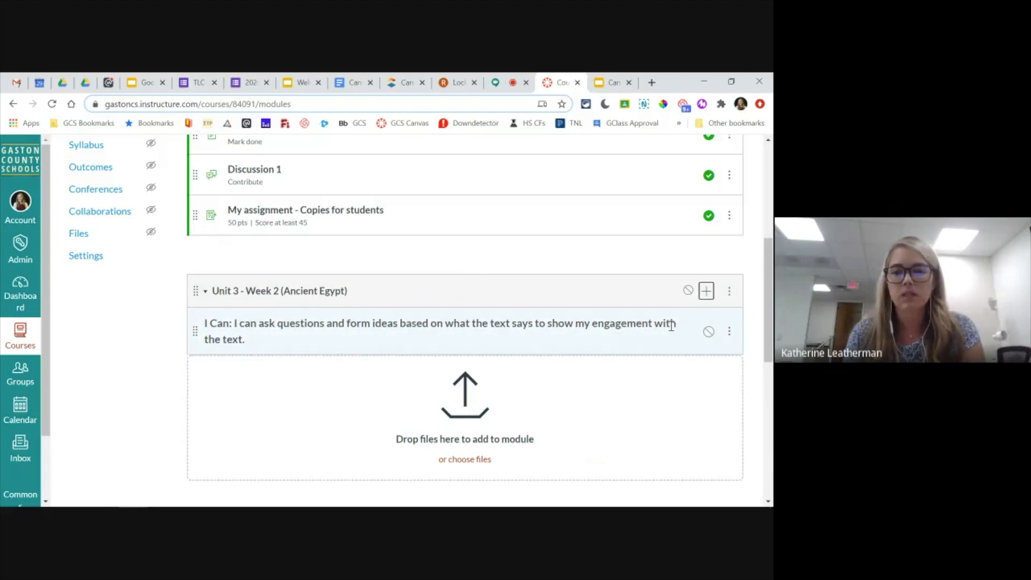
- Add a new page named "Ancient Egypt Preview" to the Unit 3 - Week 2 (Ancient Egypt) module
click(706, 290)
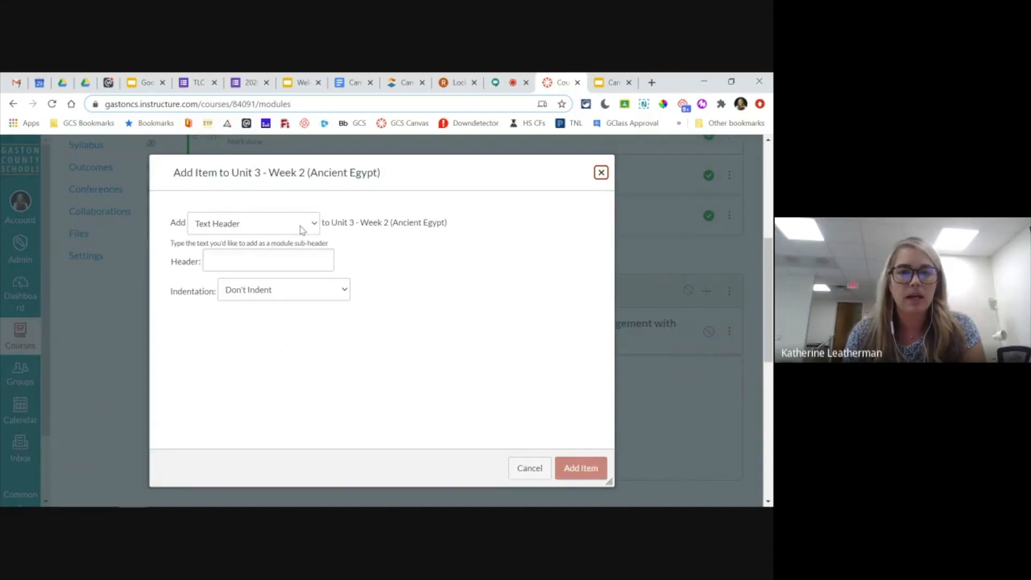
click(301, 226)
click(203, 273)
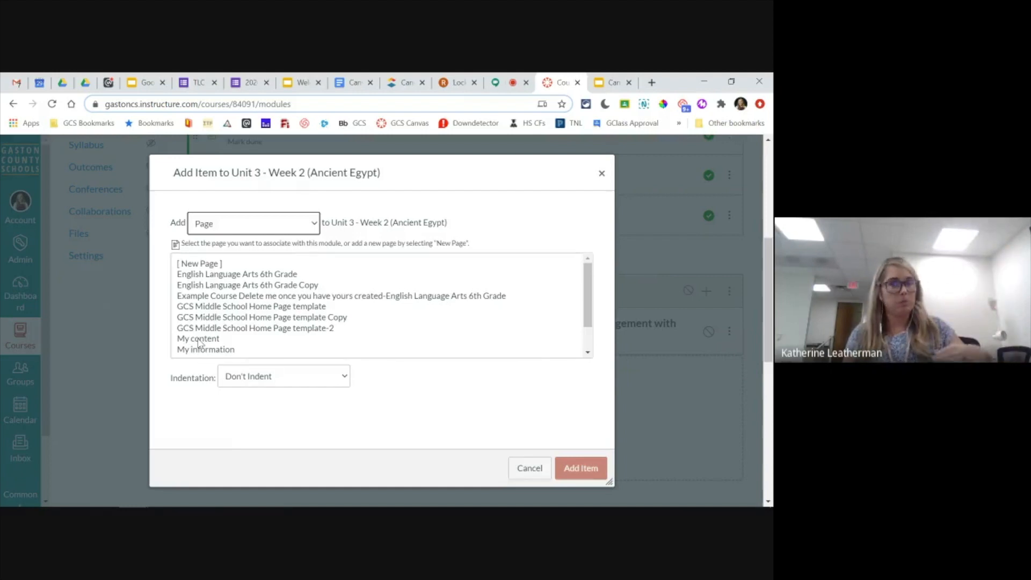
click(199, 264)
click(235, 380)
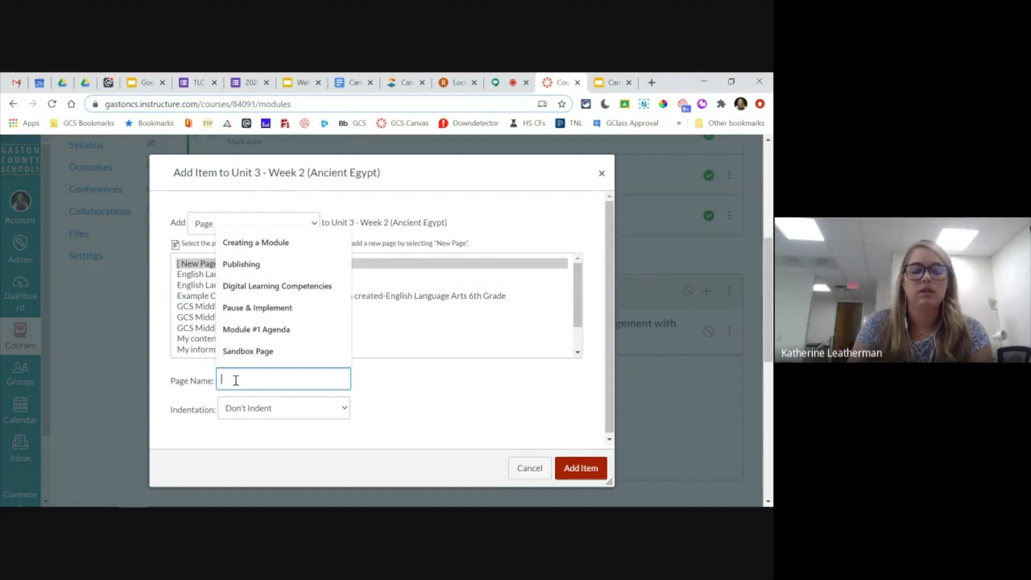
text(Anecnet)
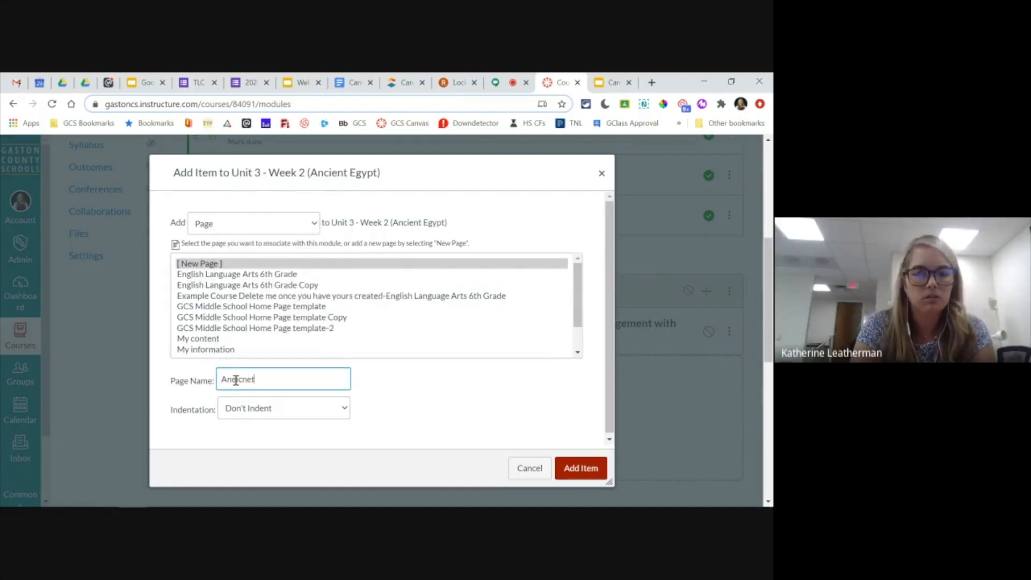
text(ient Eg)
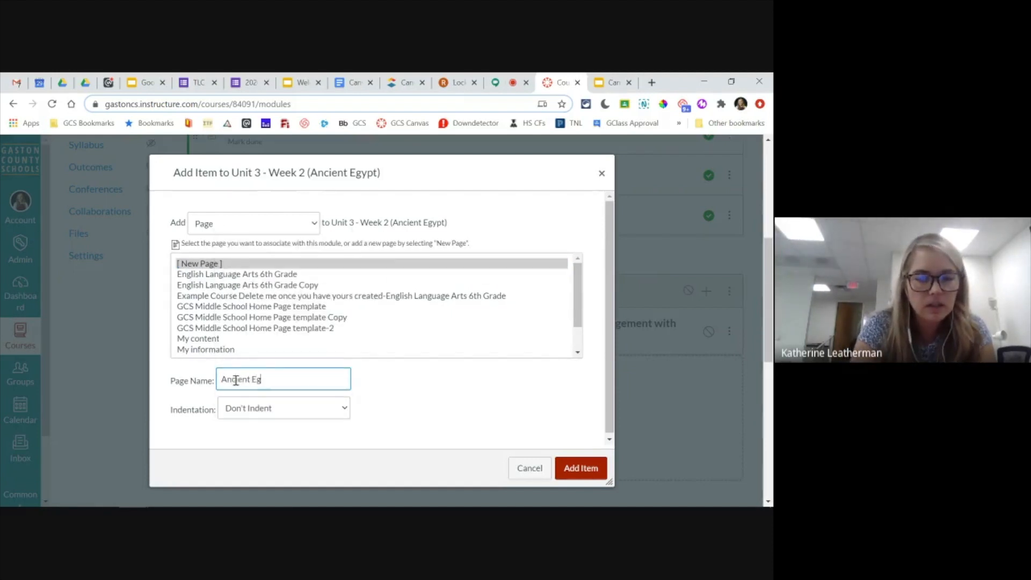
text(ypt Preive)
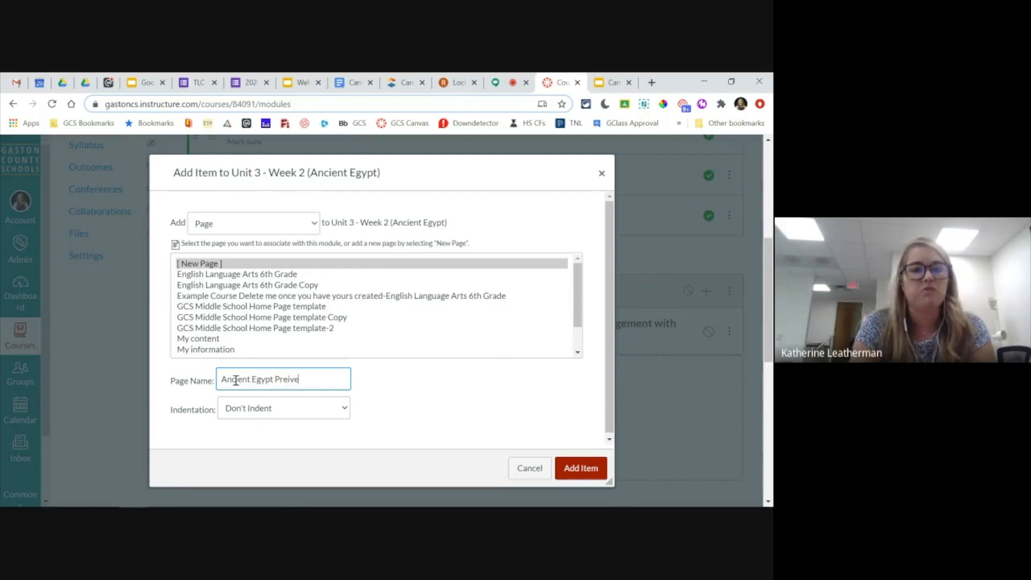
key(BackSpace)
key(BackSpace)
key(BackSpace)
text(view)
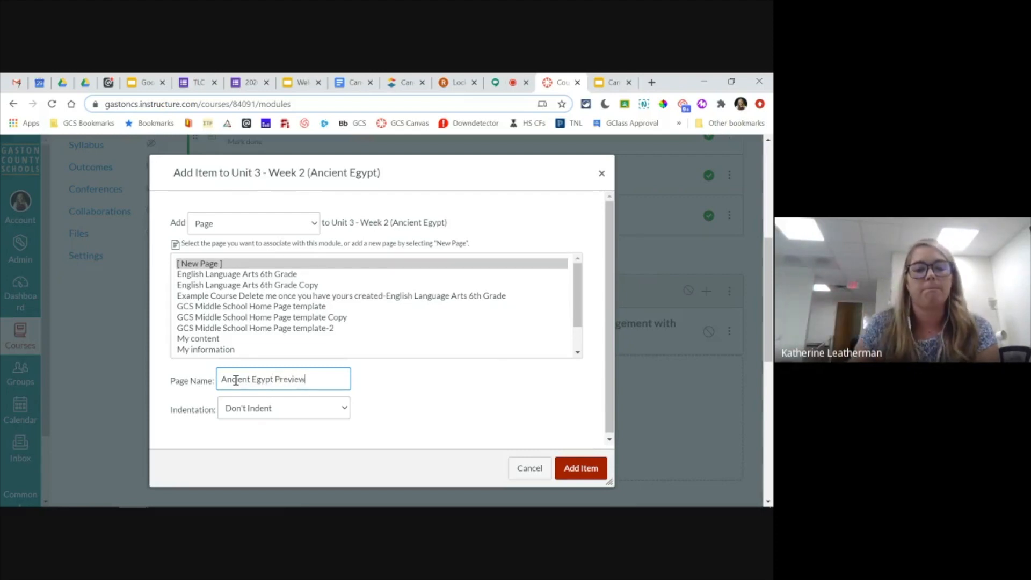
click(591, 472)
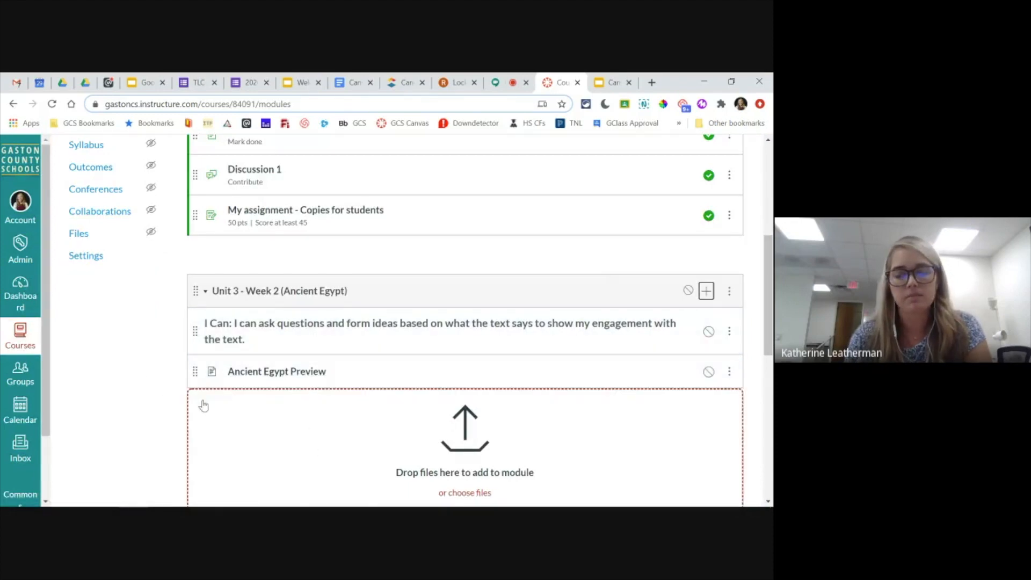
- View the Ancient Egypt Preview page and return to the course's module list
scroll(156, 373, down, 1)
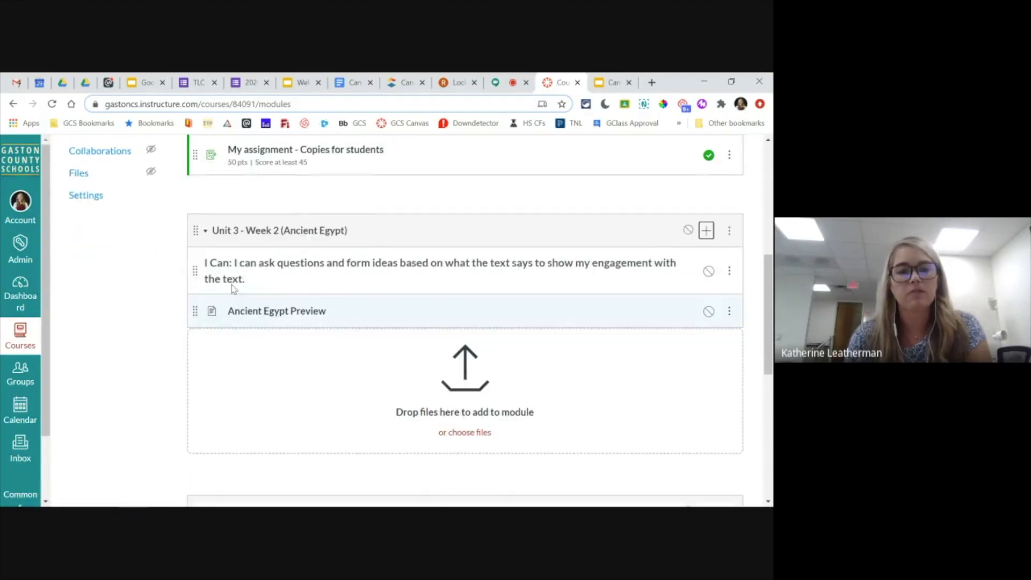
click(257, 313)
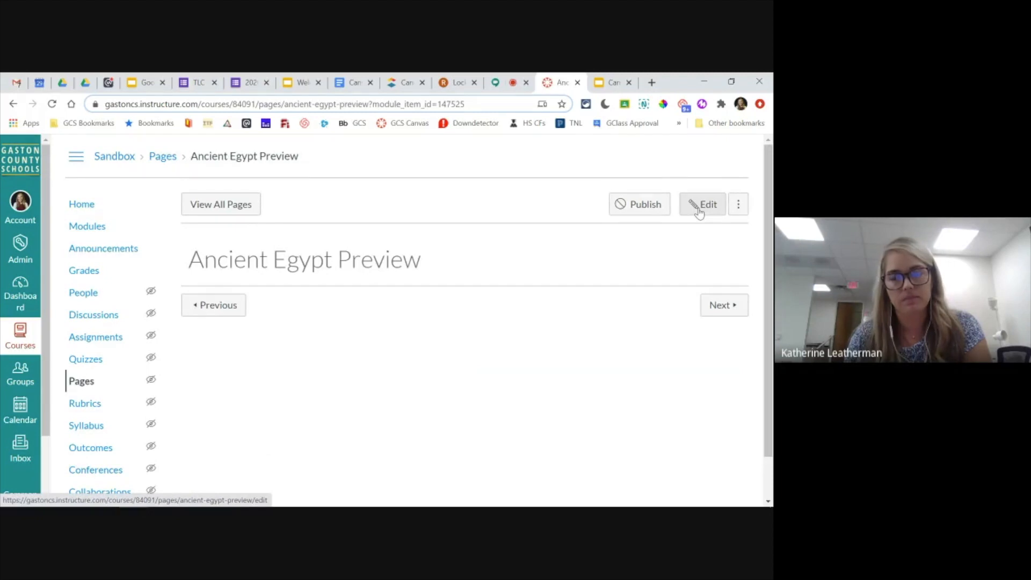
click(86, 226)
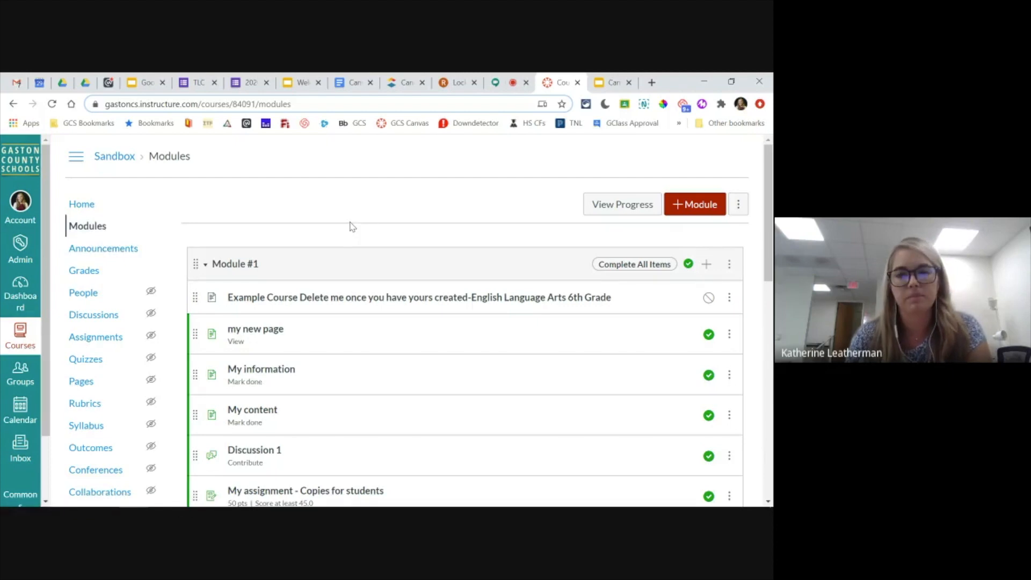
- Publish the Unit 3 - Week 2 (Ancient Egypt) module with its contents, then unpublish and republish only its Ancient Egypt Preview page
scroll(352, 226, down, 5)
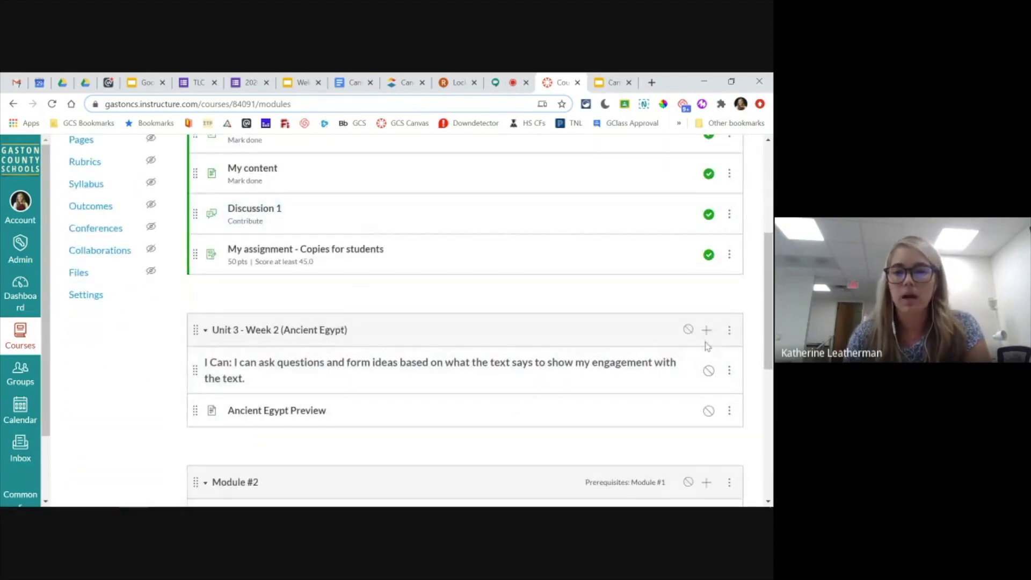
click(687, 328)
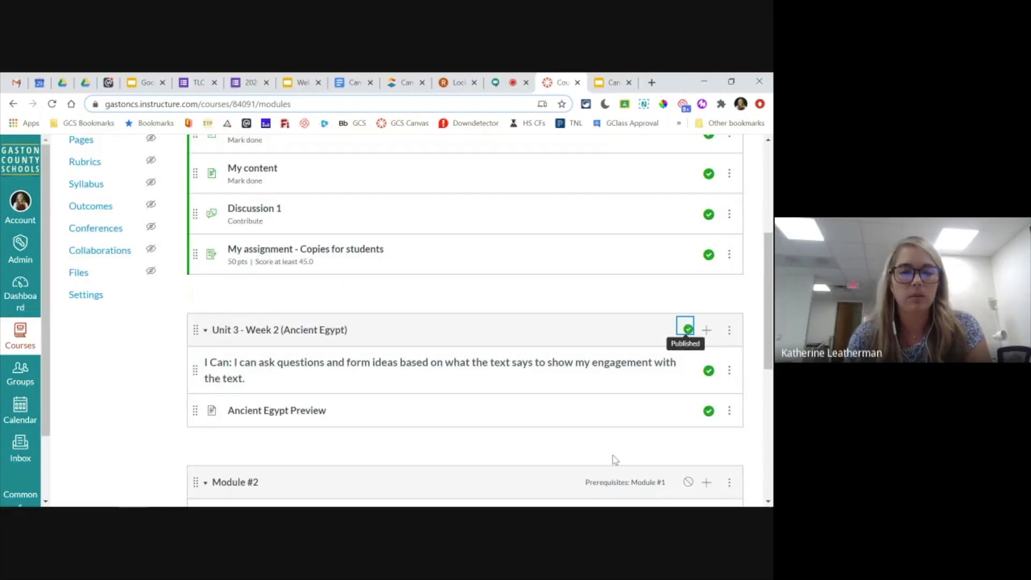
click(708, 410)
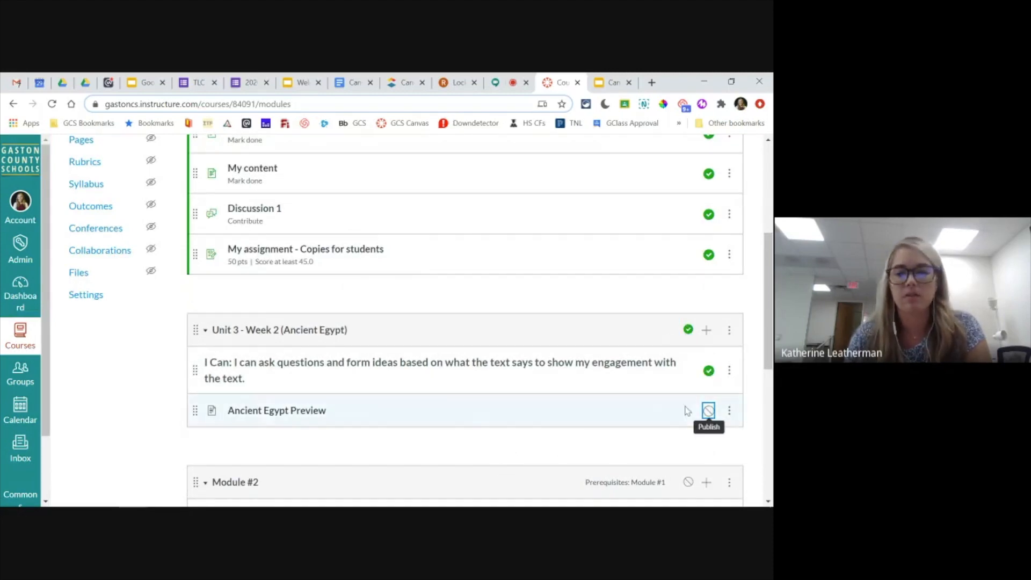
click(708, 411)
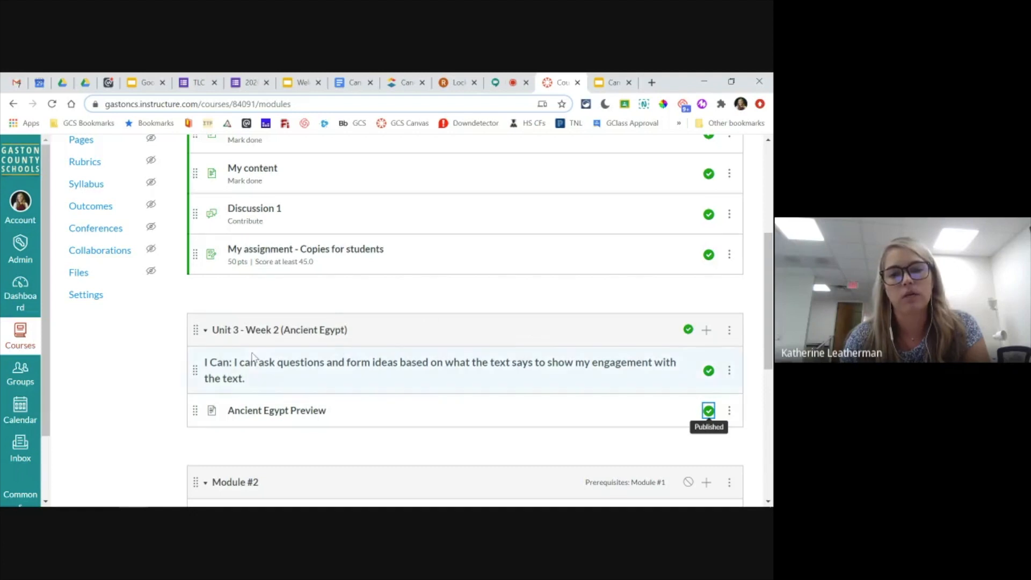
- Edit the Unit 3 - Week 2 (Ancient Egypt) module's settings and add Module #1 as its prerequisite
click(729, 331)
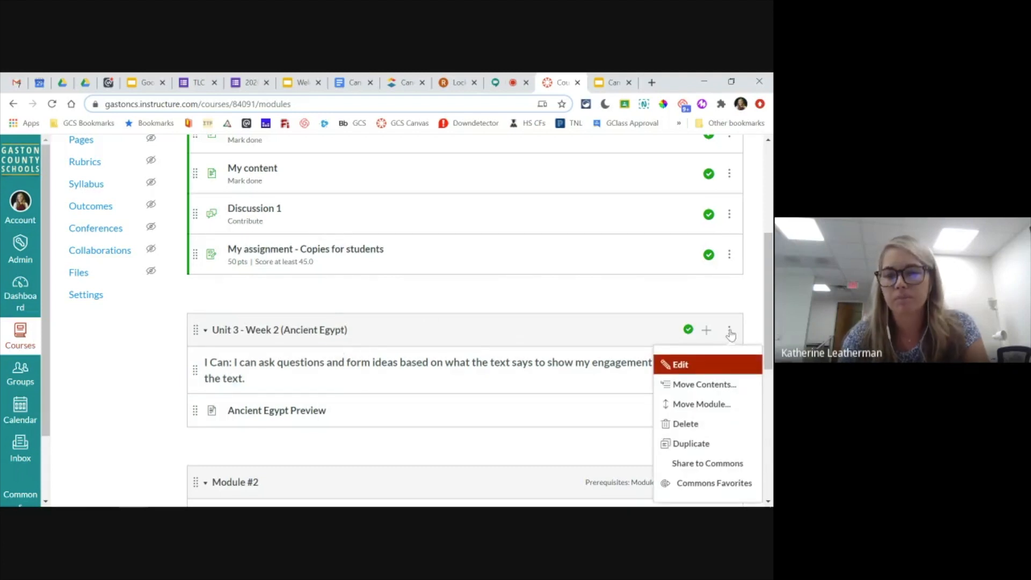
click(680, 365)
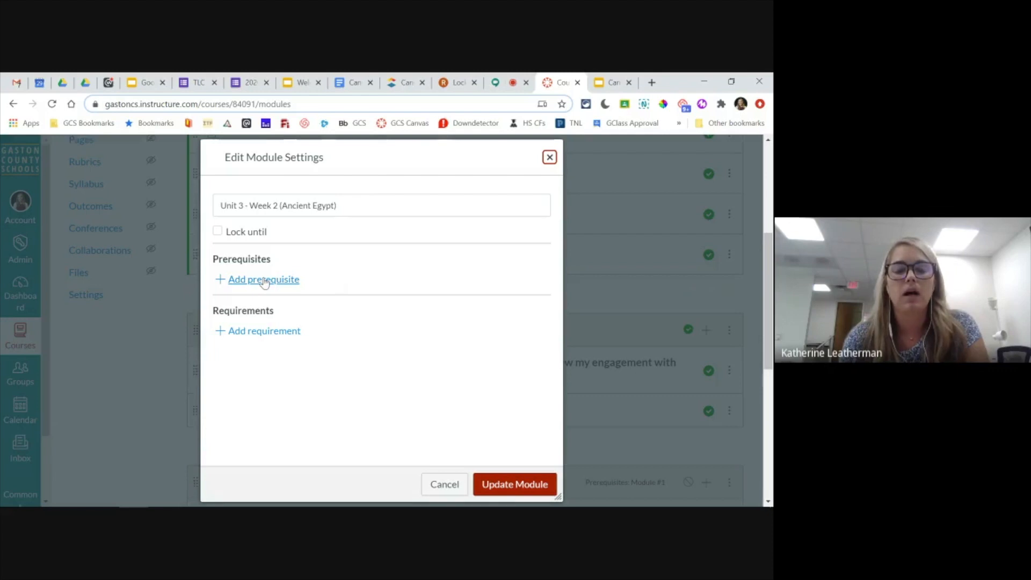
click(246, 282)
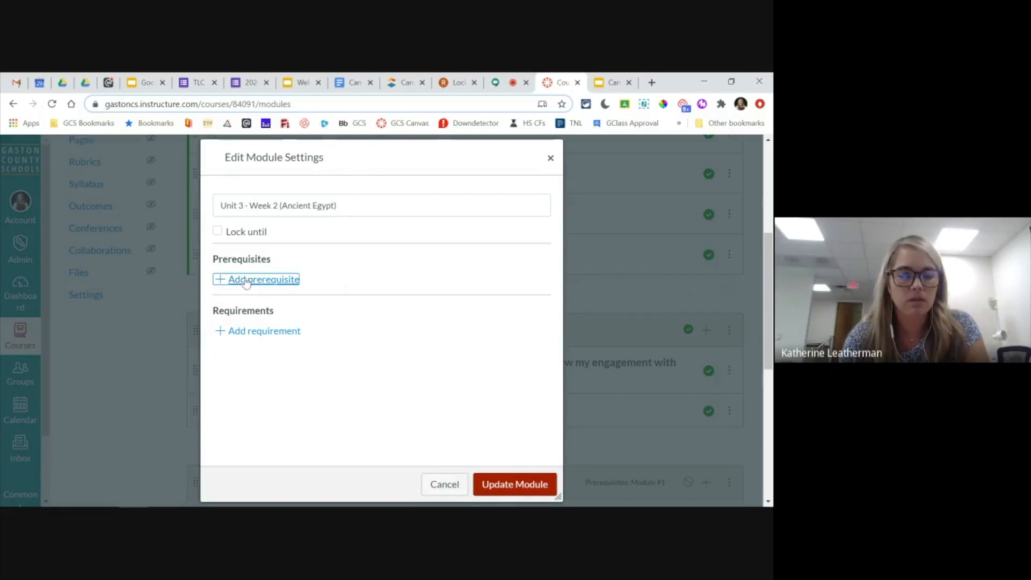
click(317, 286)
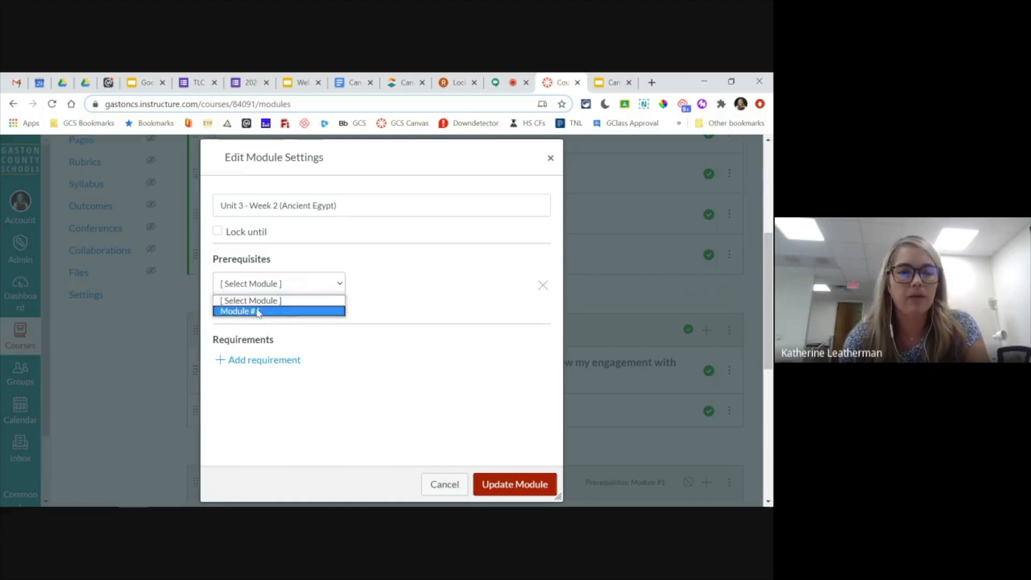
click(237, 311)
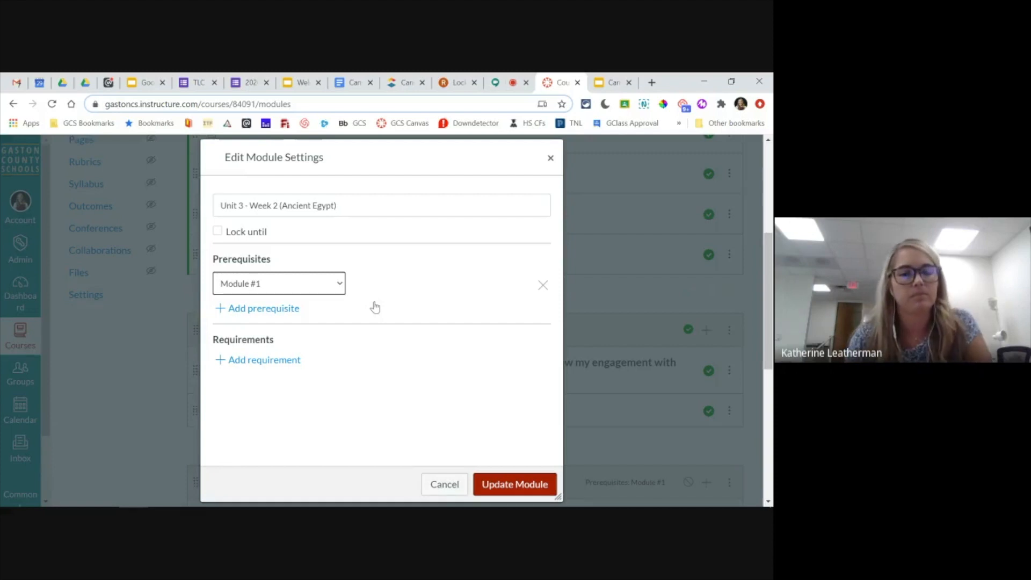
- Require students to view the Ancient Egypt Preview item, enforce sequential order for the requirements, and update the module
click(279, 364)
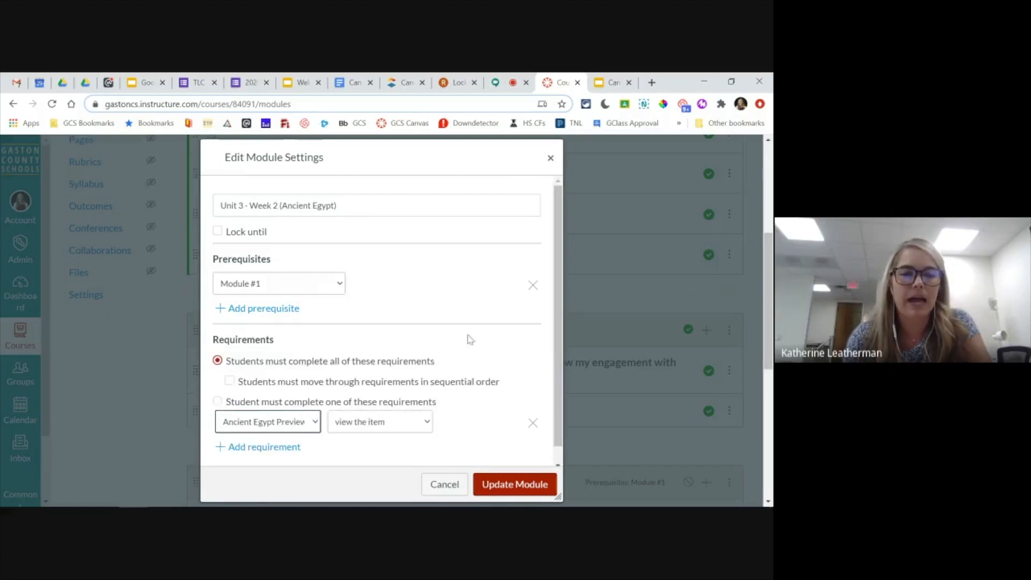
scroll(398, 321, down, 1)
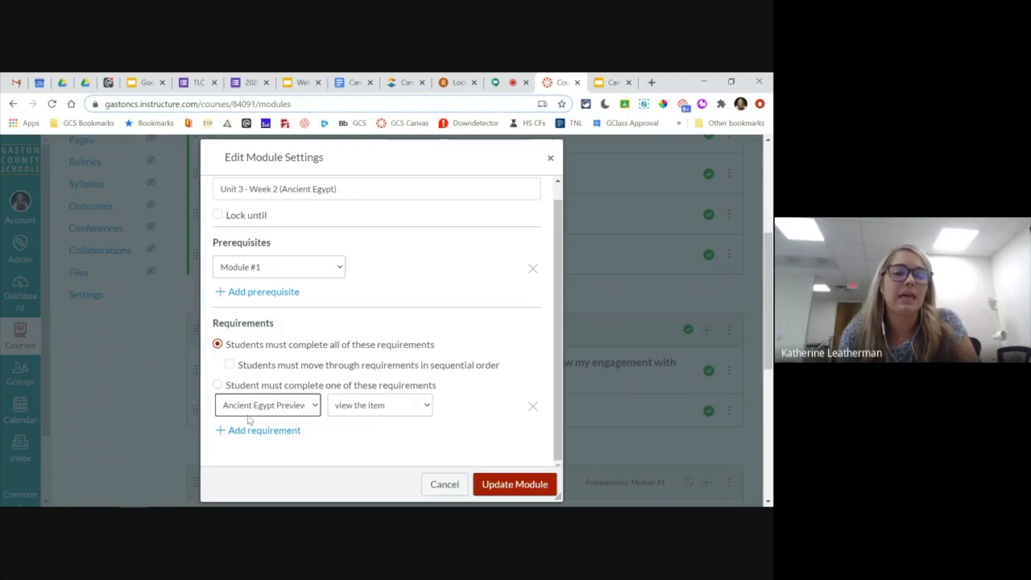
click(229, 365)
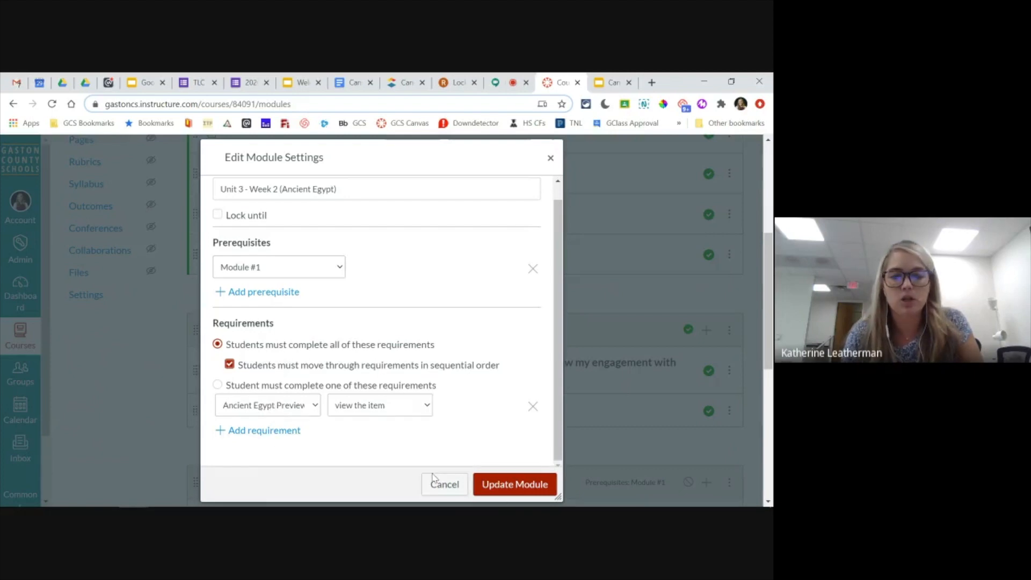
click(506, 486)
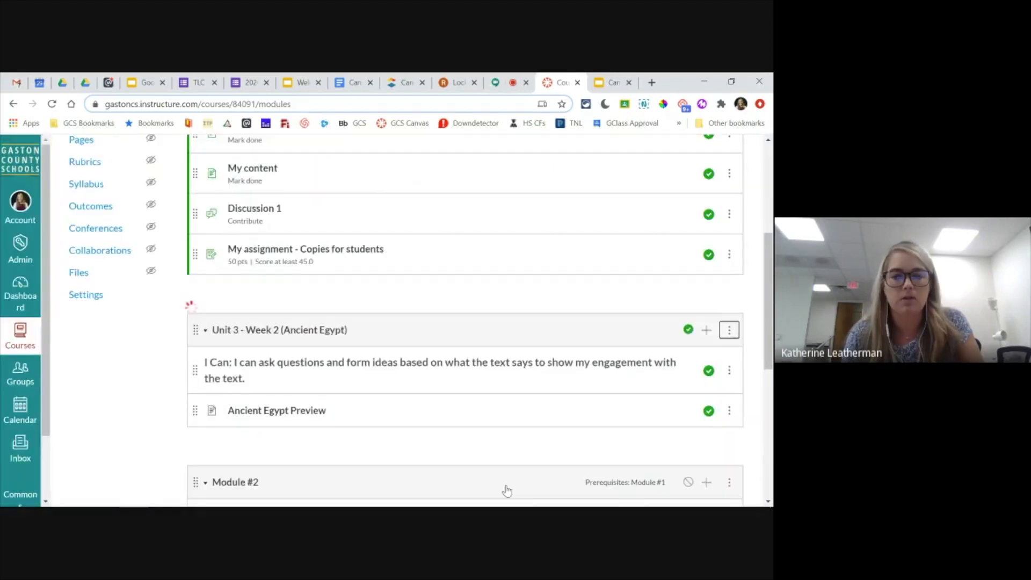
click(475, 392)
- Edit Module #1's settings and set the my new page requirement to mark as done
scroll(601, 387, up, 5)
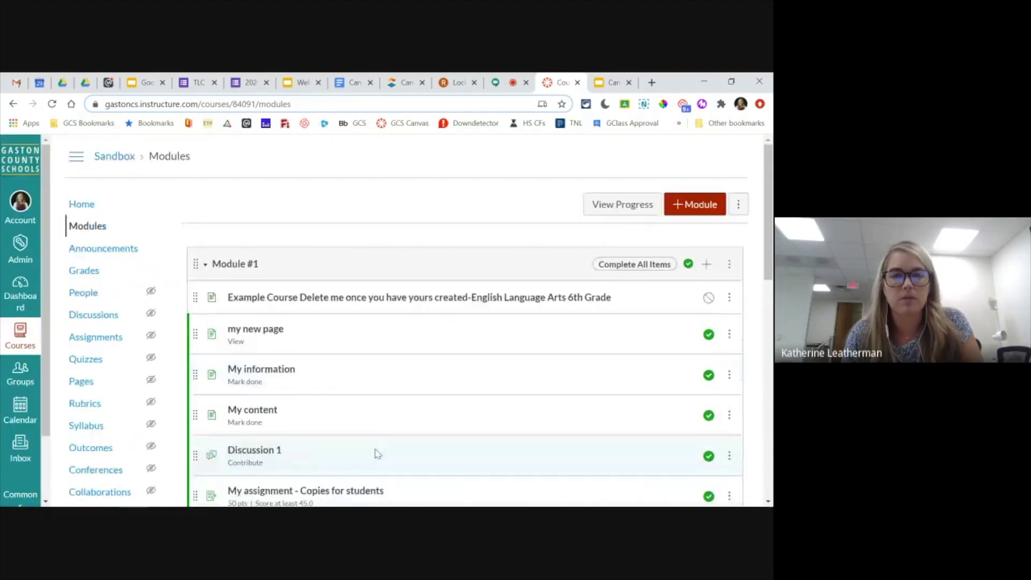
click(729, 265)
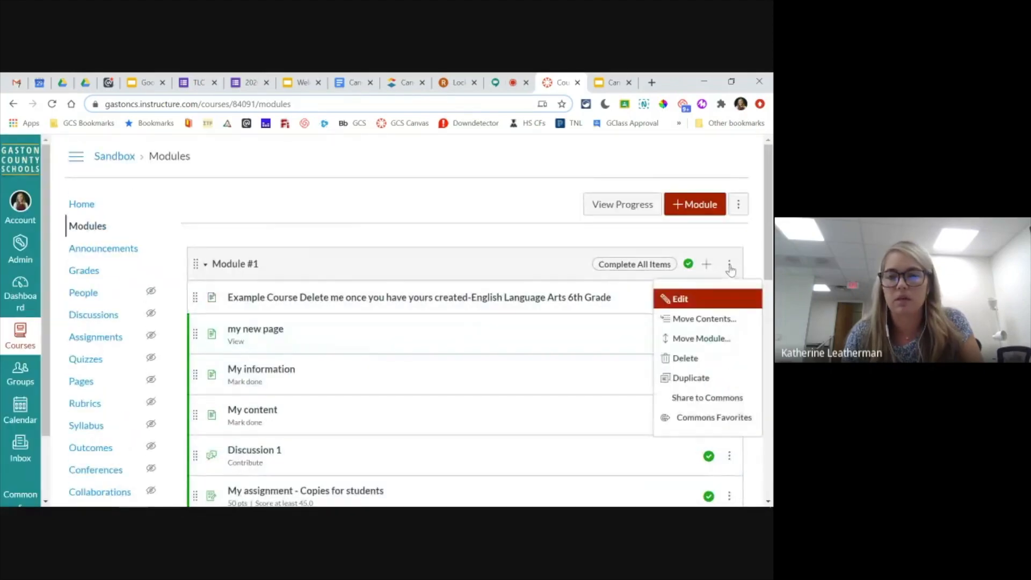
click(680, 298)
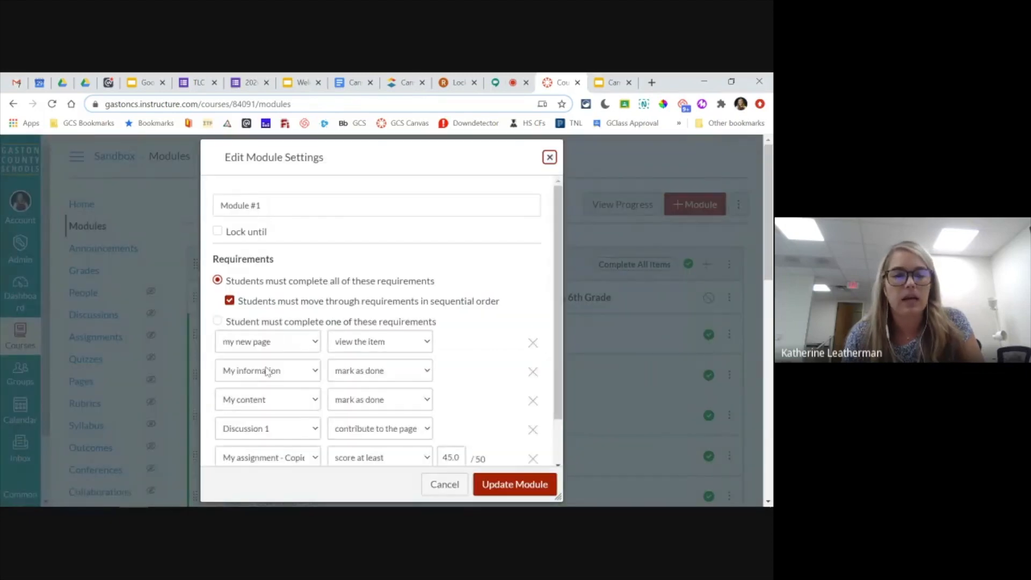
scroll(257, 301, down, 1)
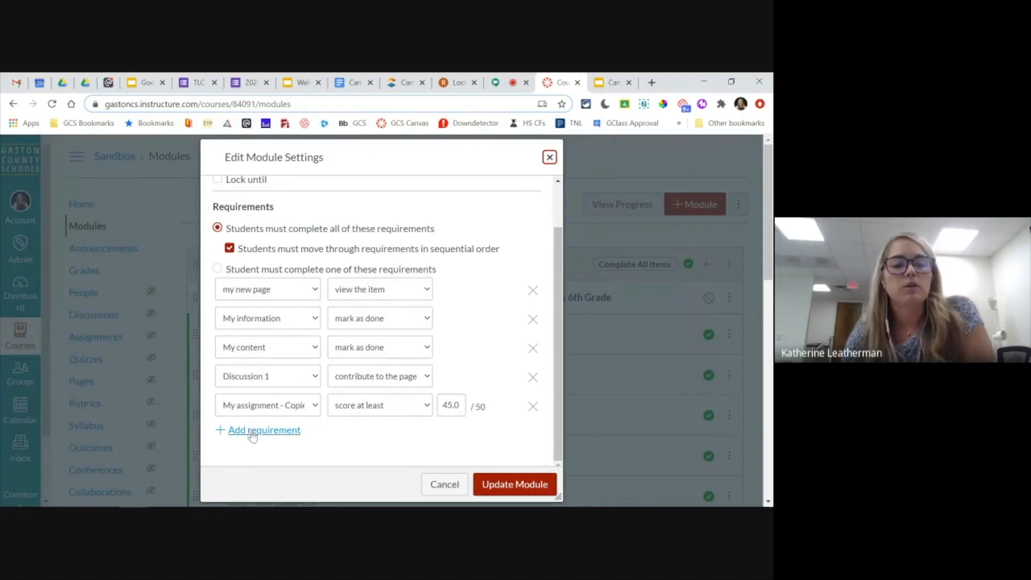
click(286, 292)
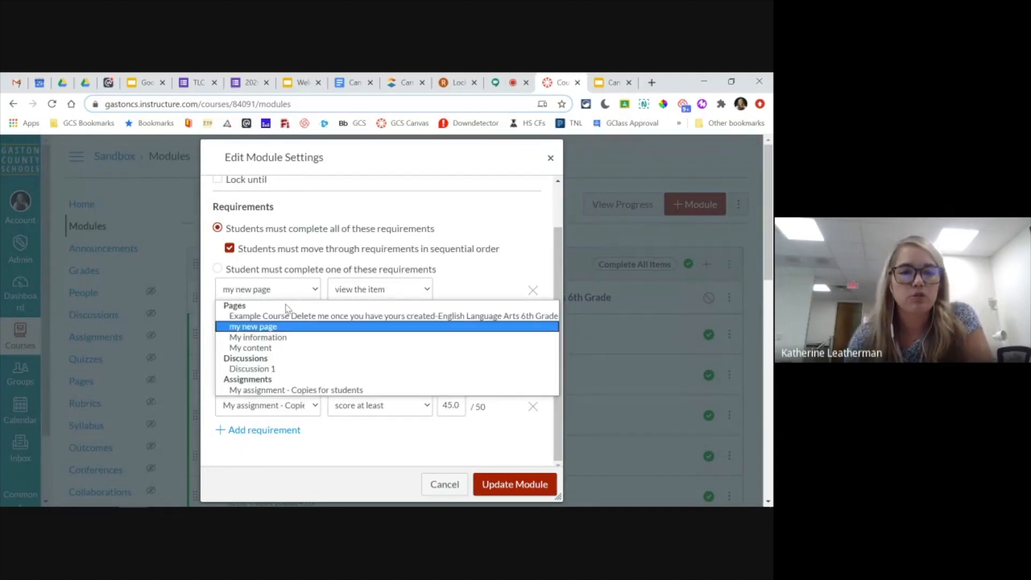
click(267, 330)
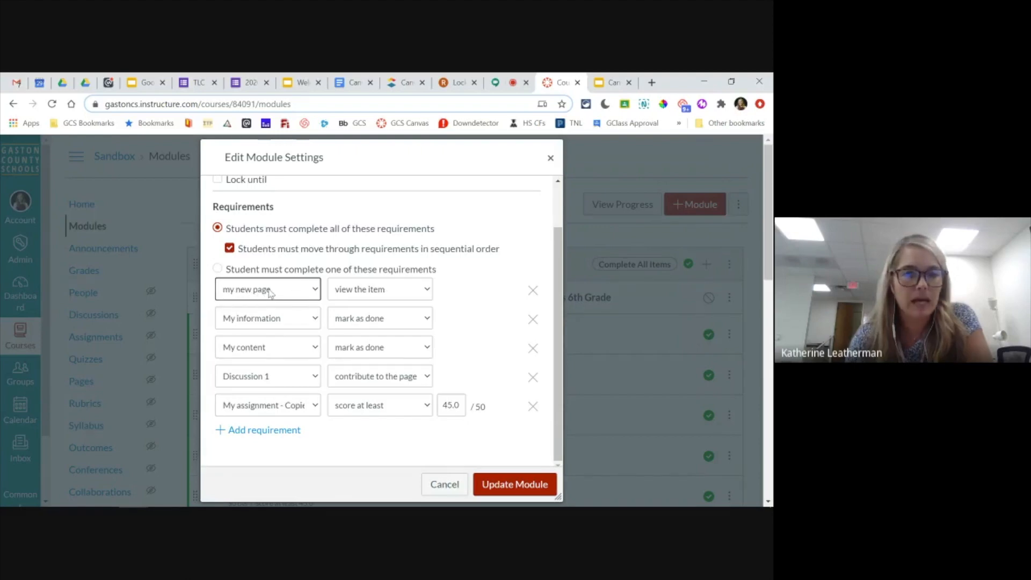
click(363, 294)
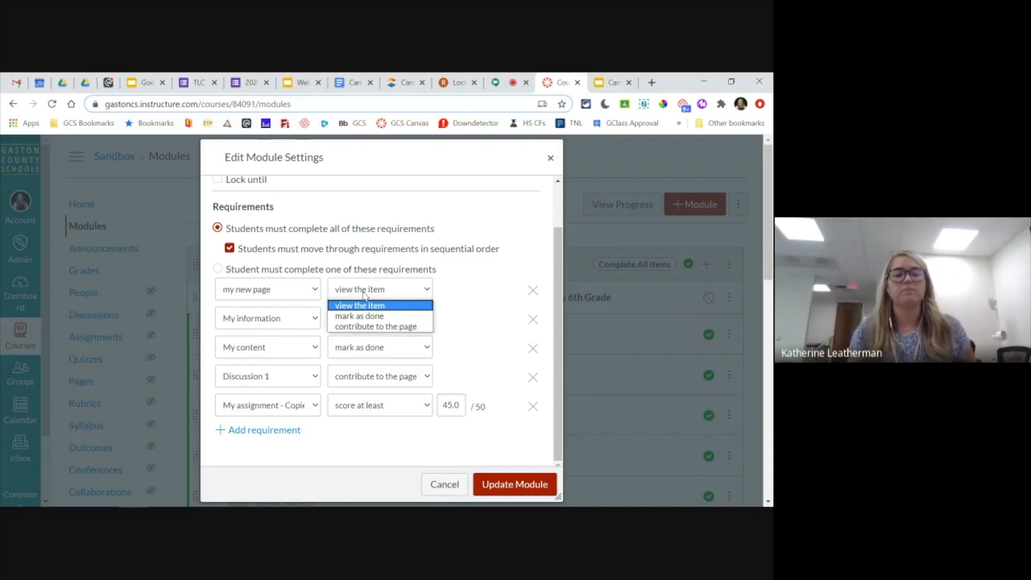
click(385, 321)
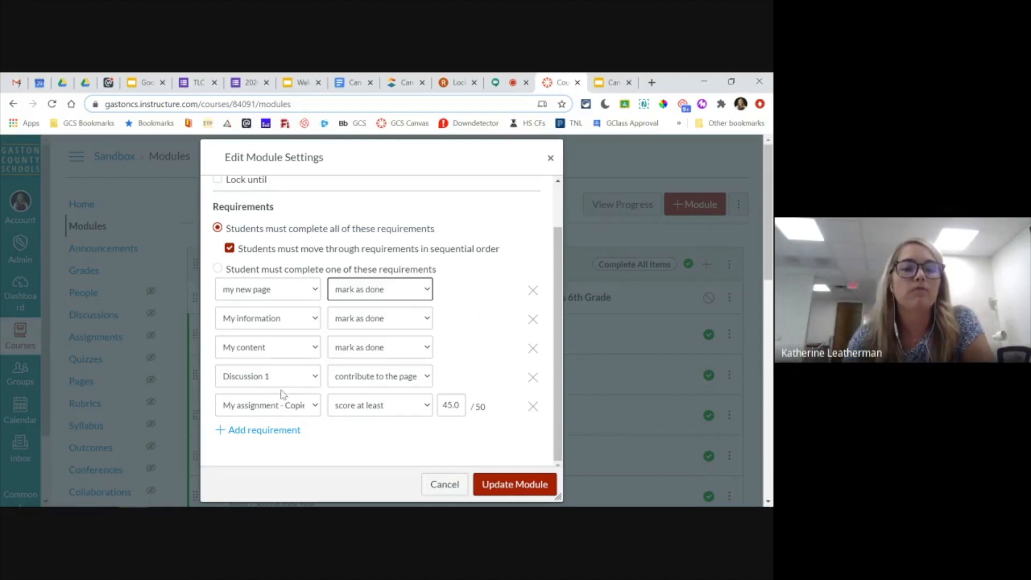
- Review the completion options for Discussion 1 and My assignment, keeping the assignment's requirement as score at least
click(368, 380)
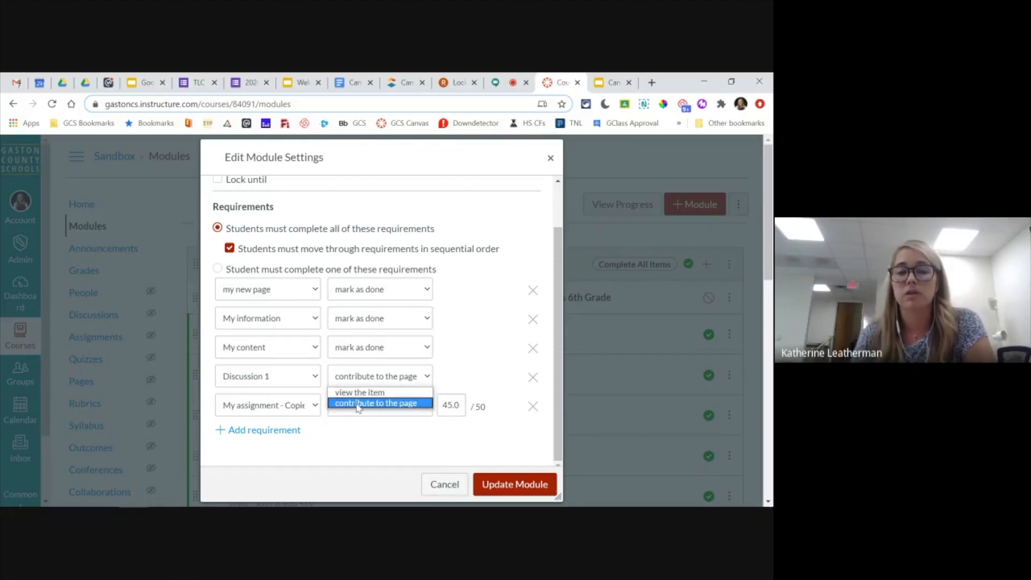
click(348, 439)
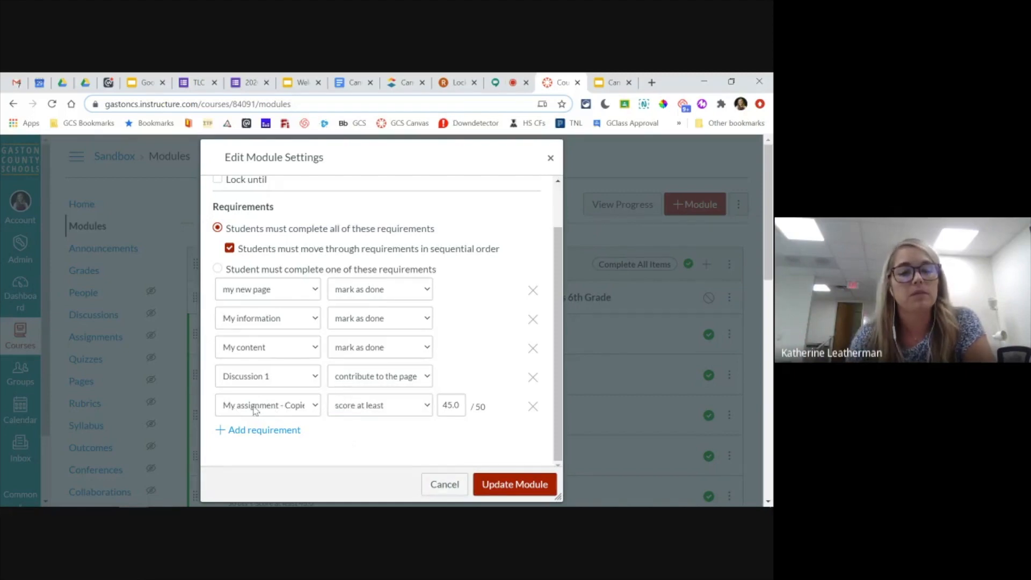
click(371, 407)
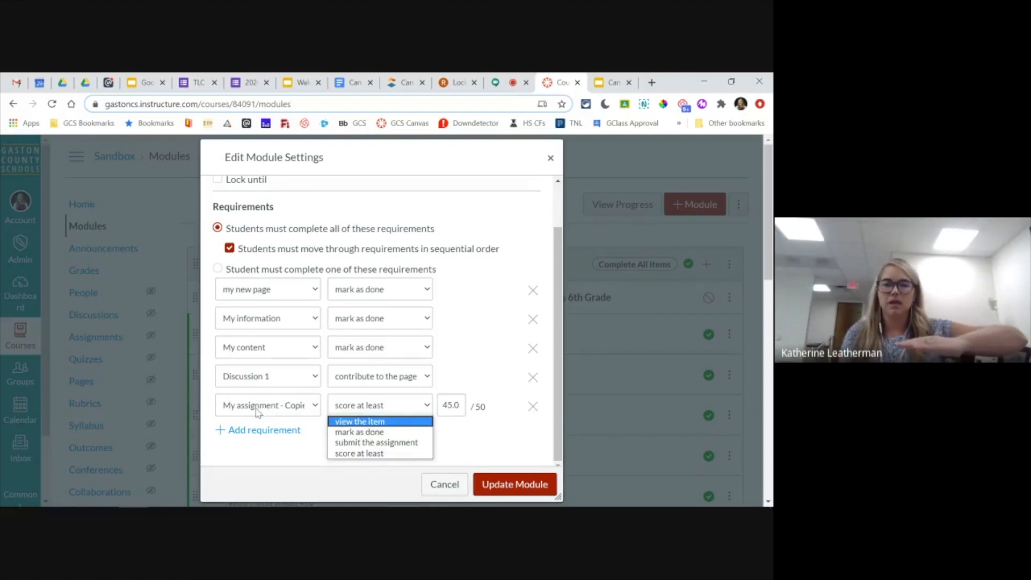
click(360, 454)
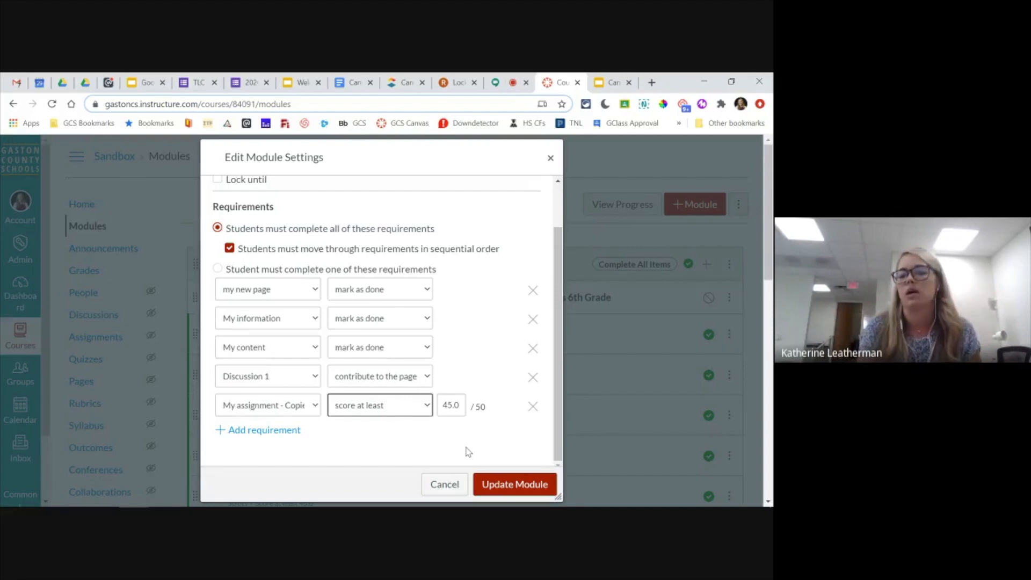
- Update Module #1 with its edited requirements and switch to the Google Slides presentation
click(517, 486)
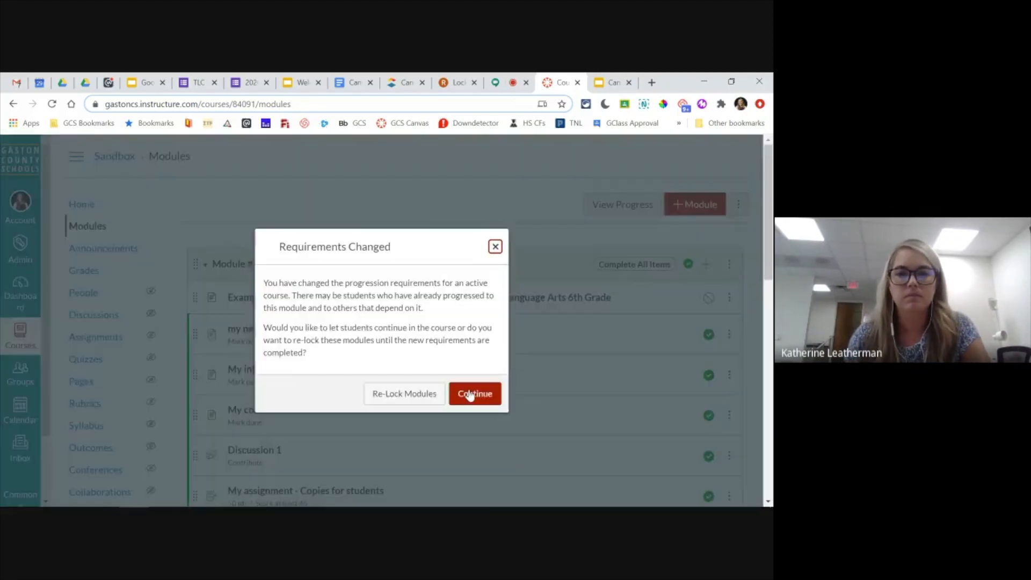
click(473, 391)
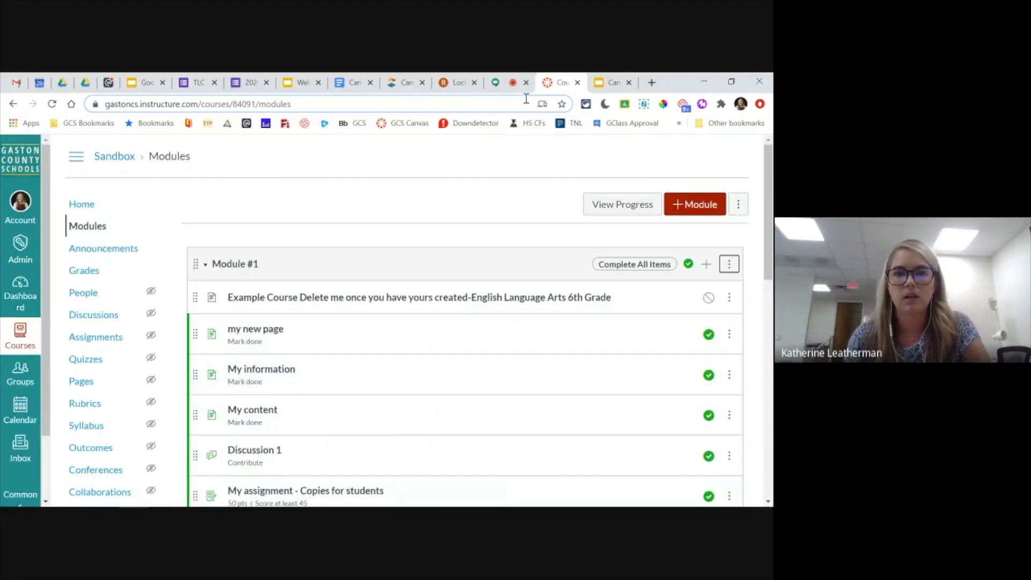
click(612, 82)
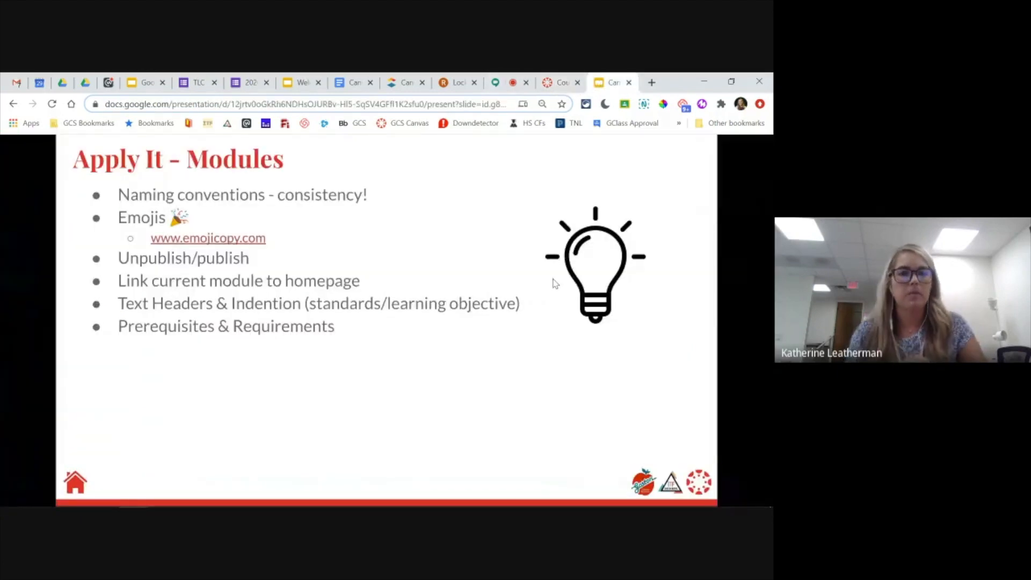